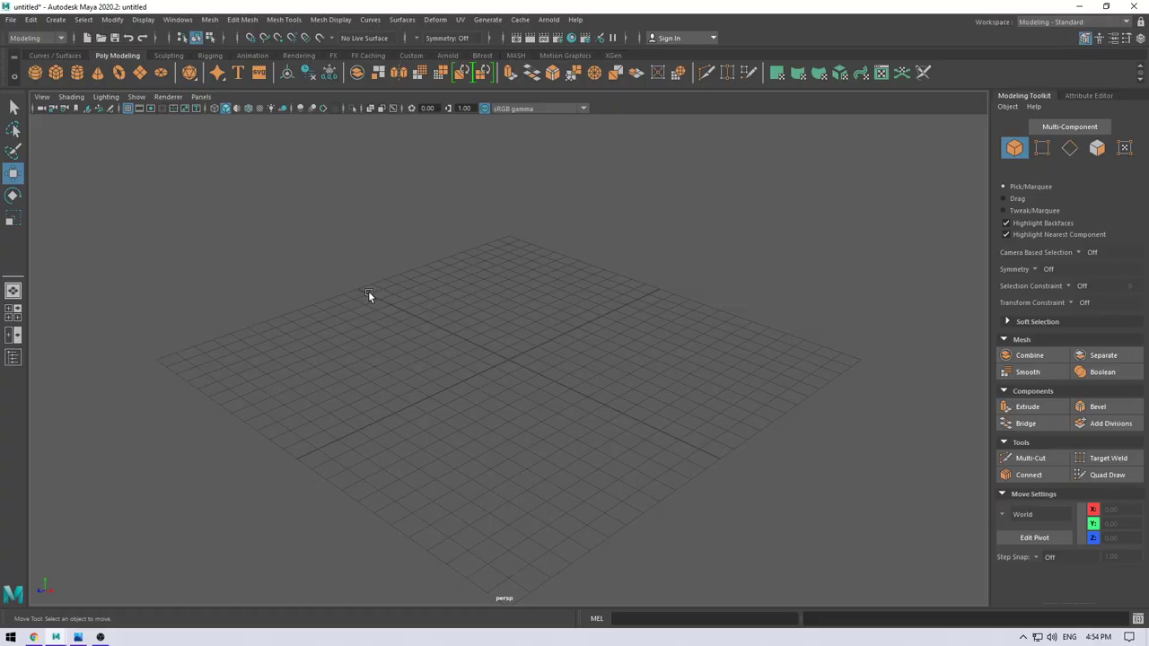
# Step: Bring up the polygon primitives marking menu over the empty grid
pyautogui.keyDown('shift'); pyautogui.rightClick(368, 293); pyautogui.keyUp('shift')
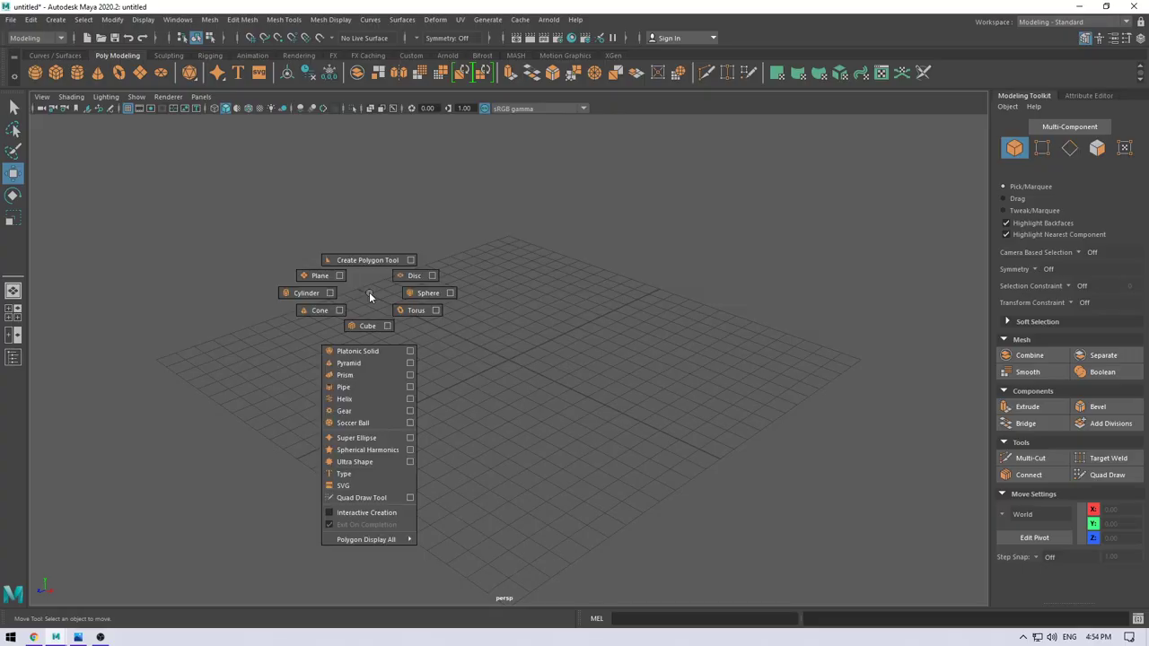
# Step: Create a polygon cylinder and set its radius to 2
pyautogui.click(316, 294)
pyautogui.keyDown('alt'); pyautogui.moveTo(496, 320); pyautogui.dragTo(551, 287); pyautogui.keyUp('alt')
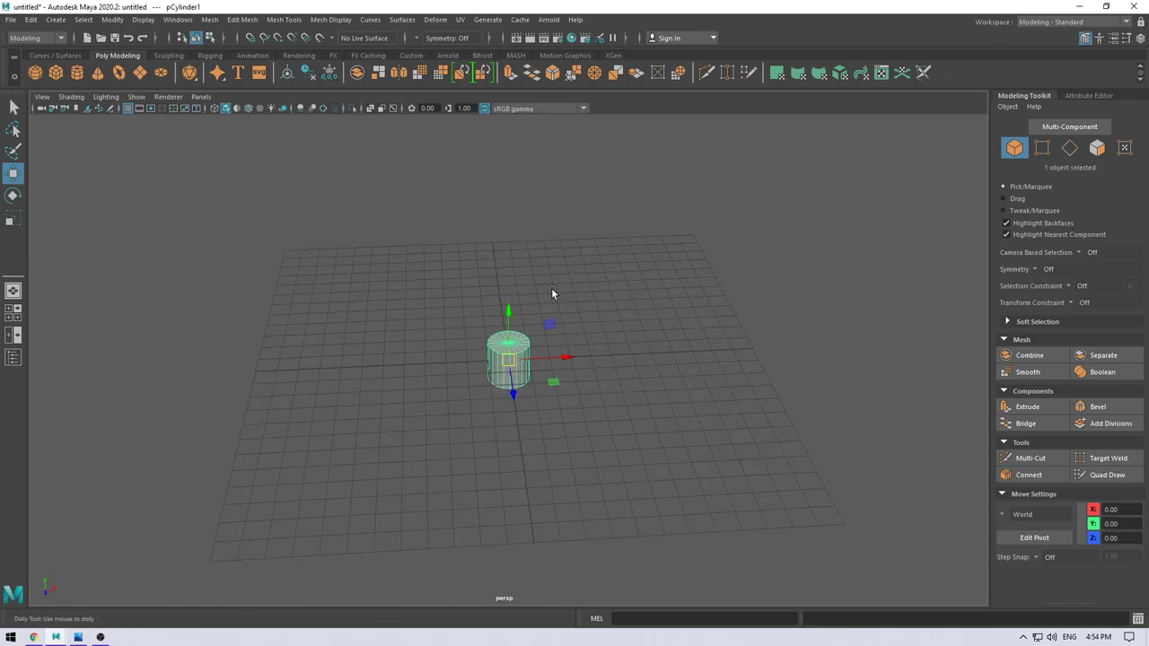
pyautogui.scroll(3, 574, 386)
pyautogui.press('t')
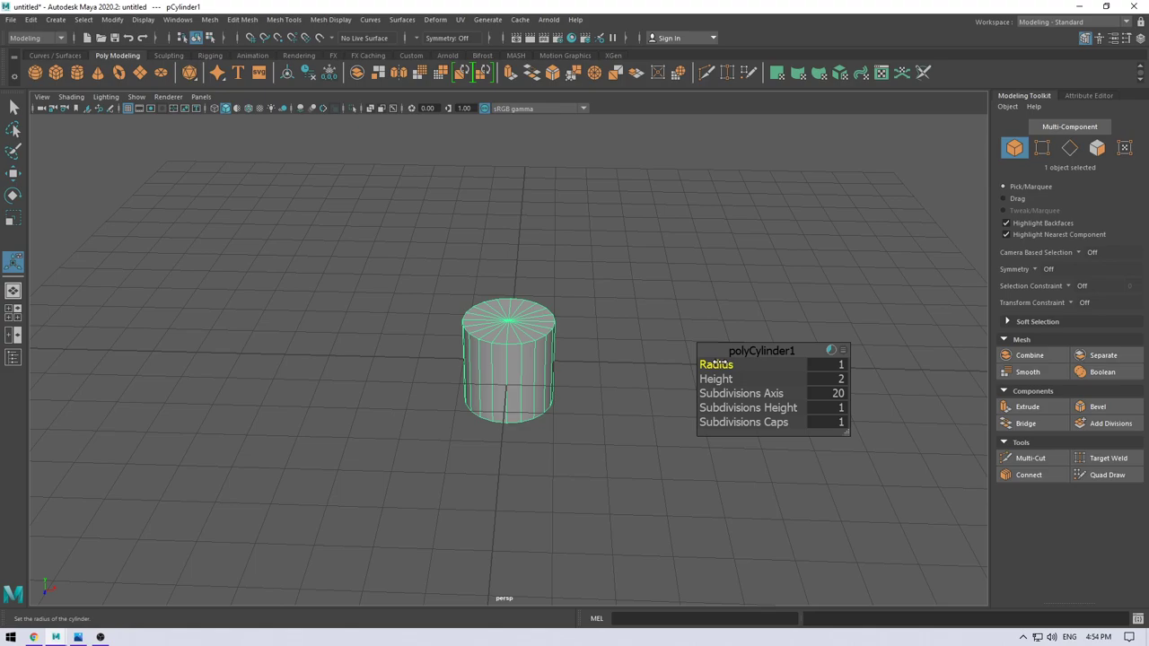
pyautogui.moveTo(719, 366); pyautogui.dragTo(858, 364)
pyautogui.click(828, 364)
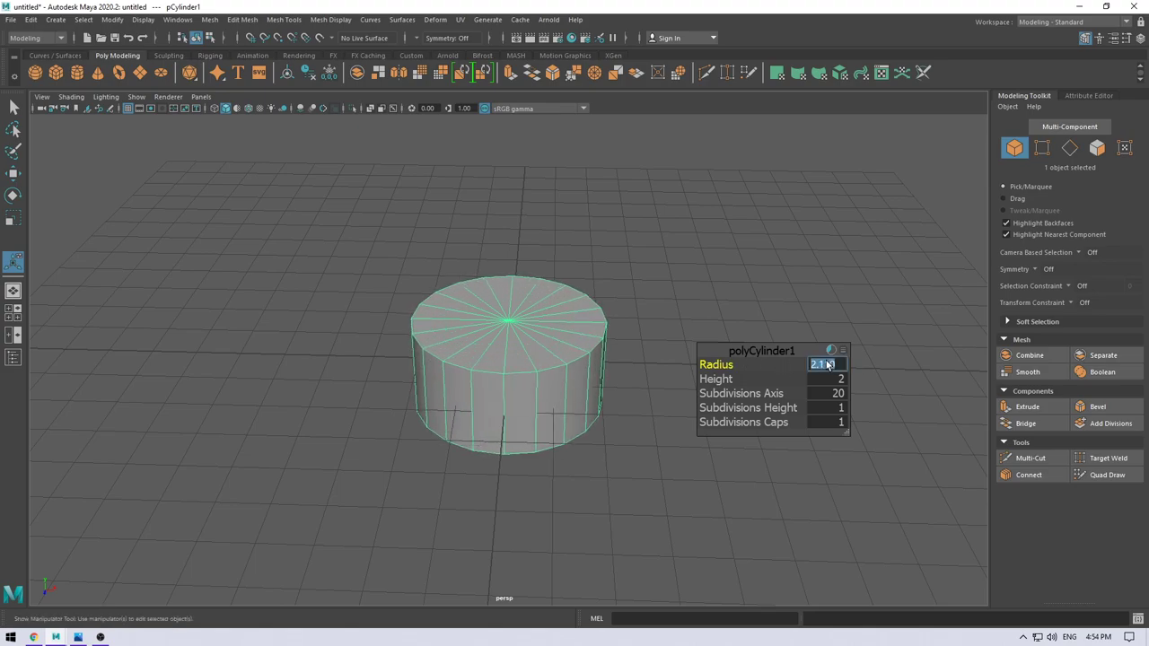
pyautogui.press('Tab')
# Step: Set the cylinder's height to 0.5 and its axis subdivisions to 26
pyautogui.write('0')
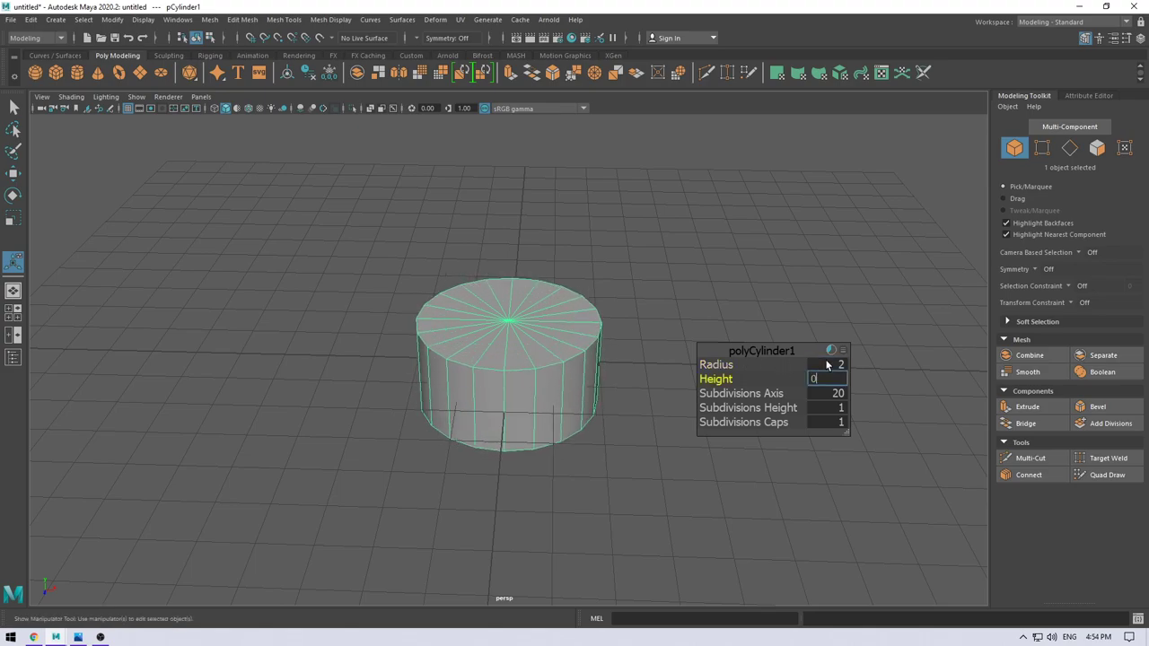
pyautogui.press('Return')
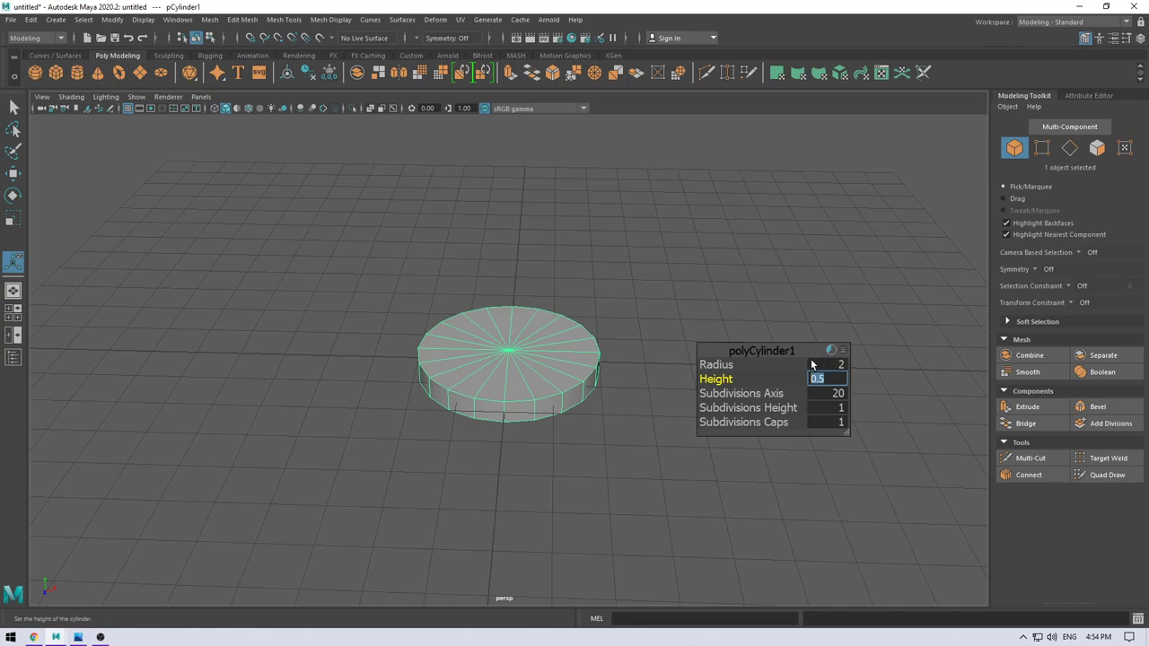
pyautogui.scroll(3, 546, 488)
pyautogui.keyDown('alt'); pyautogui.moveTo(545, 488); pyautogui.dragTo(628, 467); pyautogui.keyUp('alt')
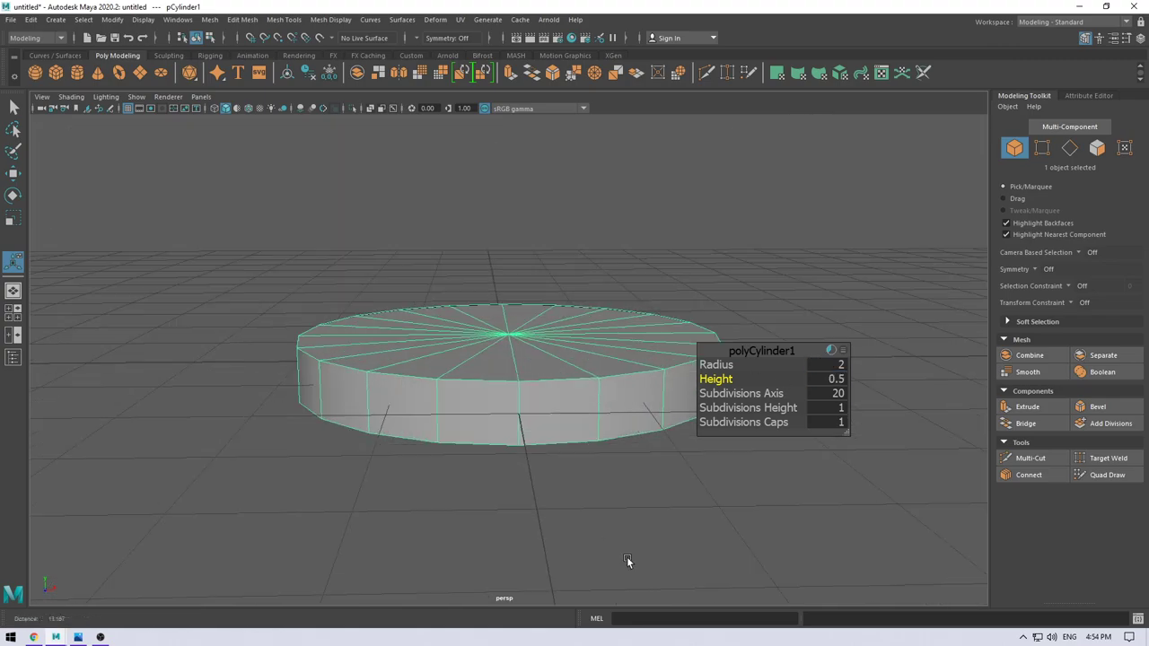
pyautogui.click(832, 394)
pyautogui.write('26')
pyautogui.press('Return')
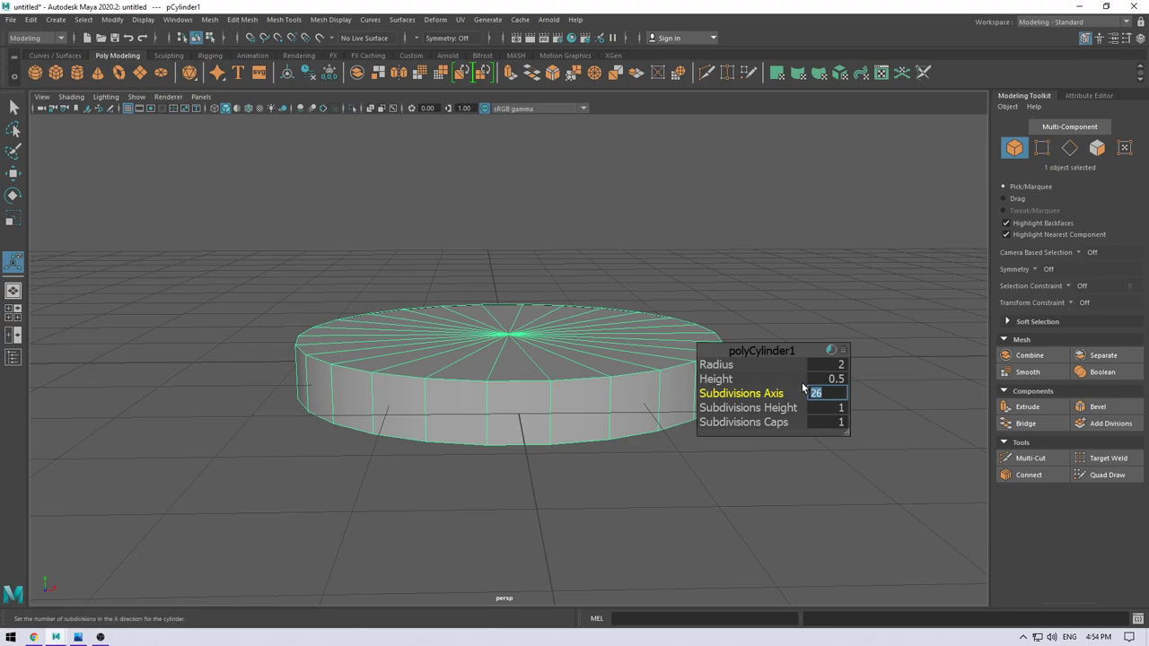
# Step: Select all the cylinder's top cap faces and delete them, leaving an open tray
pyautogui.press('w')
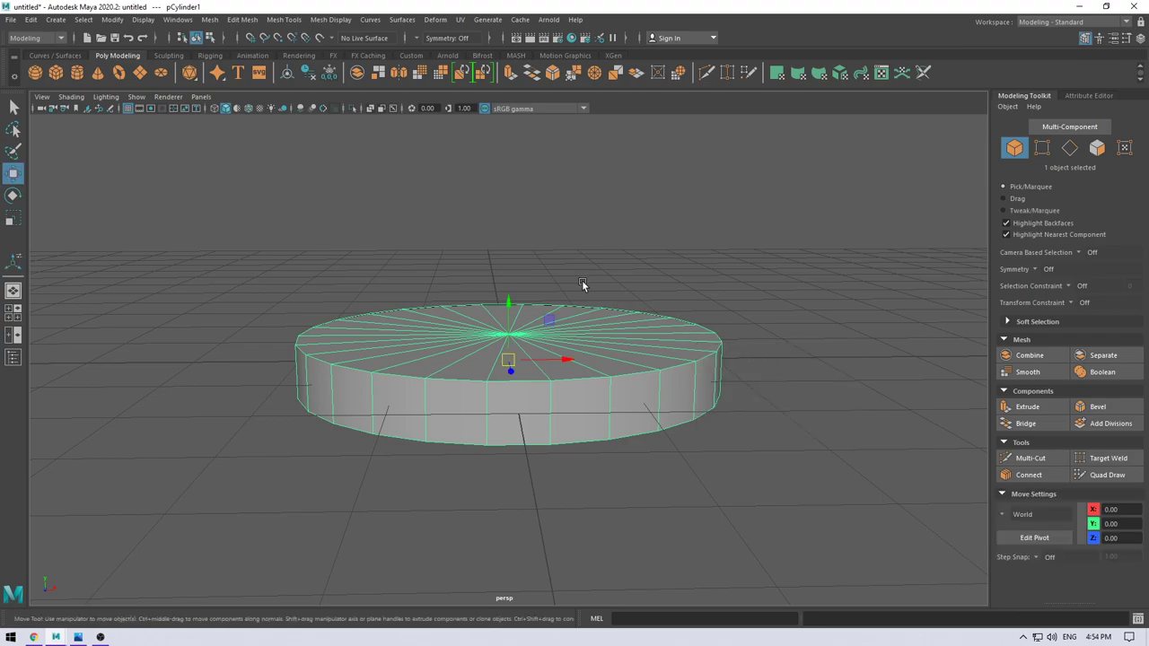
pyautogui.scroll(2, 545, 302)
pyautogui.scroll(1, 541, 312)
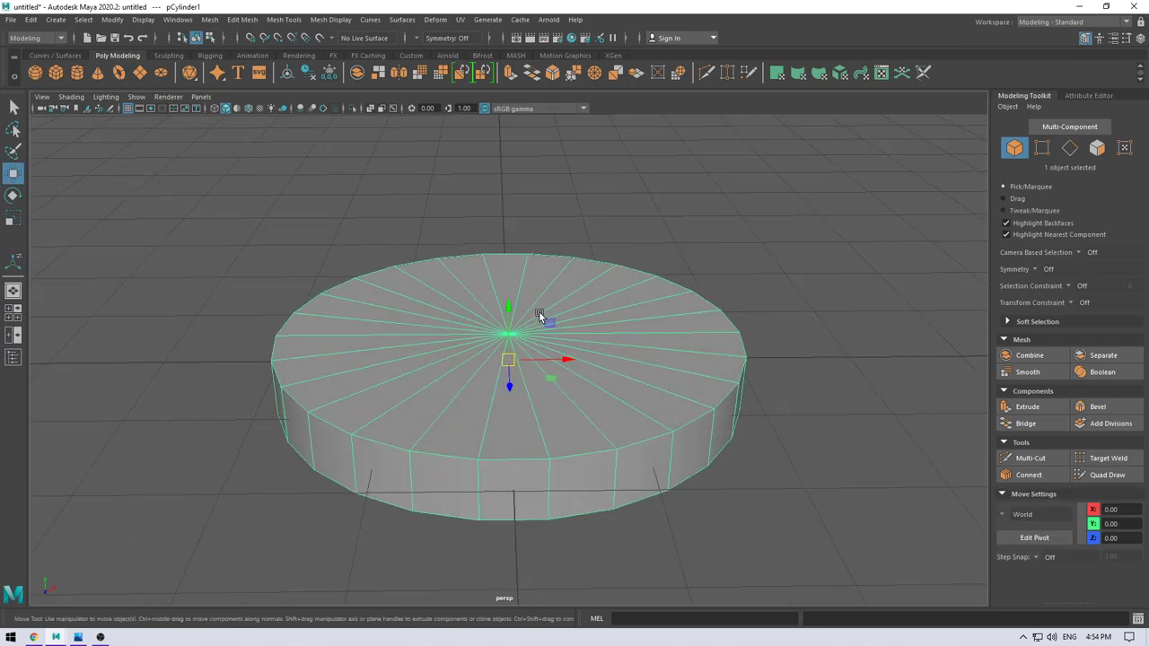
pyautogui.scroll(2, 540, 312)
pyautogui.scroll(1, 466, 399)
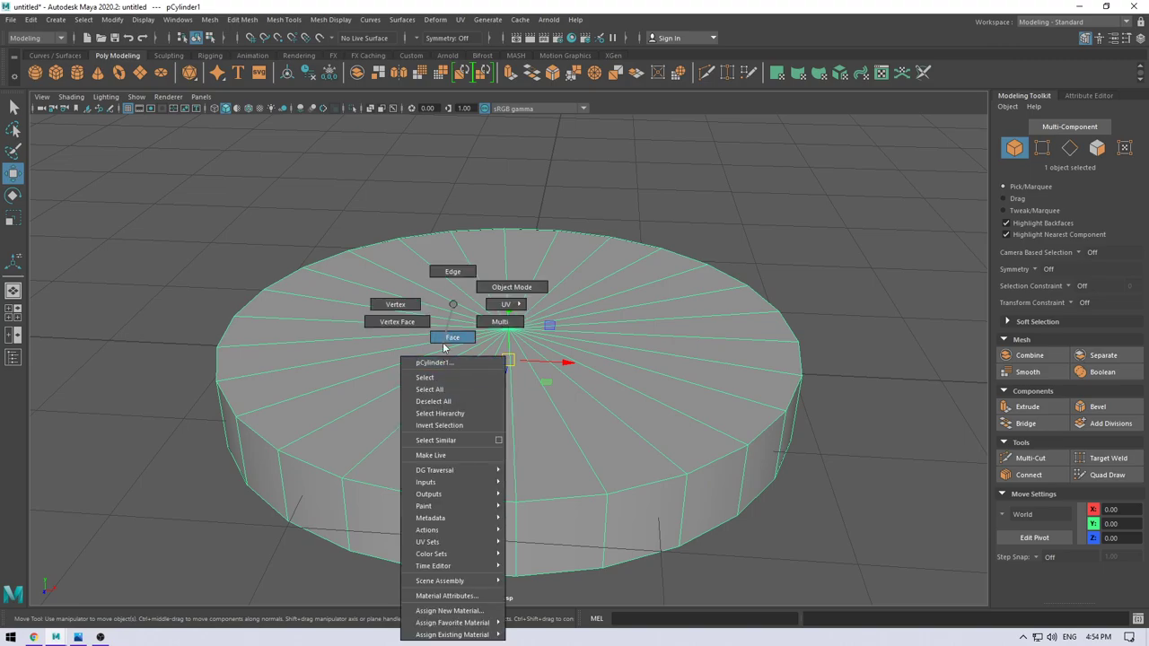
pyautogui.moveTo(452, 391); pyautogui.dragTo(452, 336, button='right')
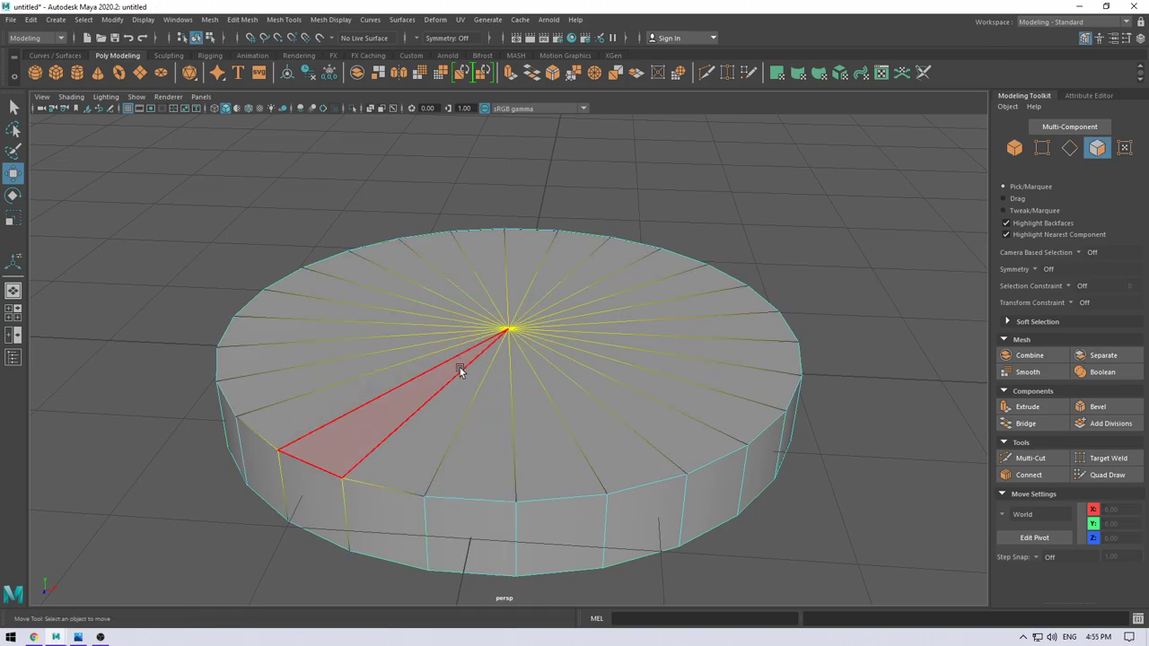
pyautogui.moveTo(489, 380)
pyautogui.mouseDown()
pyautogui.moveTo(410, 325)
pyautogui.moveTo(540, 321)
pyautogui.moveTo(505, 400)
pyautogui.moveTo(644, 339)
pyautogui.mouseUp()
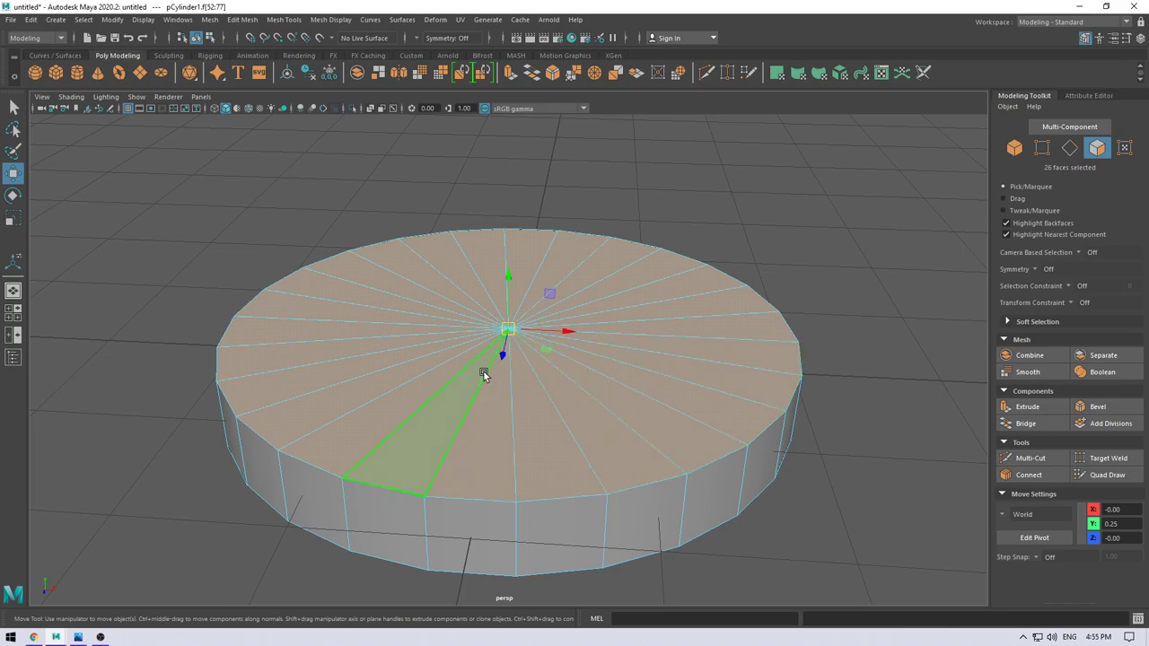
pyautogui.press('Delete')
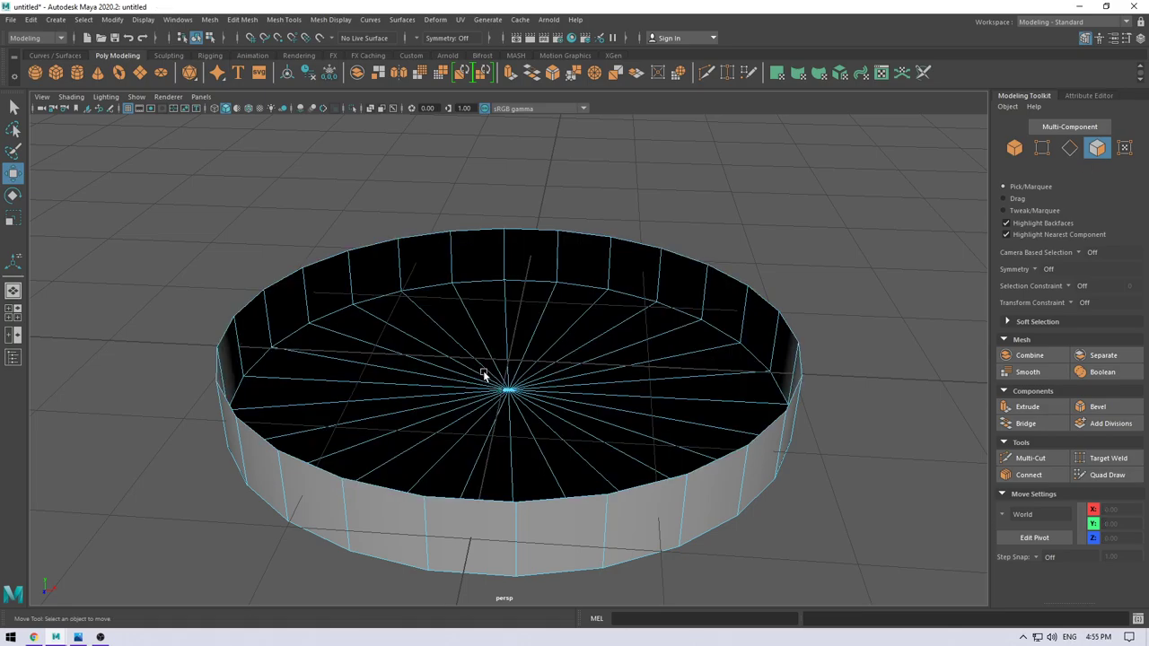
pyautogui.moveTo(371, 314); pyautogui.dragTo(371, 267, button='right')
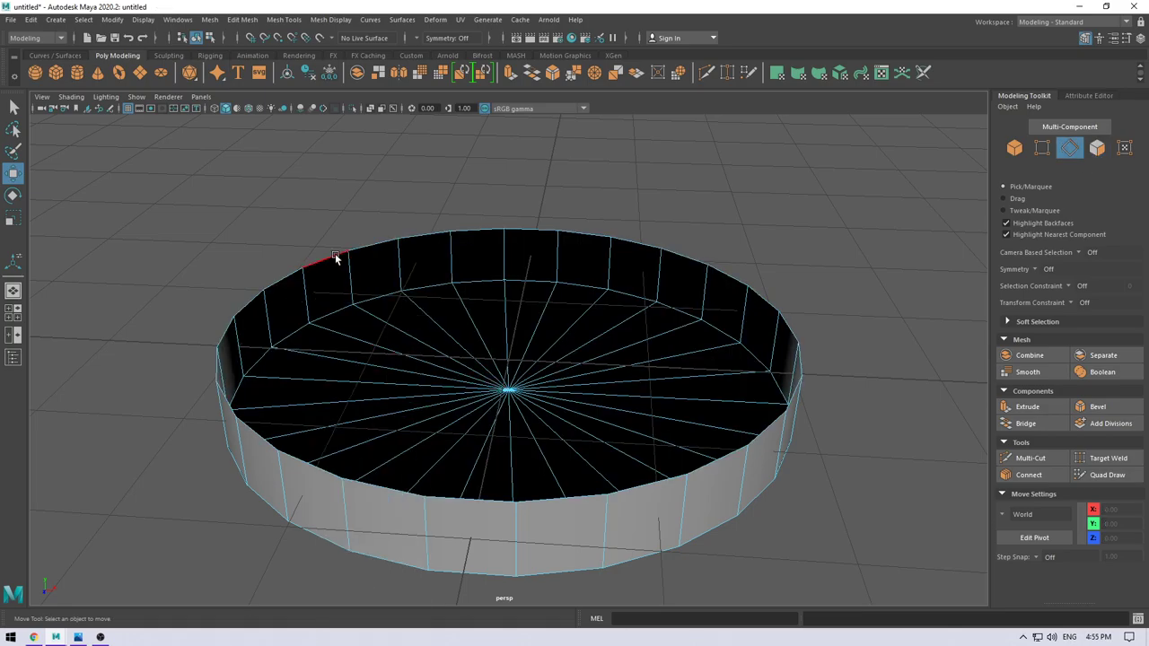
# Step: Extrude the top rim edge loop and scale it inward to thicken the rim
pyautogui.click(334, 253)
pyautogui.doubleClick(291, 271)
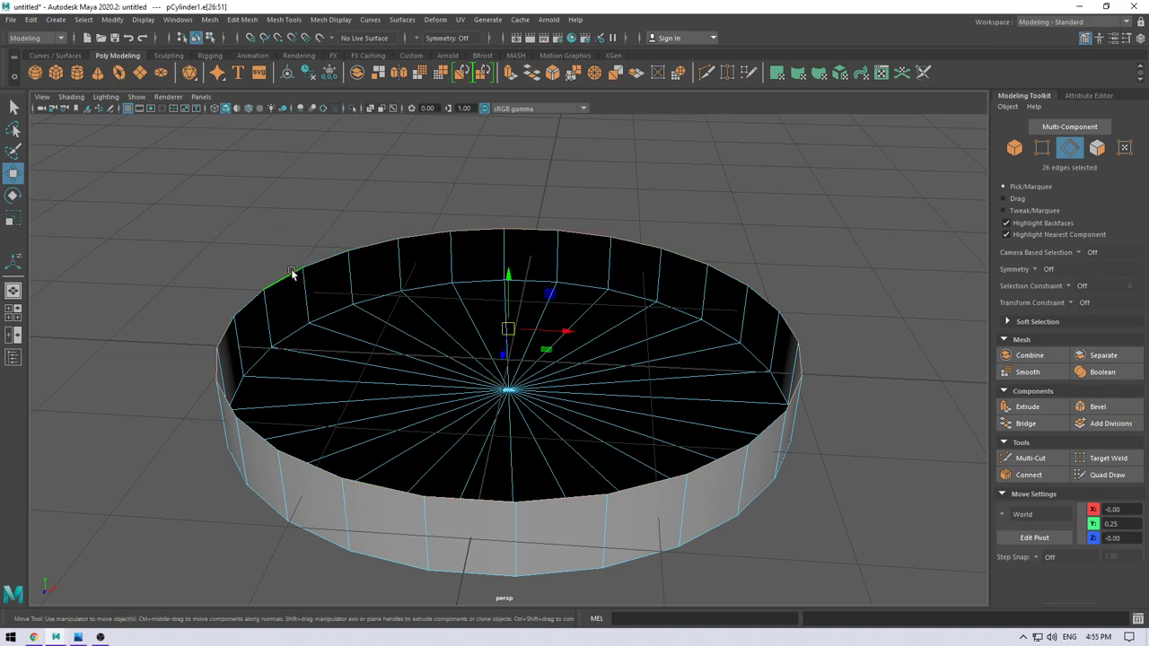
pyautogui.moveTo(352, 419)
pyautogui.keyDown('alt'); pyautogui.mouseDown()
pyautogui.moveTo(467, 377)
pyautogui.moveTo(390, 383)
pyautogui.moveTo(398, 456)
pyautogui.mouseUp(); pyautogui.keyUp('alt')
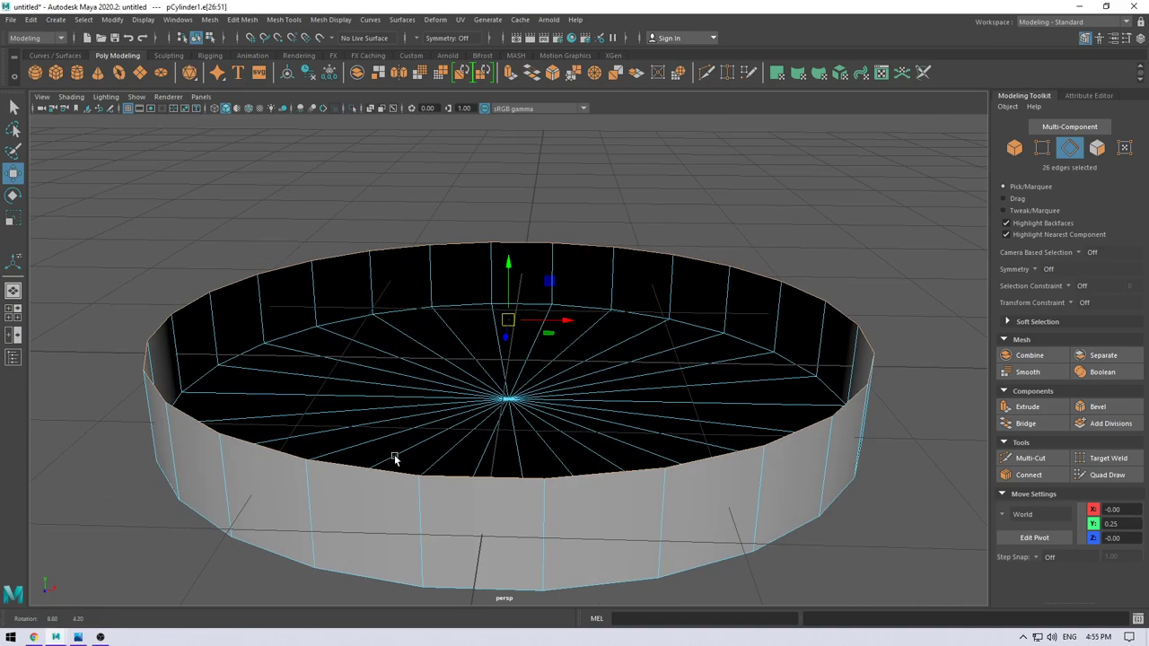
pyautogui.hotkey('ctrl', 'e')
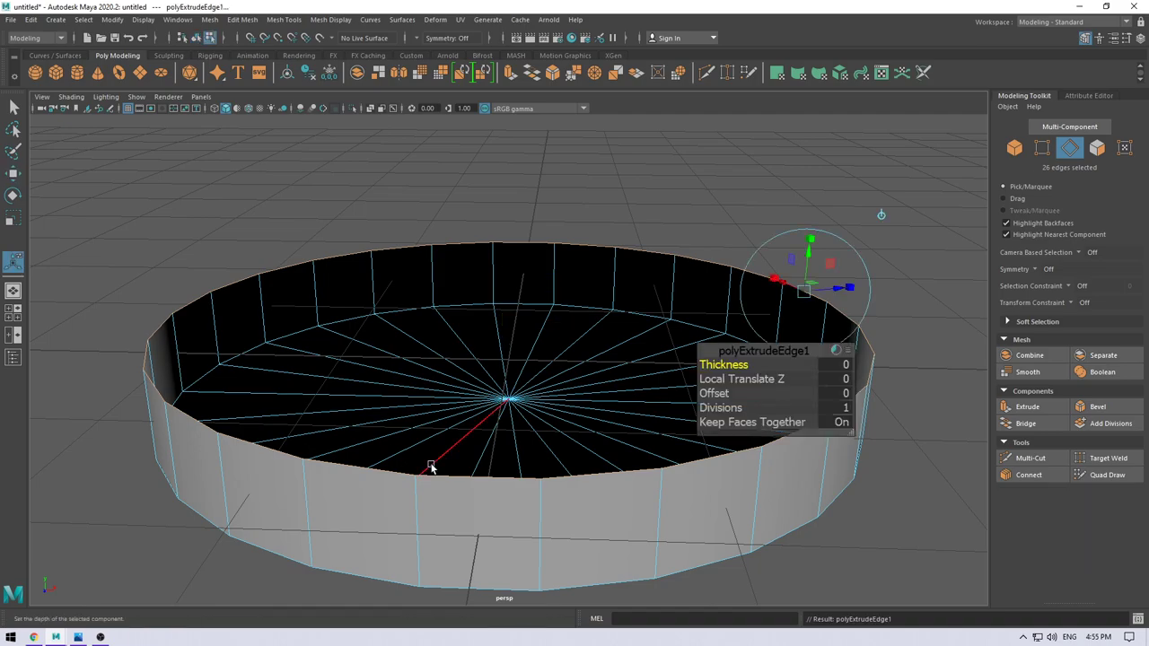
pyautogui.press('r')
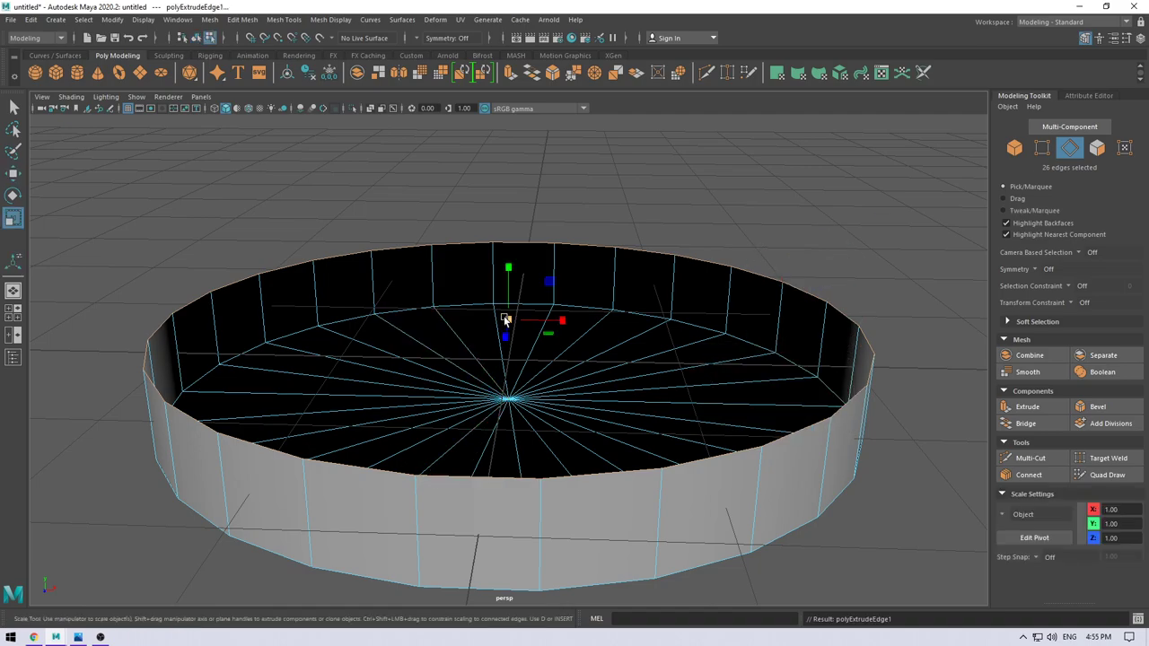
pyautogui.moveTo(506, 319); pyautogui.dragTo(449, 332)
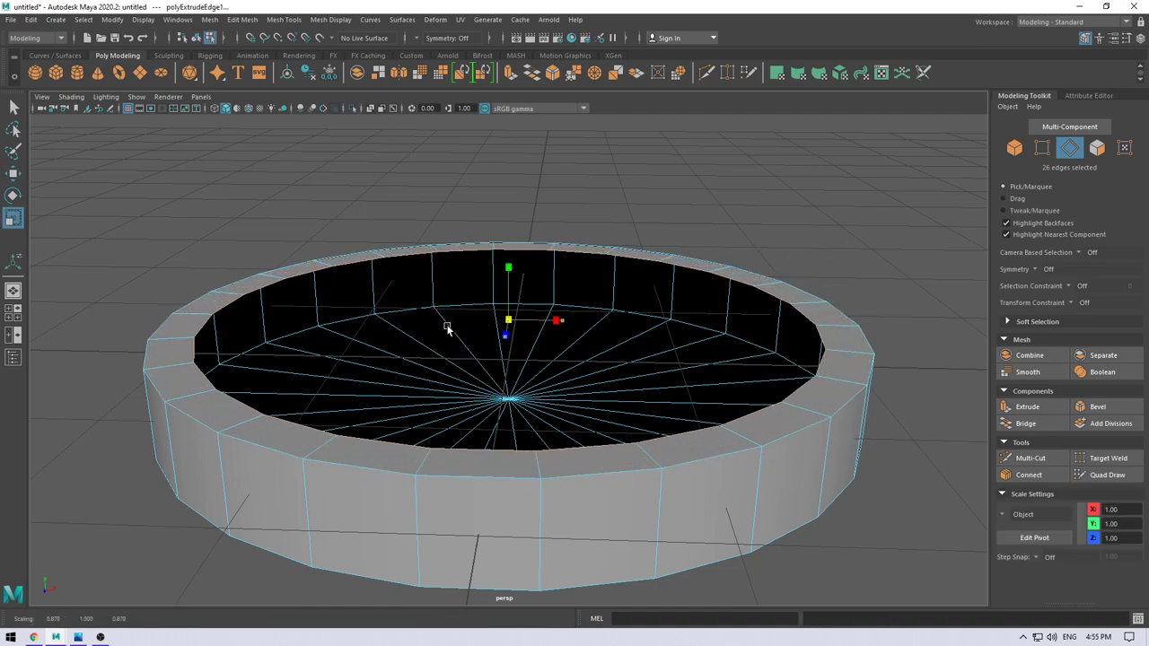
pyautogui.press('w')
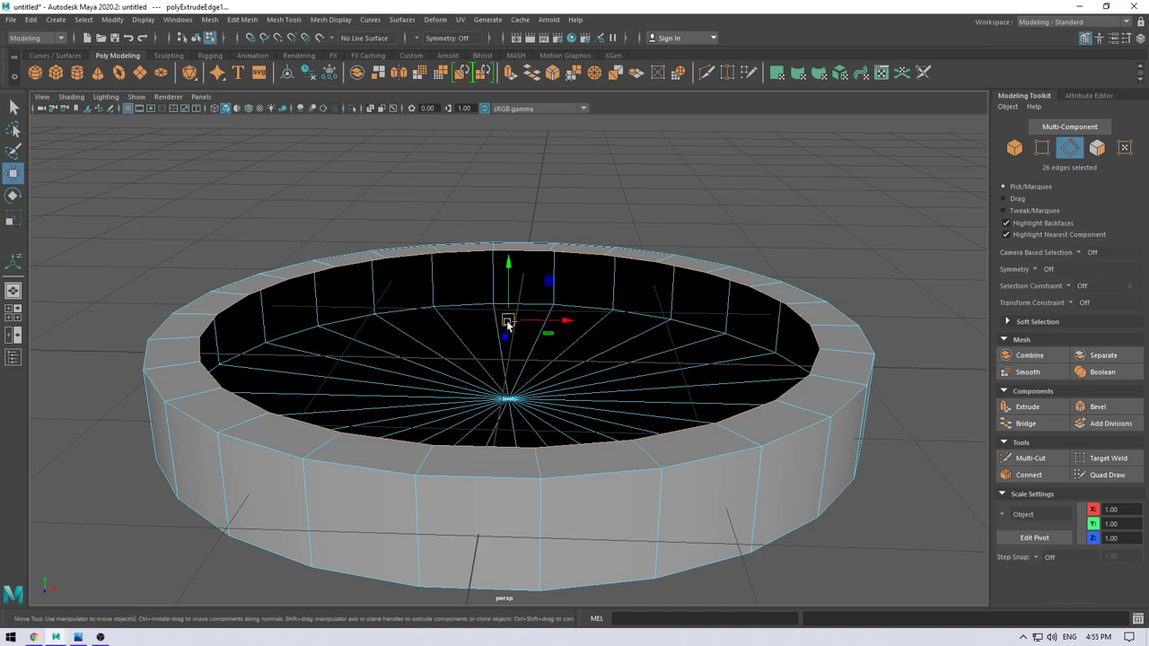
# Step: Extrude the inner loop twice more, raising and shrinking it into a stepped ledge
pyautogui.hotkey('ctrl', 'e')
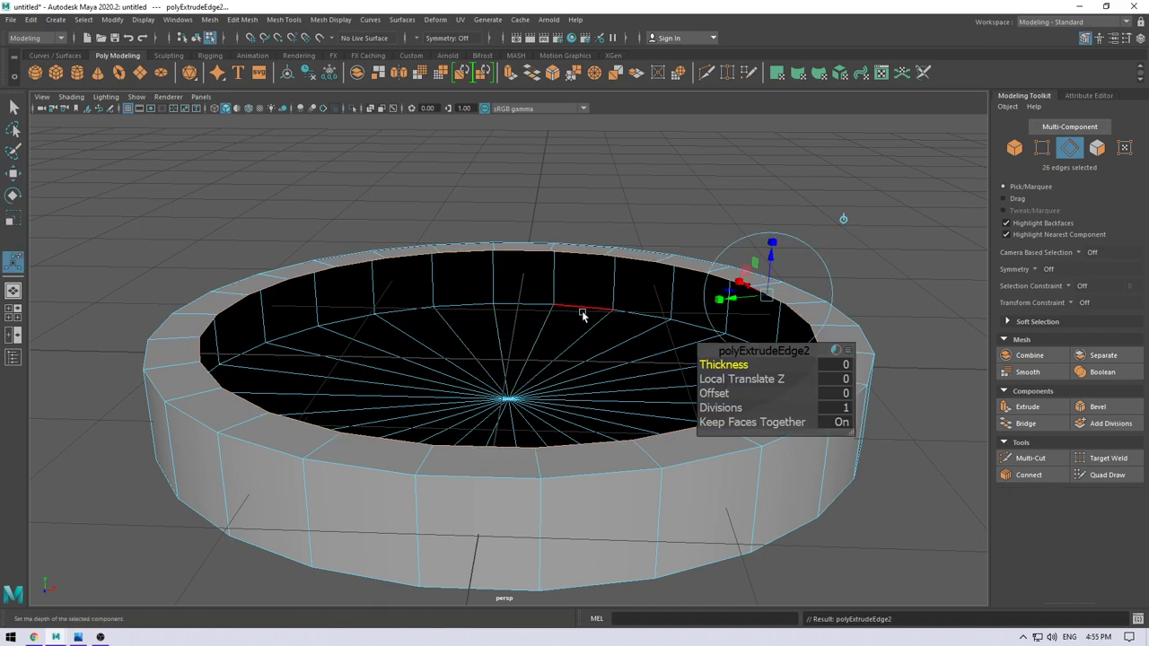
pyautogui.click(844, 219)
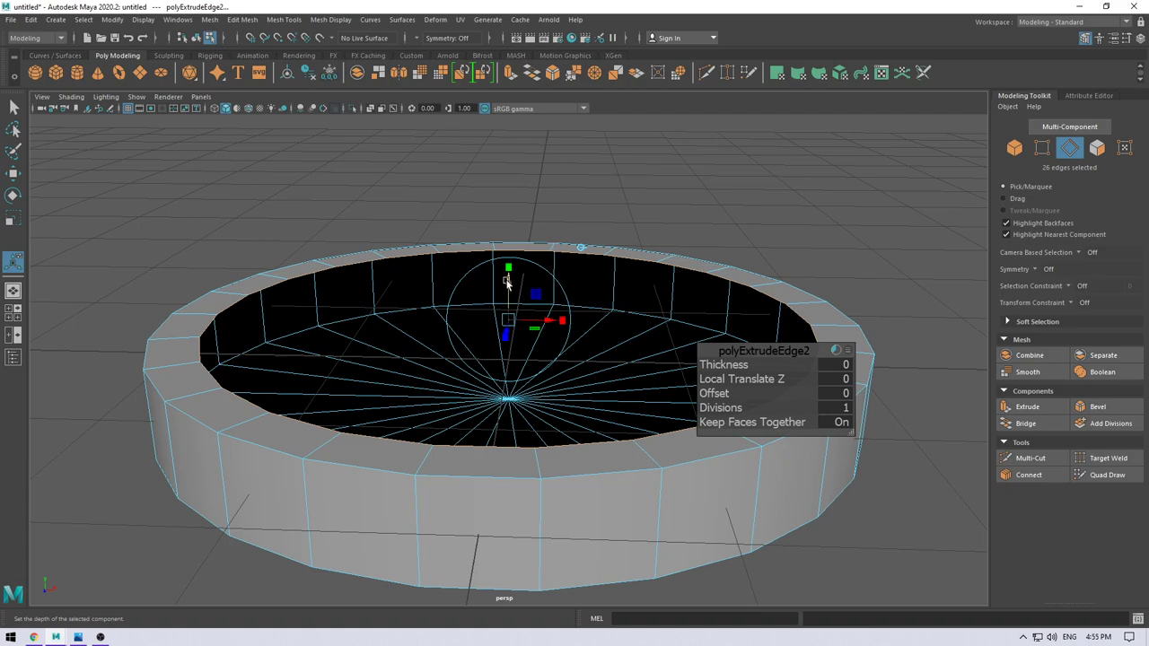
pyautogui.moveTo(506, 279); pyautogui.dragTo(508, 272)
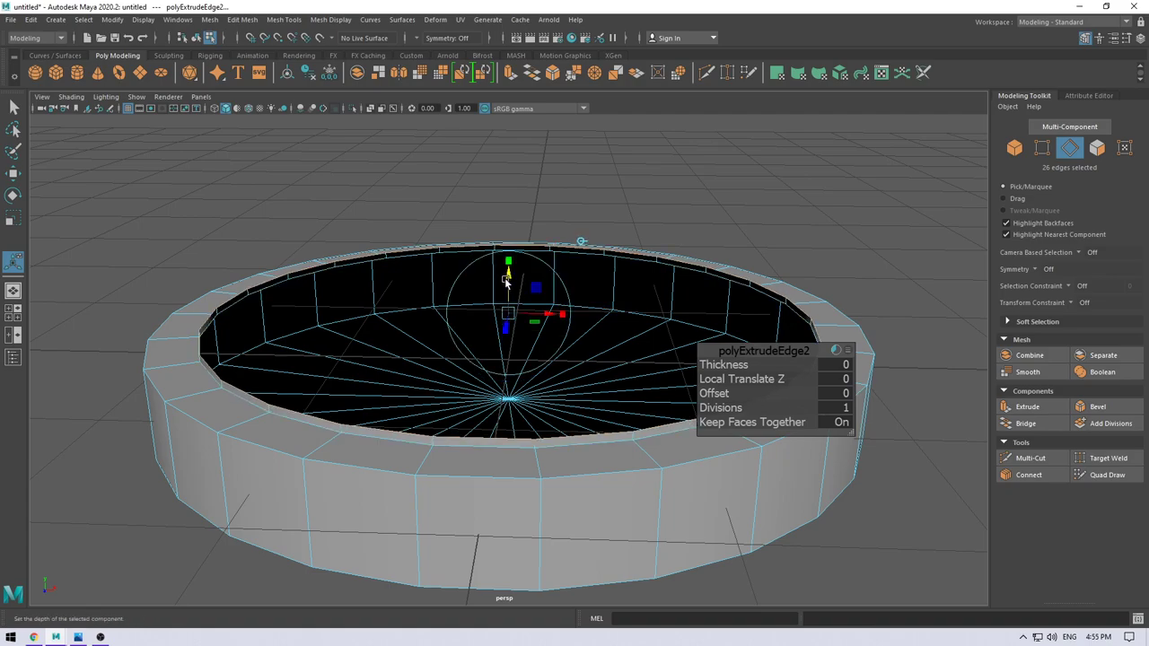
pyautogui.hotkey('ctrl', 'e')
pyautogui.press('r')
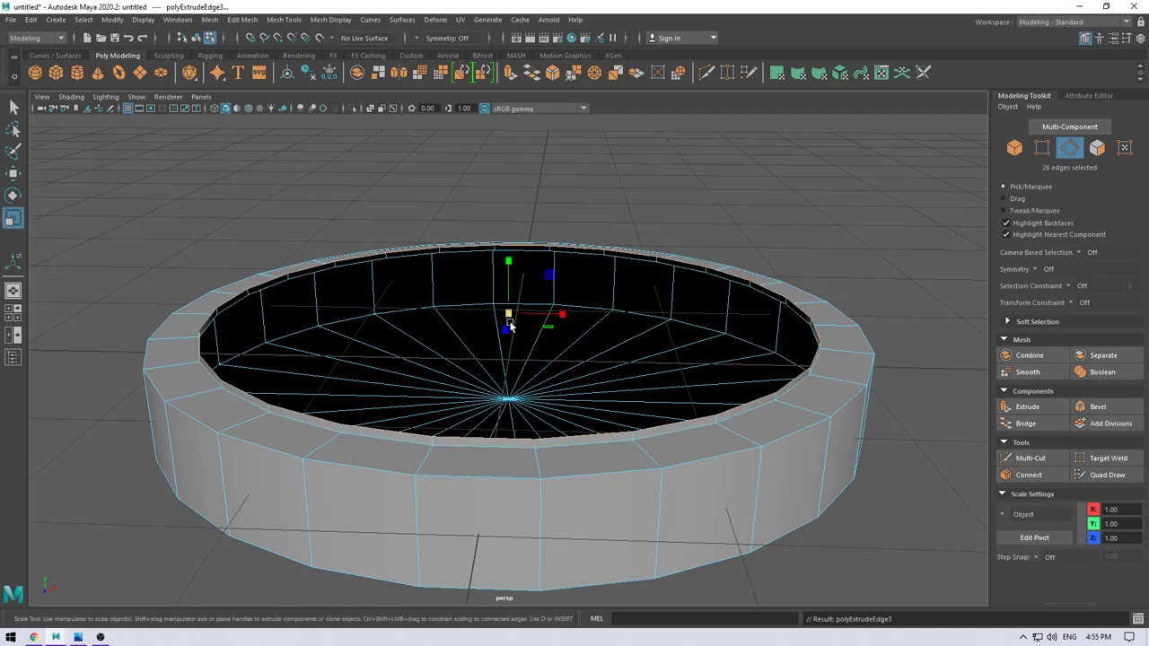
pyautogui.moveTo(509, 316); pyautogui.dragTo(381, 349)
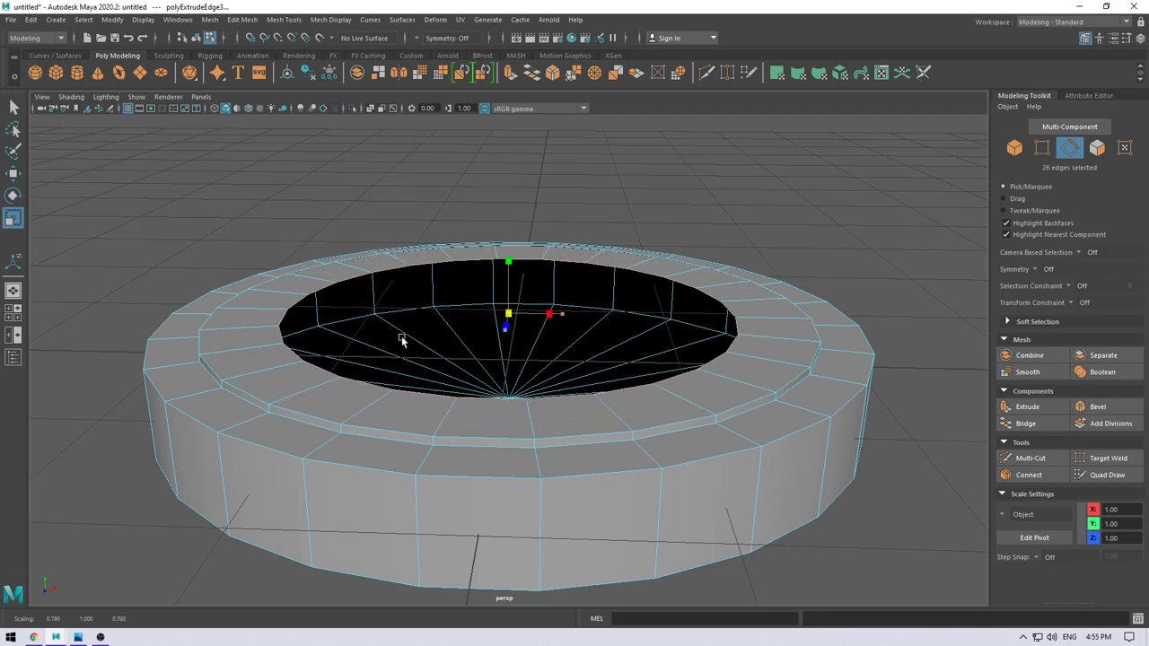
pyautogui.press('w')
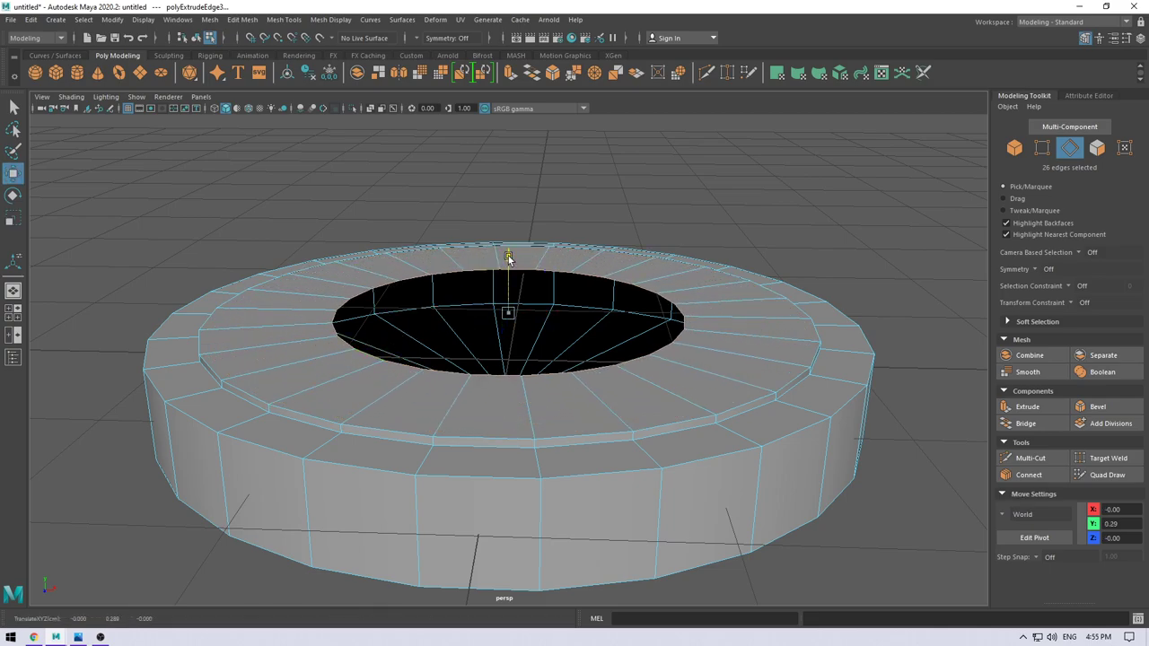
pyautogui.moveTo(508, 261); pyautogui.dragTo(510, 248)
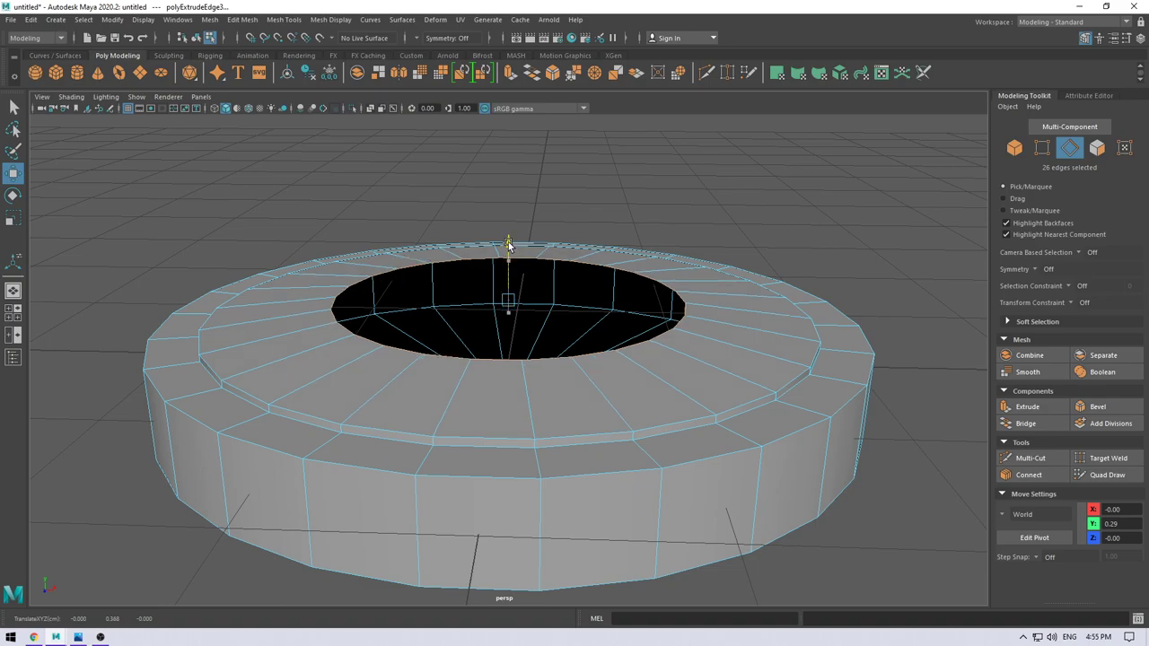
pyautogui.moveTo(583, 380)
pyautogui.keyDown('alt'); pyautogui.mouseDown()
pyautogui.moveTo(566, 339)
pyautogui.moveTo(583, 384)
pyautogui.mouseUp(); pyautogui.keyUp('alt')
# Step: Lift the inner edge ring slightly to about 0.41, forming a low step
pyautogui.scroll(3, 536, 378)
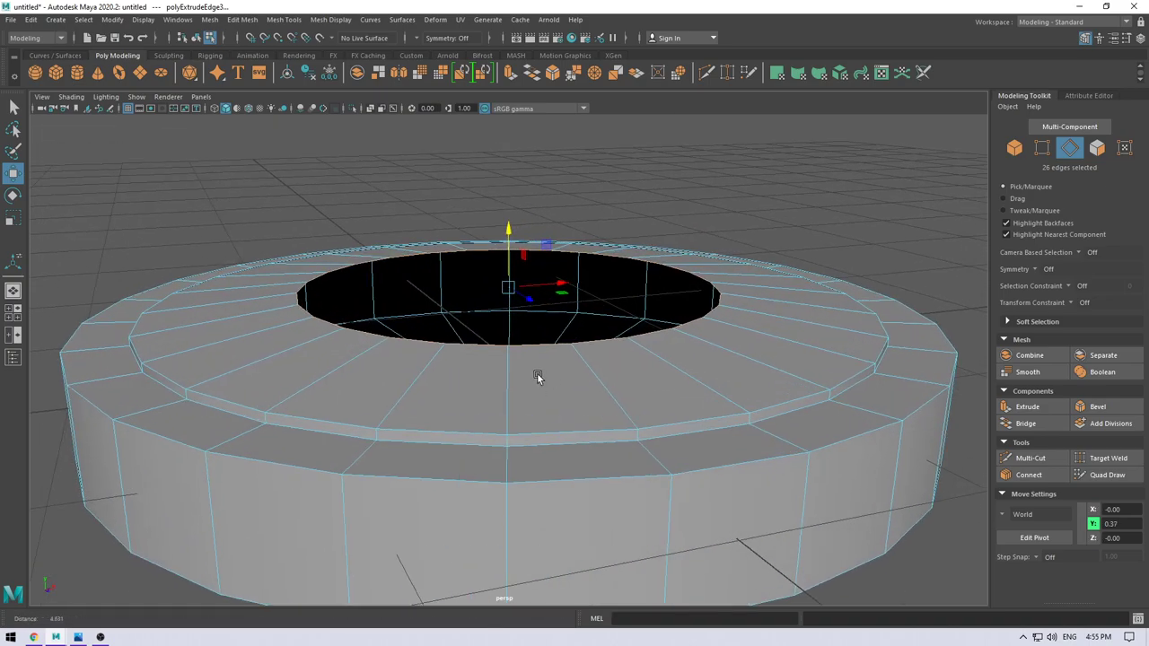
pyautogui.moveTo(507, 227); pyautogui.dragTo(508, 223)
pyautogui.keyDown('alt'); pyautogui.moveTo(531, 285); pyautogui.dragTo(544, 466); pyautogui.keyUp('alt')
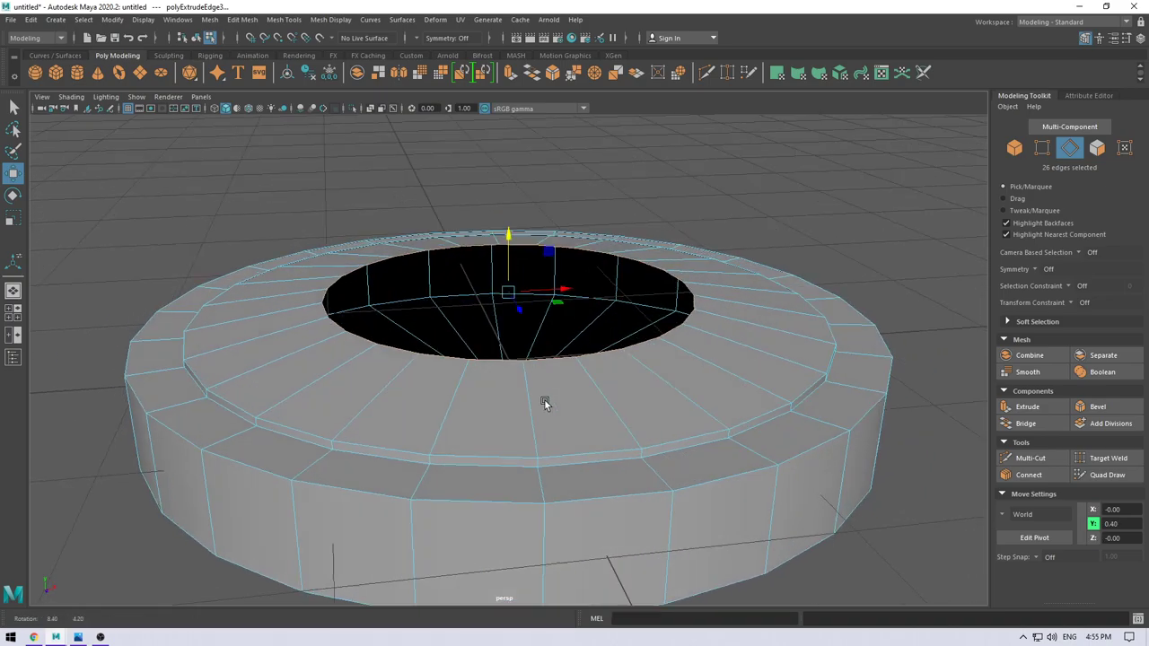
pyautogui.keyDown('alt'); pyautogui.moveTo(545, 467); pyautogui.dragTo(496, 375, button='right'); pyautogui.keyUp('alt')
pyautogui.keyDown('alt'); pyautogui.moveTo(497, 375); pyautogui.dragTo(503, 348); pyautogui.keyUp('alt')
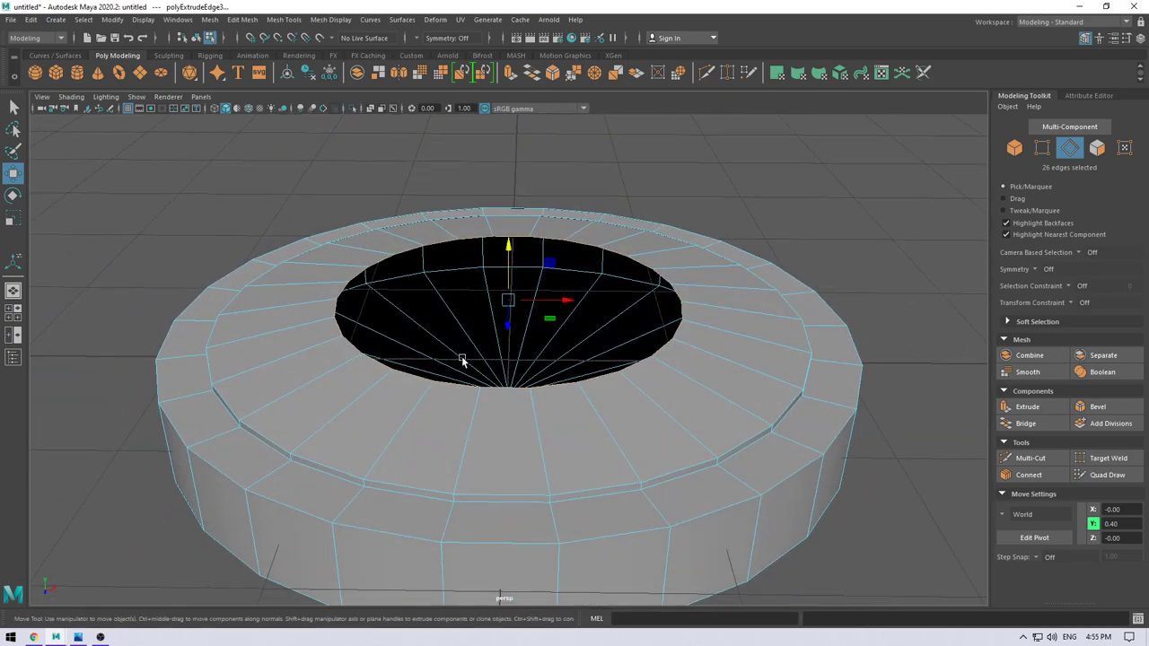
pyautogui.press('r')
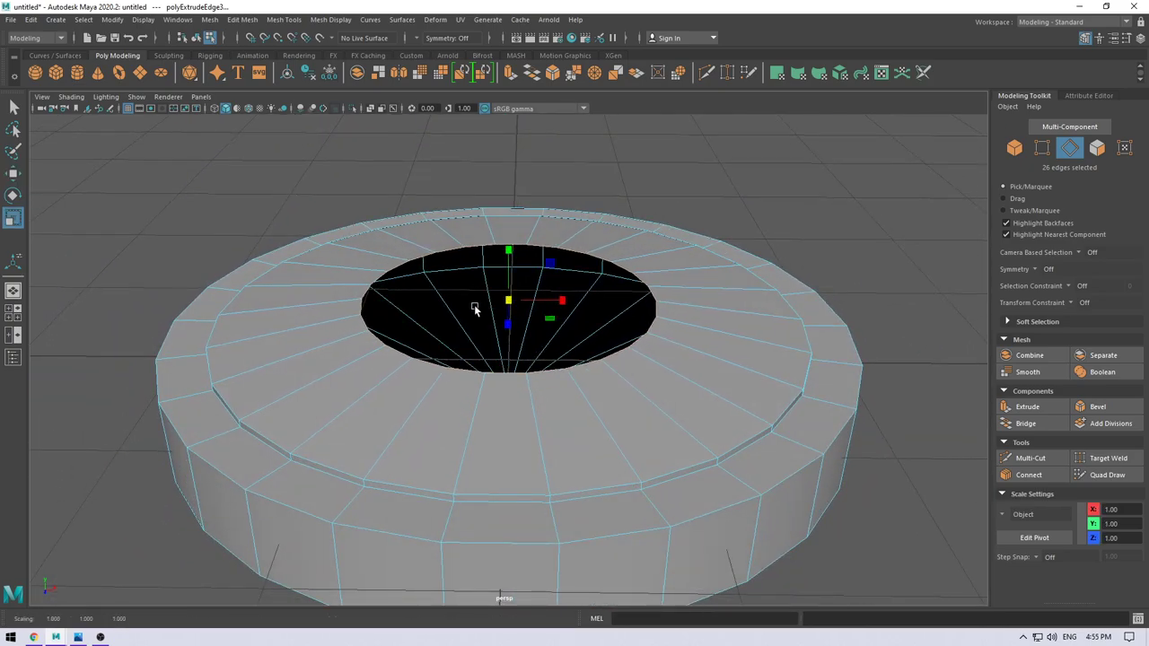
pyautogui.press('w')
pyautogui.moveTo(526, 399)
pyautogui.keyDown('alt'); pyautogui.mouseDown()
pyautogui.moveTo(550, 421)
pyautogui.moveTo(469, 449)
pyautogui.mouseUp(); pyautogui.keyUp('alt')
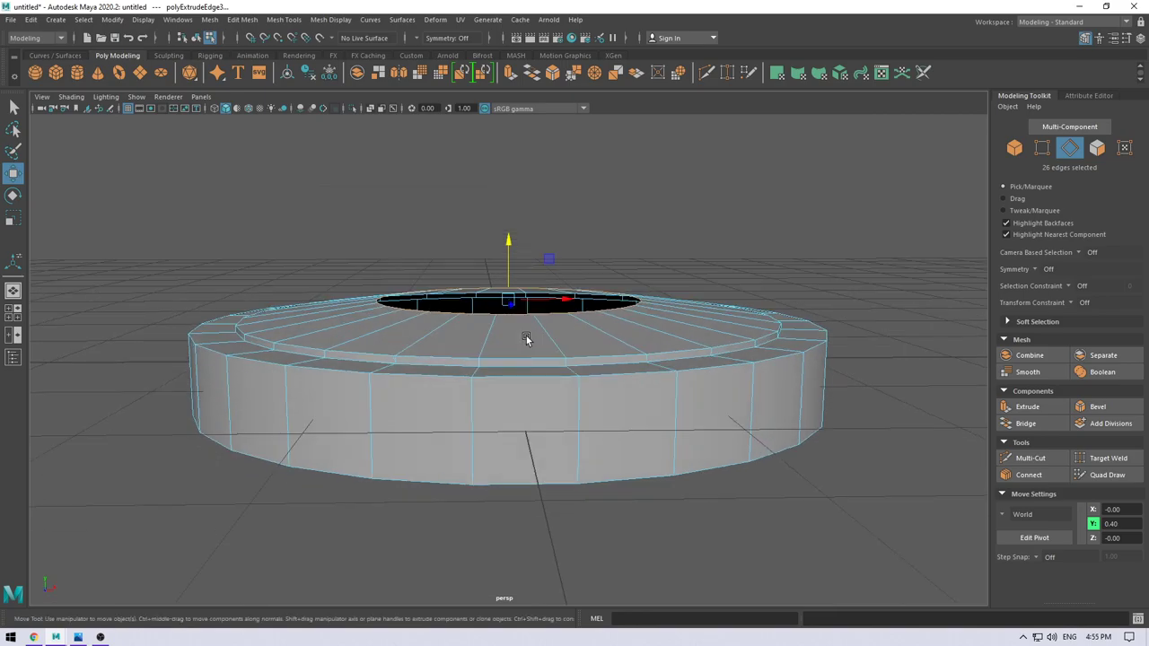
pyautogui.moveTo(507, 223); pyautogui.dragTo(506, 222)
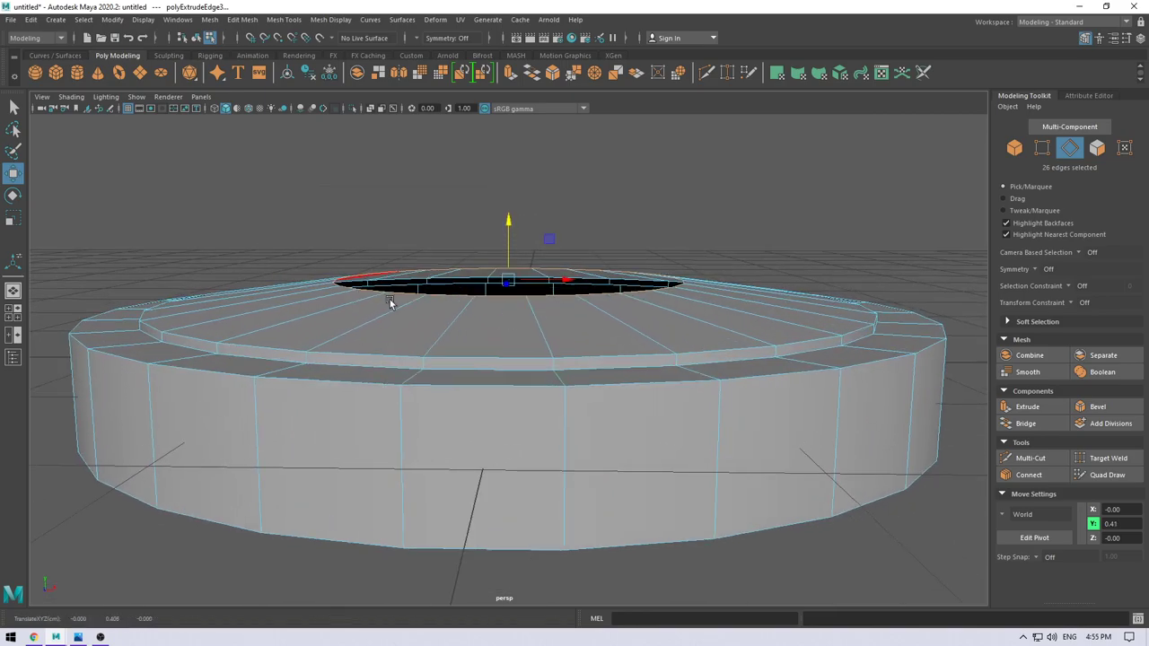
pyautogui.keyDown('alt'); pyautogui.moveTo(390, 303); pyautogui.dragTo(426, 408); pyautogui.keyUp('alt')
# Step: In front view, extrude the edge ring upward into a thin vertical strip
pyautogui.press('space')
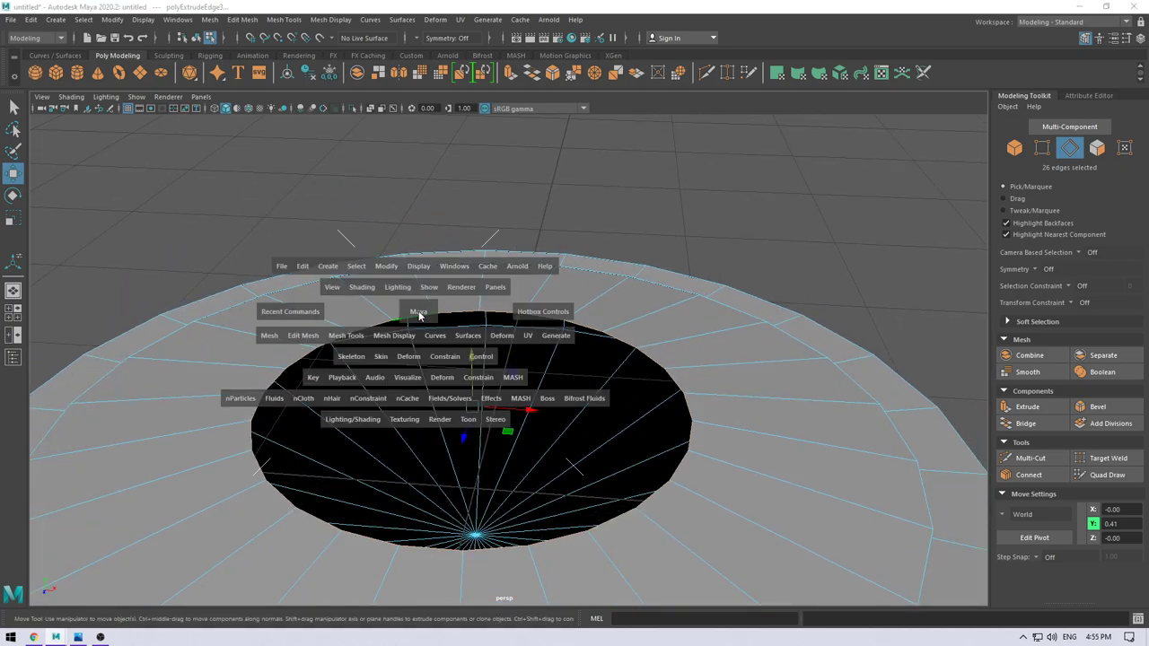
pyautogui.moveTo(417, 310); pyautogui.dragTo(436, 350)
pyautogui.scroll(4, 436, 350)
pyautogui.scroll(3, 589, 391)
pyautogui.scroll(2, 556, 395)
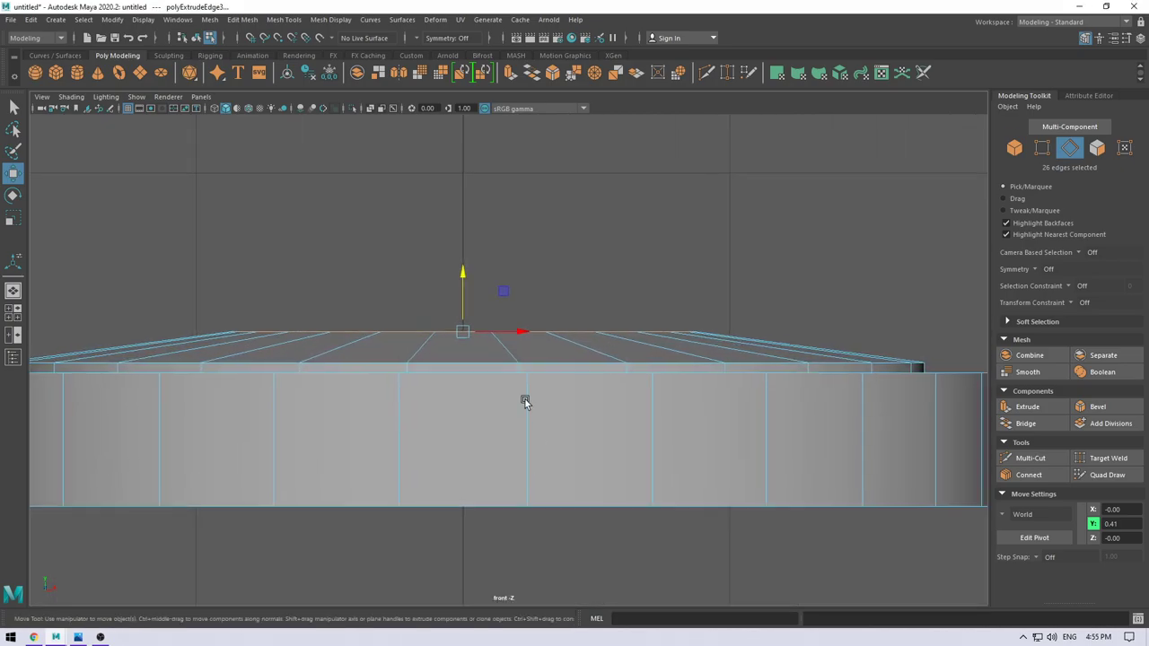
pyautogui.moveTo(465, 275); pyautogui.dragTo(463, 273)
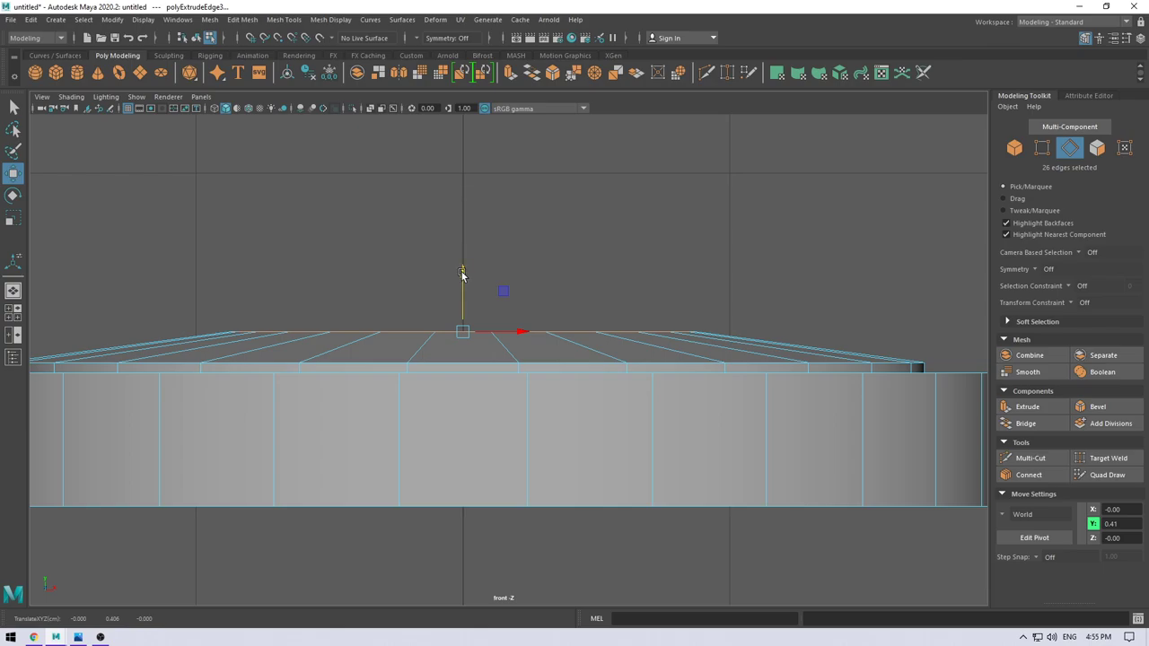
pyautogui.scroll(-3, 468, 345)
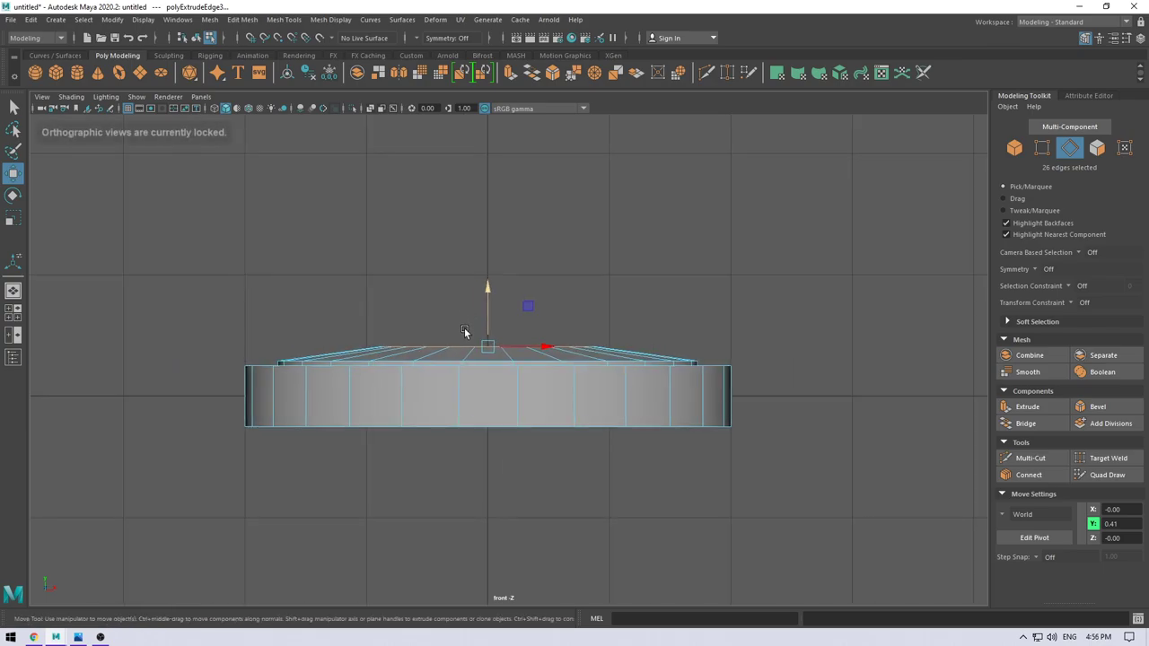
pyautogui.moveTo(445, 295)
pyautogui.keyDown('alt'); pyautogui.mouseDown(button='right')
pyautogui.moveTo(473, 513)
pyautogui.moveTo(497, 512)
pyautogui.mouseUp(button='right'); pyautogui.keyUp('alt')
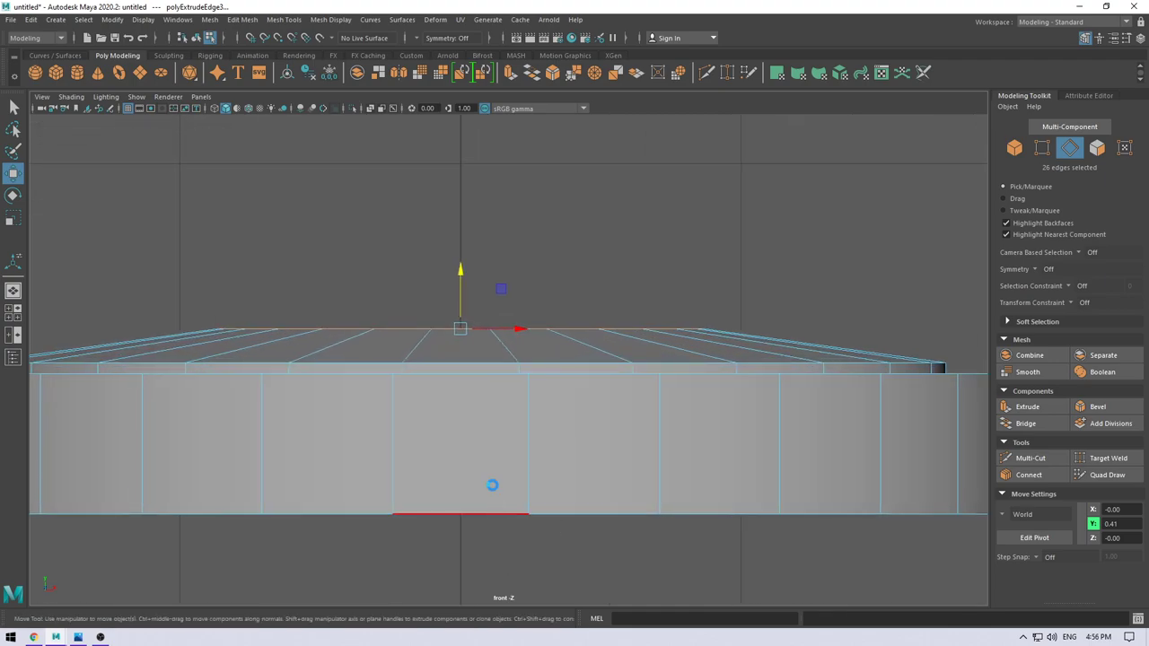
pyautogui.hotkey('ctrl', 'e')
pyautogui.keyDown('alt'); pyautogui.moveTo(451, 216); pyautogui.dragTo(804, 257, button='right'); pyautogui.keyUp('alt')
pyautogui.click(830, 242)
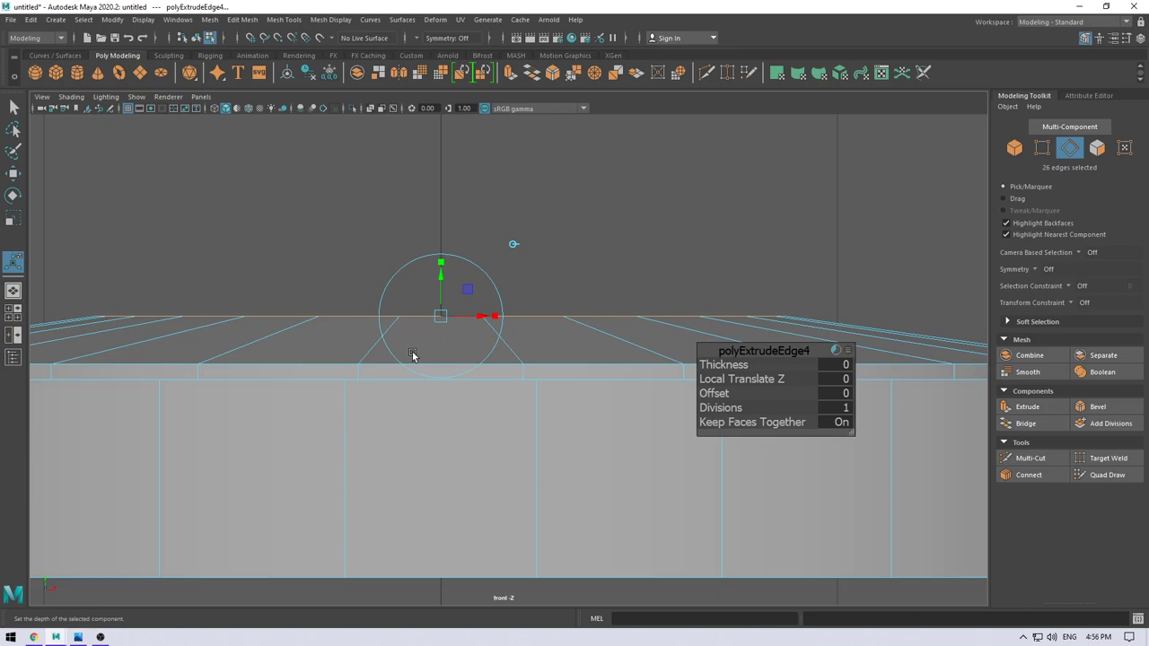
pyautogui.keyDown('alt'); pyautogui.moveTo(413, 354); pyautogui.dragTo(510, 359, button='middle'); pyautogui.keyUp('alt')
pyautogui.moveTo(537, 295); pyautogui.dragTo(536, 281)
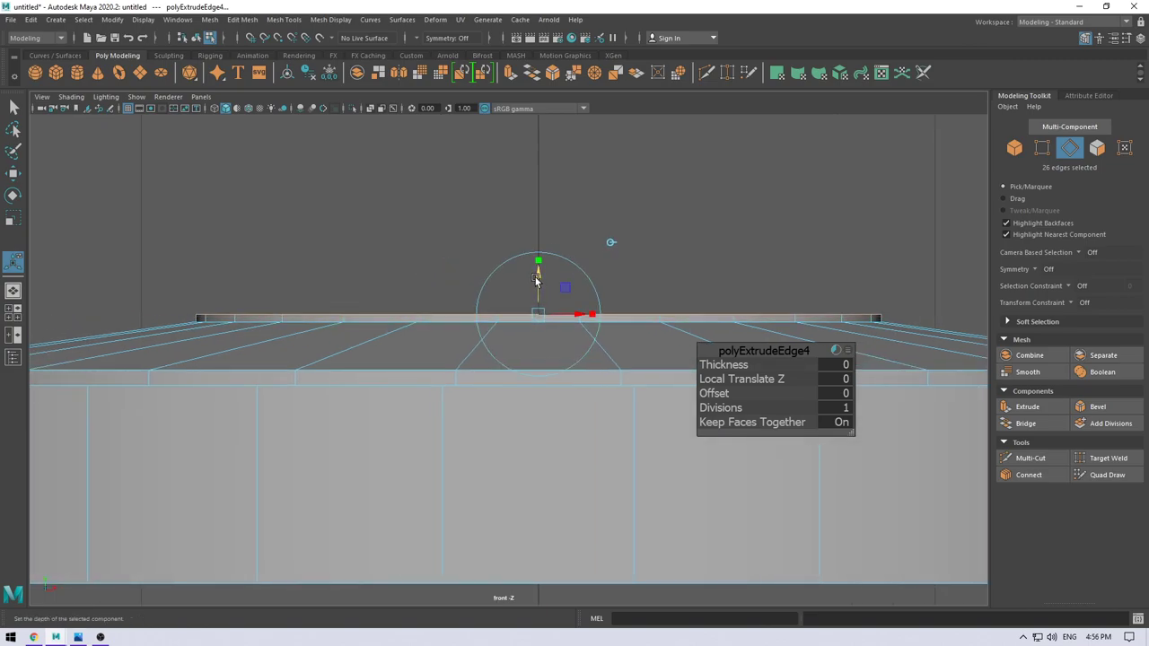
pyautogui.press('w')
# Step: Add further ledges by repeatedly extruding the ring, lifting it and scaling it inward
pyautogui.moveTo(541, 338)
pyautogui.keyDown('alt'); pyautogui.mouseDown()
pyautogui.moveTo(524, 389)
pyautogui.moveTo(458, 409)
pyautogui.mouseUp(); pyautogui.keyUp('alt')
pyautogui.hotkey('ctrl', 'e')
pyautogui.press('r')
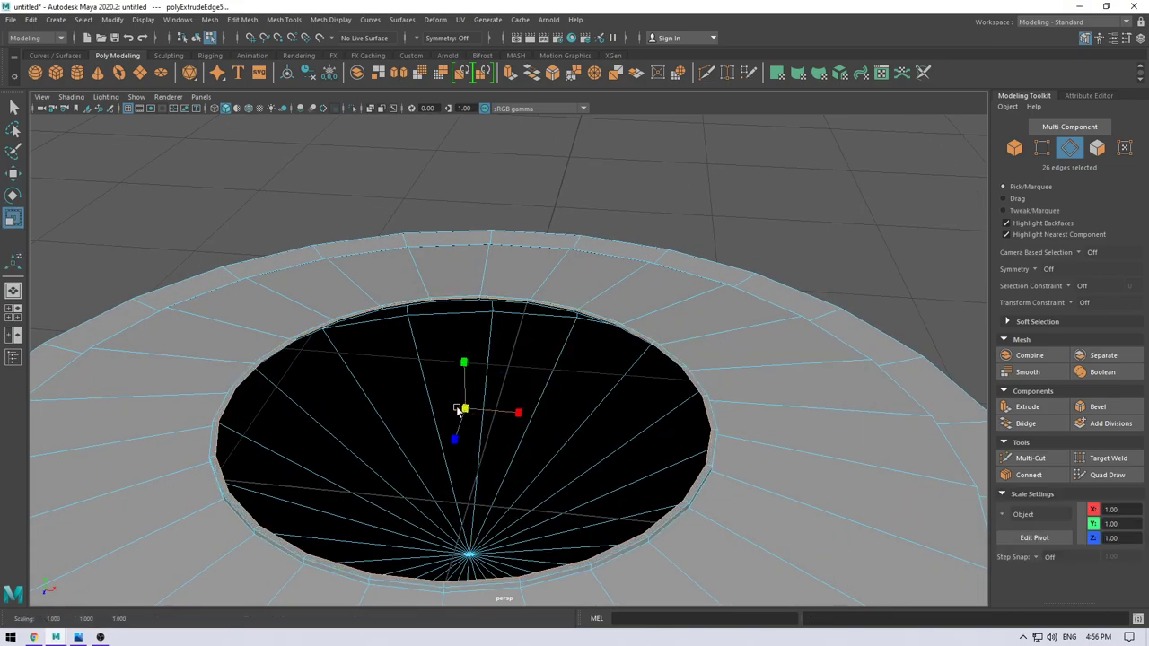
pyautogui.keyDown('alt'); pyautogui.moveTo(463, 475); pyautogui.dragTo(482, 461); pyautogui.keyUp('alt')
pyautogui.press('w')
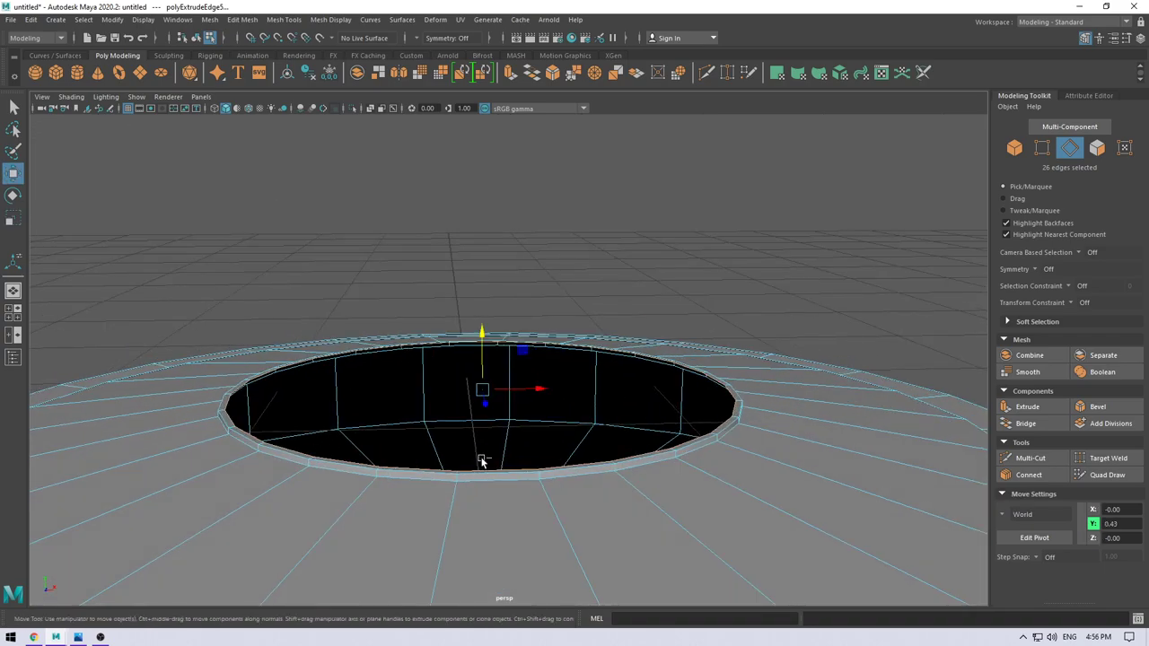
pyautogui.hotkey('ctrl', 'e')
pyautogui.click(757, 294)
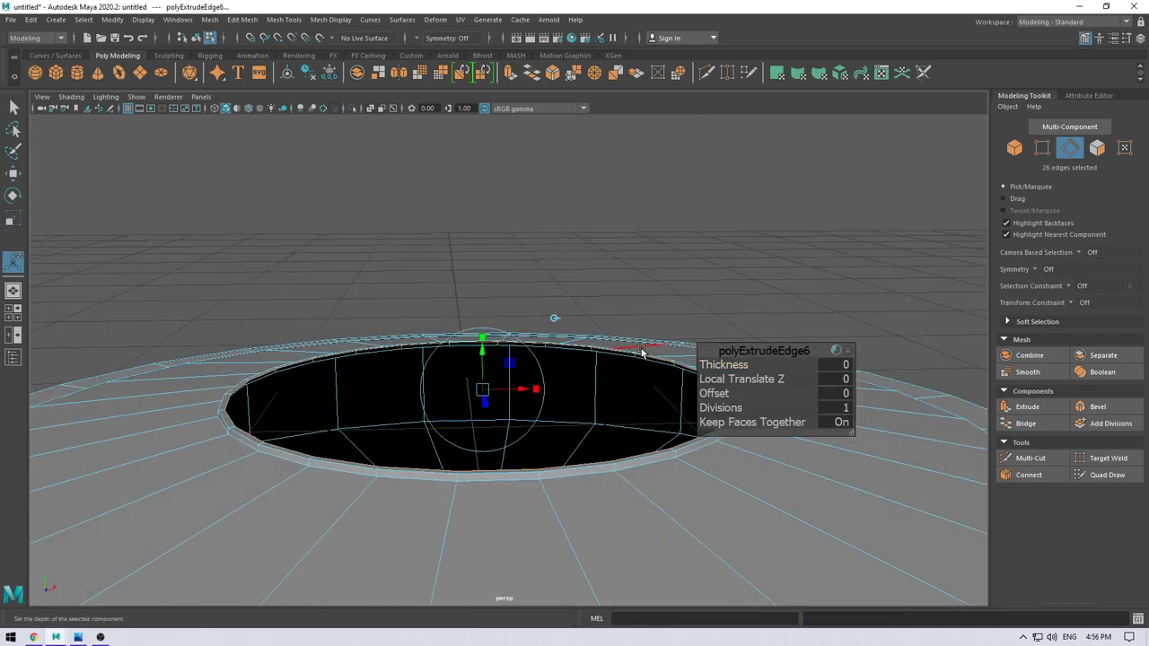
pyautogui.moveTo(481, 359); pyautogui.dragTo(478, 354)
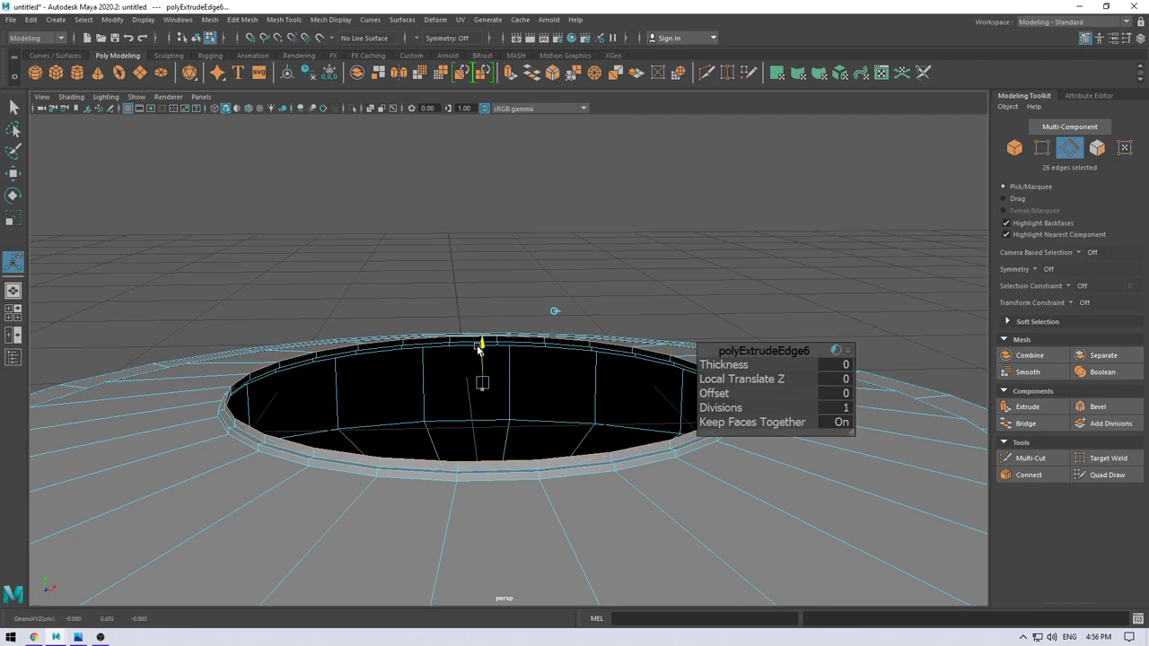
pyautogui.press('r')
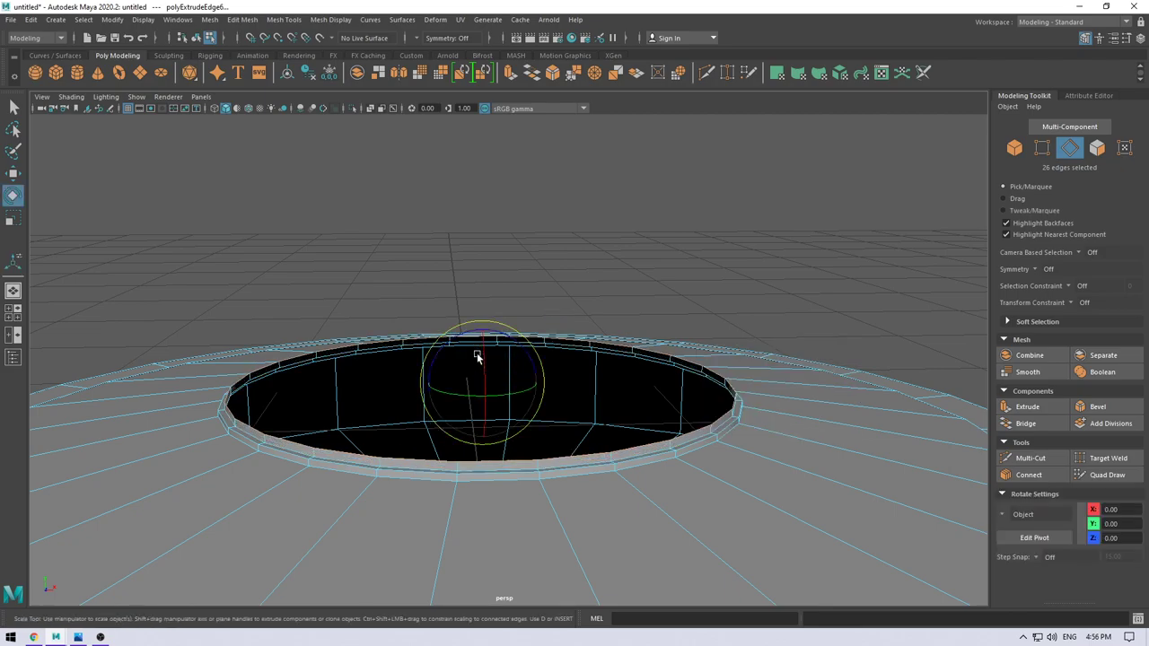
pyautogui.hotkey('ctrl', 'e')
pyautogui.press('r')
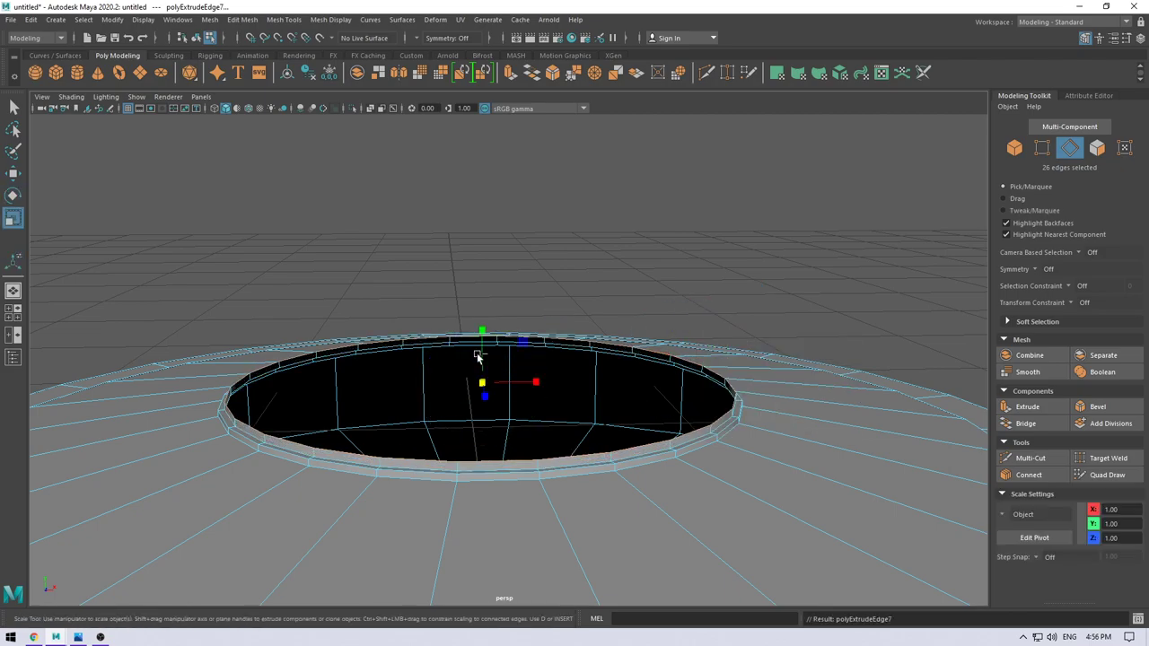
pyautogui.moveTo(486, 382); pyautogui.dragTo(441, 391)
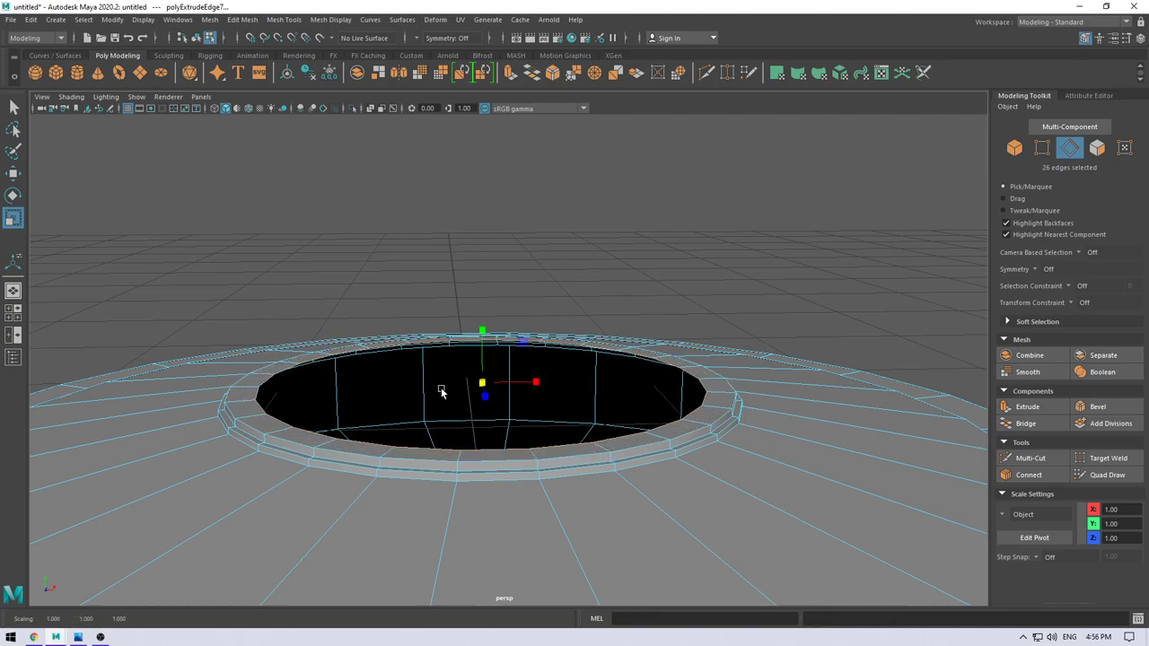
# Step: Extrude the inset ring up into a taller inner wall with extra divisions
pyautogui.press('w')
pyautogui.hotkey('ctrl', 'e')
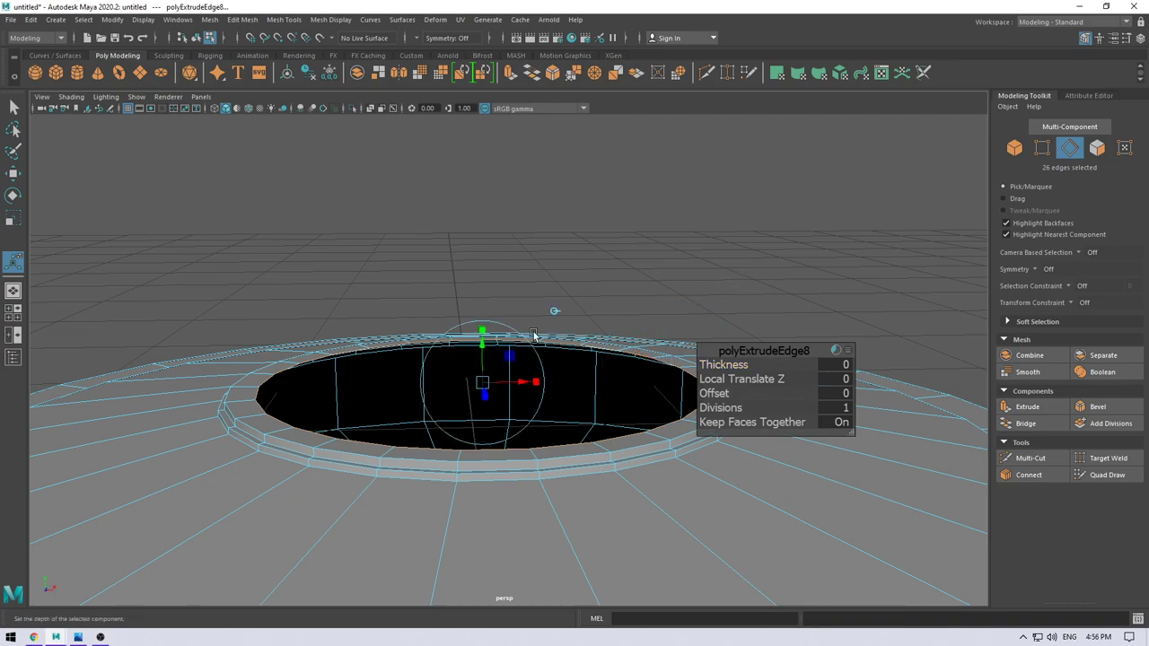
pyautogui.moveTo(481, 348); pyautogui.dragTo(481, 334)
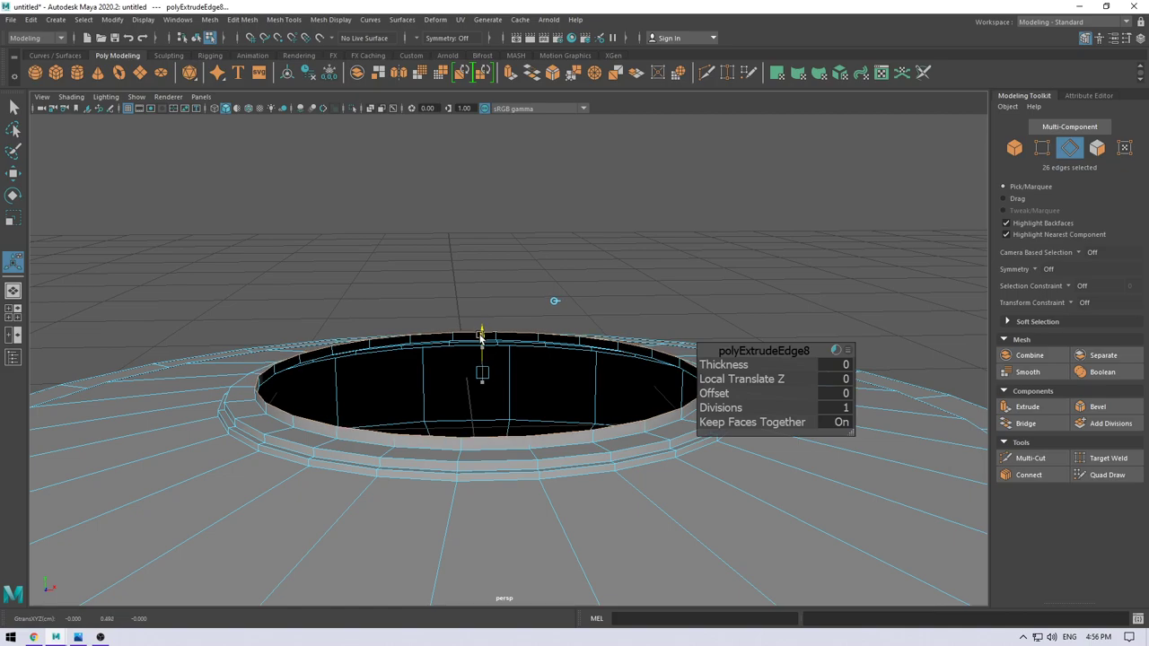
pyautogui.moveTo(481, 334); pyautogui.dragTo(481, 337)
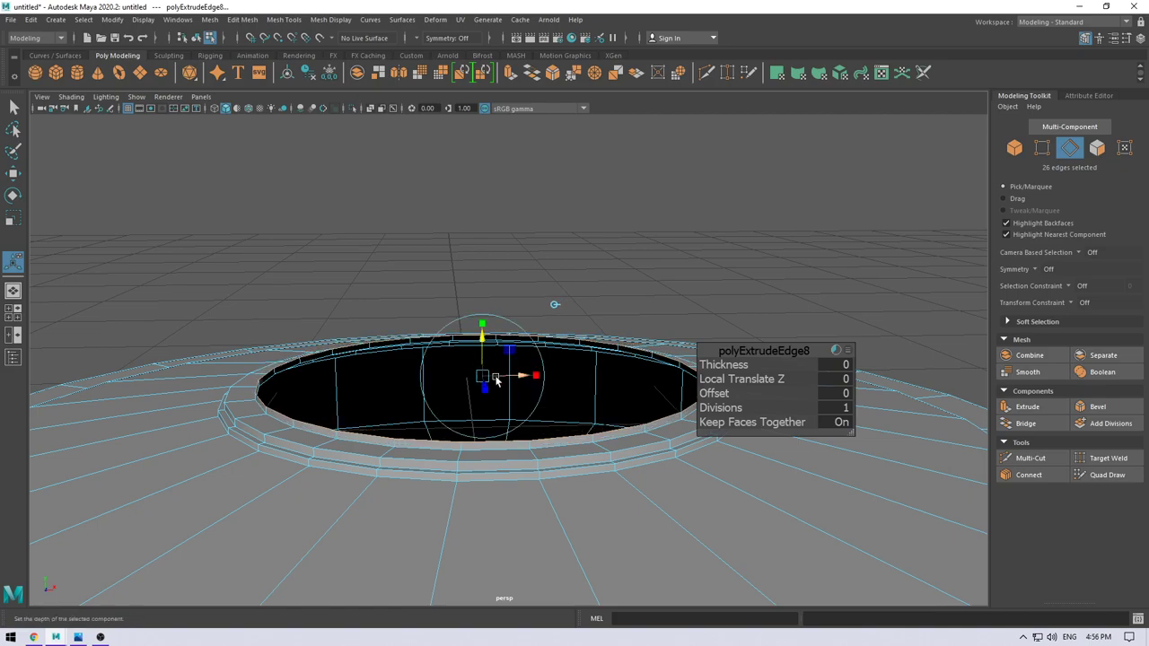
pyautogui.hotkey('ctrl', 'e')
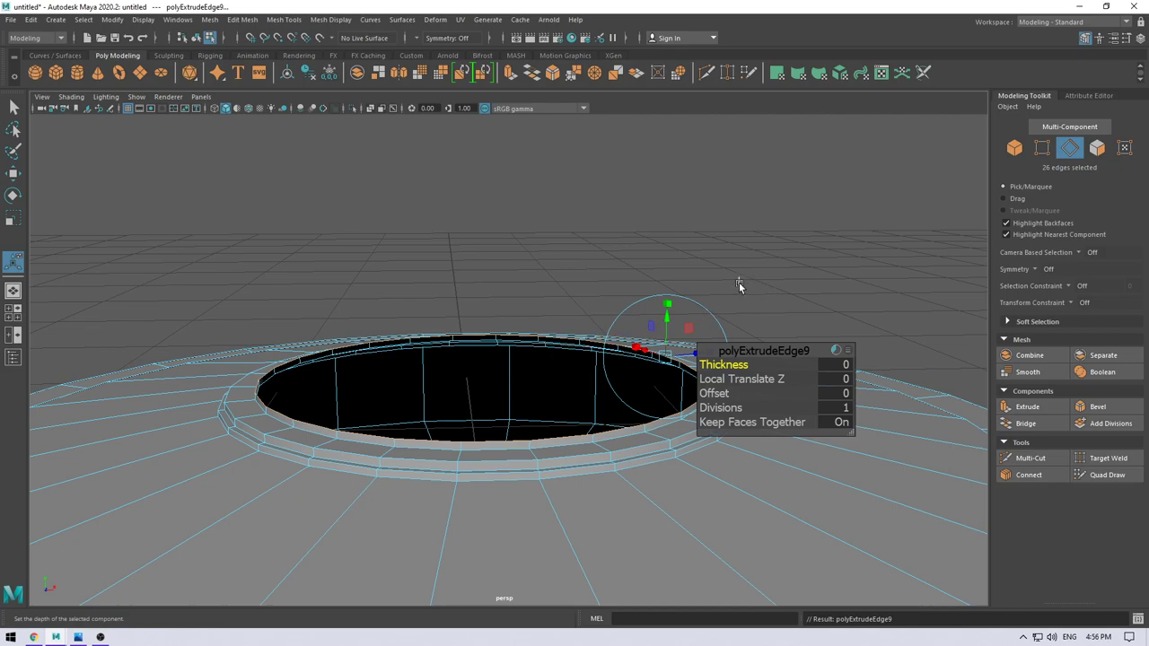
pyautogui.moveTo(479, 336); pyautogui.dragTo(482, 325)
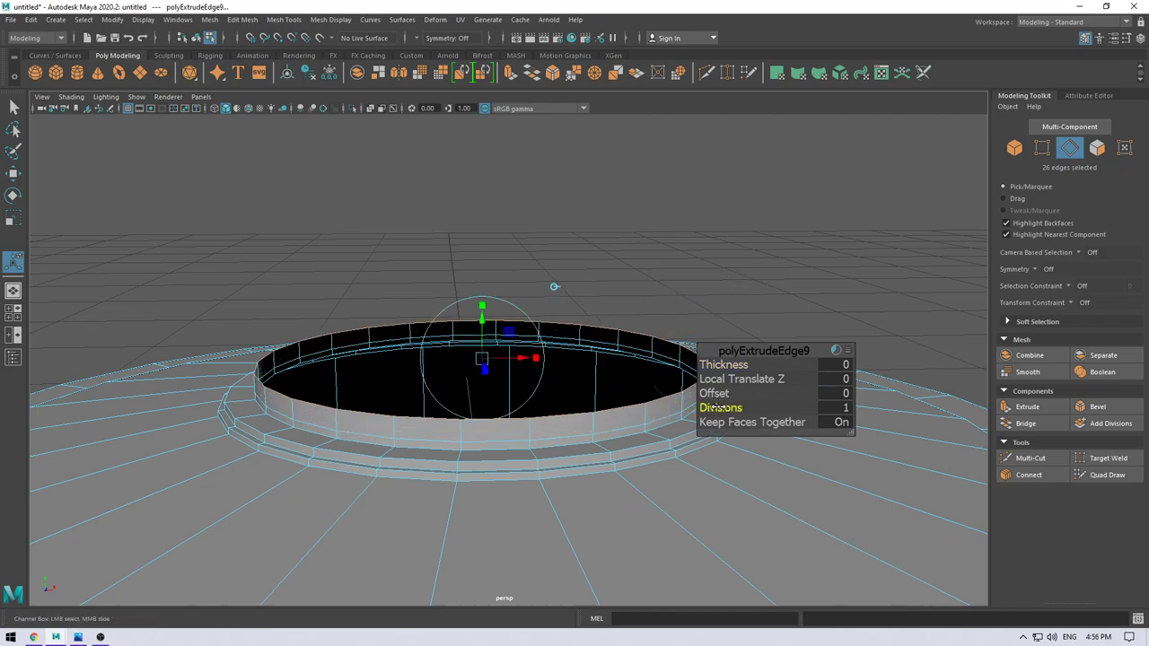
pyautogui.moveTo(718, 407); pyautogui.dragTo(817, 406)
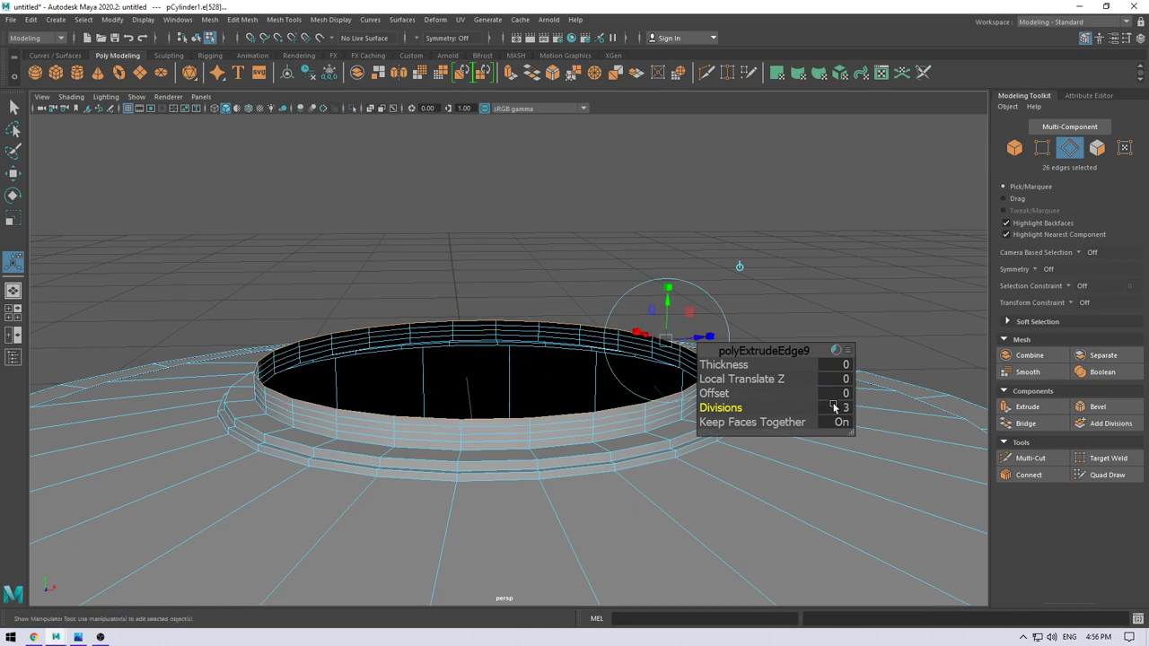
# Step: Confirm 3 divisions on the inner wall and extrude its top rim edges again
pyautogui.click(834, 409)
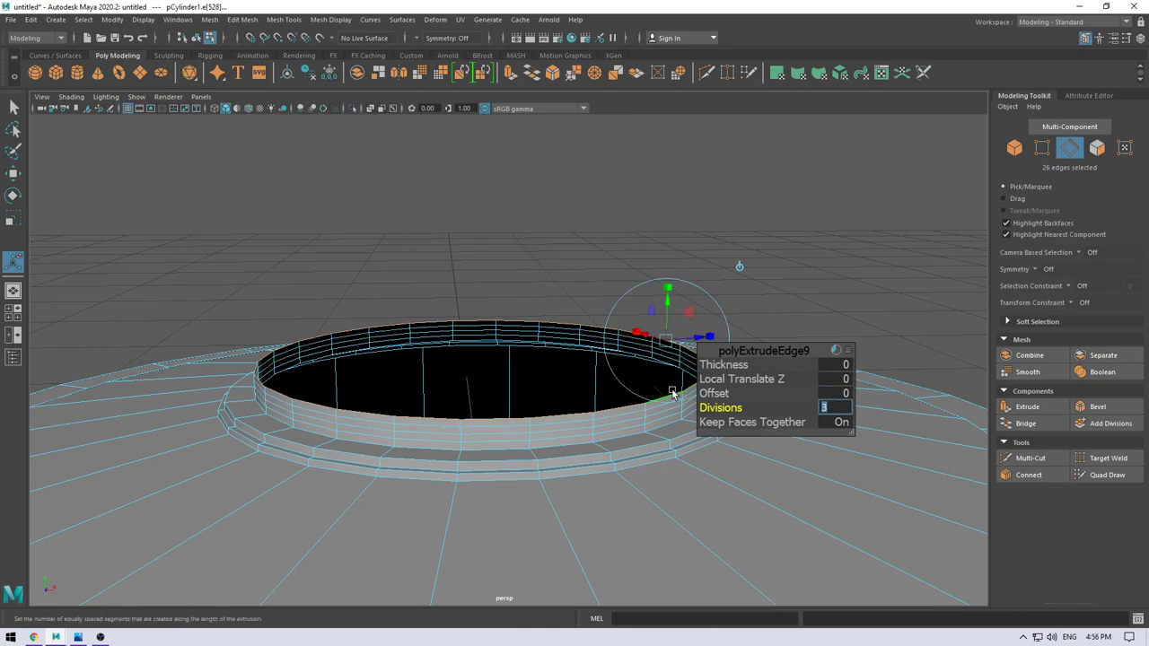
pyautogui.press('Return')
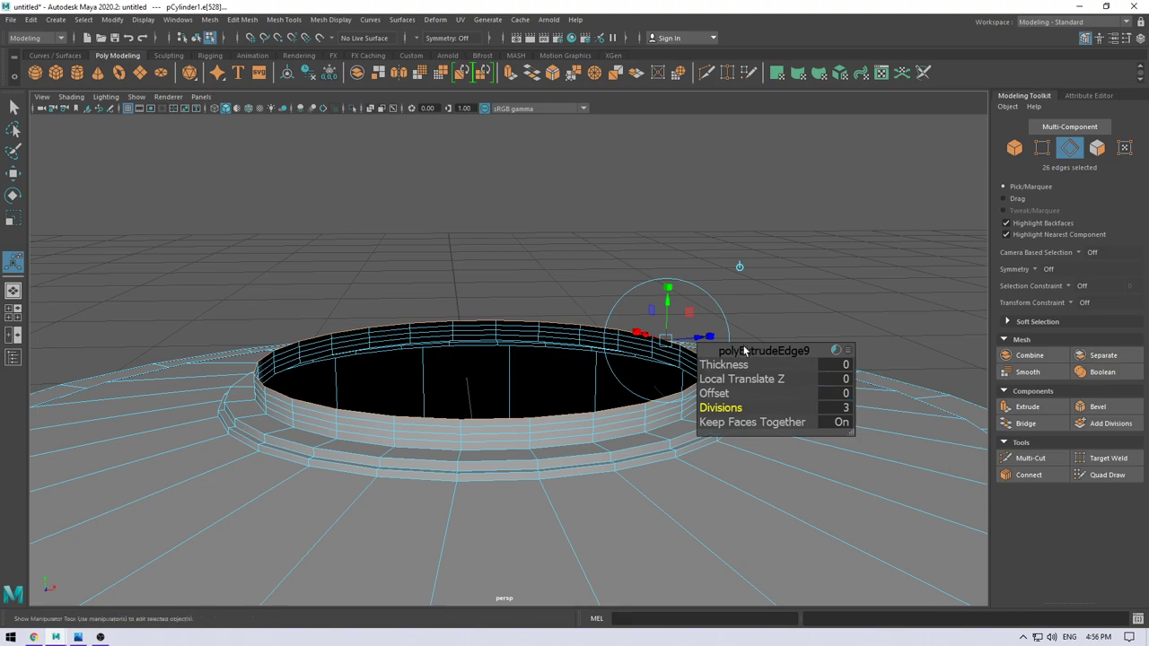
pyautogui.press('w')
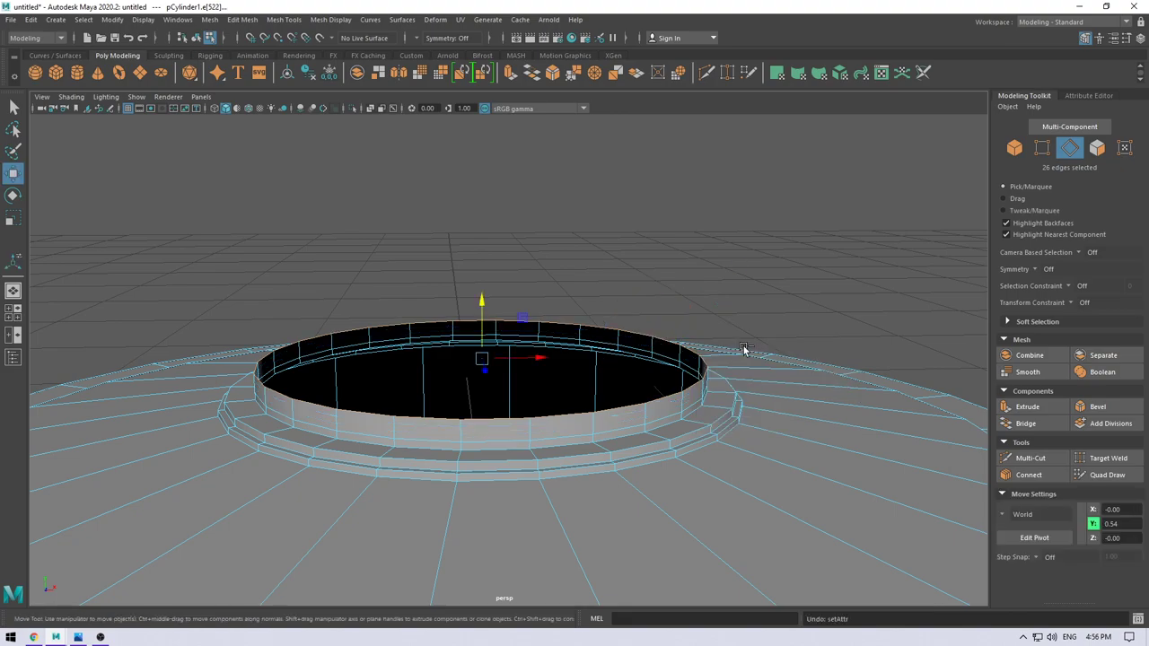
pyautogui.hotkey('shift', 'z')
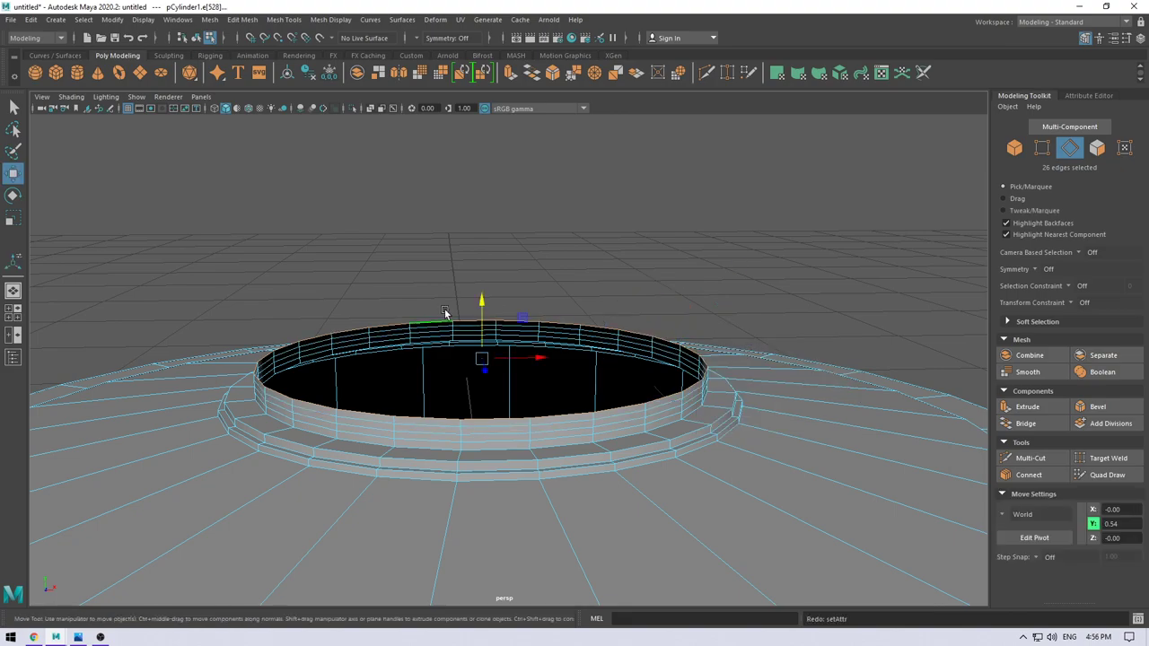
pyautogui.keyDown('alt'); pyautogui.moveTo(447, 338); pyautogui.dragTo(440, 421, button='right'); pyautogui.keyUp('alt')
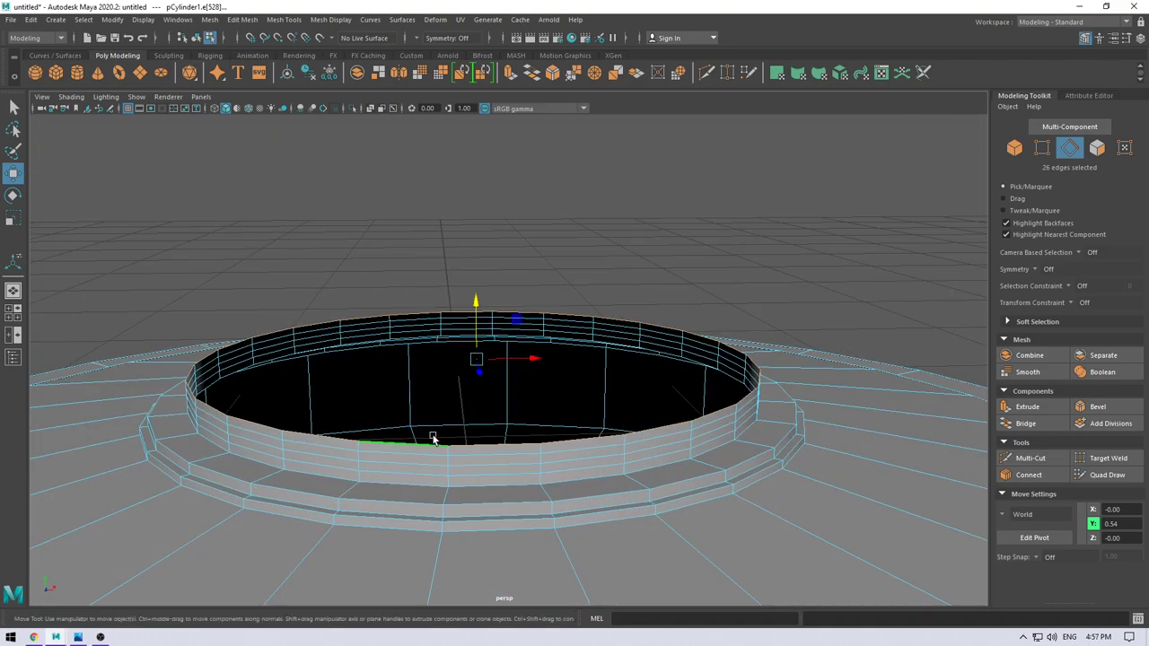
pyautogui.hotkey('ctrl', 'e')
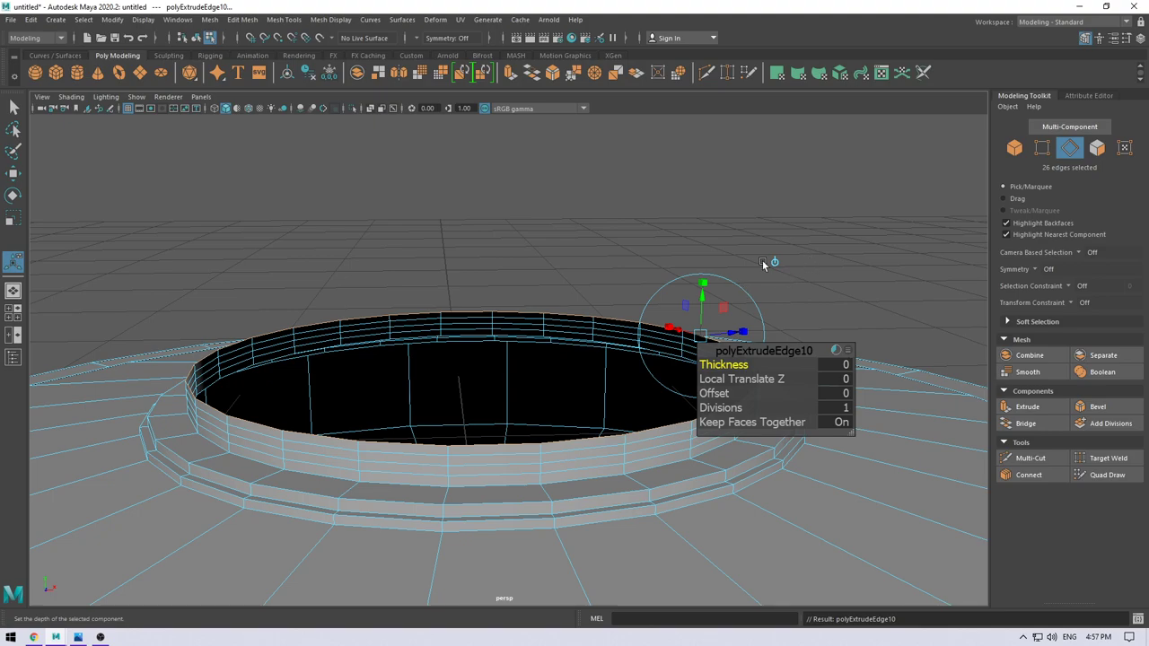
# Step: Extrude the collar's top edges up, then inward, and merge them to a centre vertex
pyautogui.press('r')
pyautogui.moveTo(476, 359); pyautogui.dragTo(468, 363)
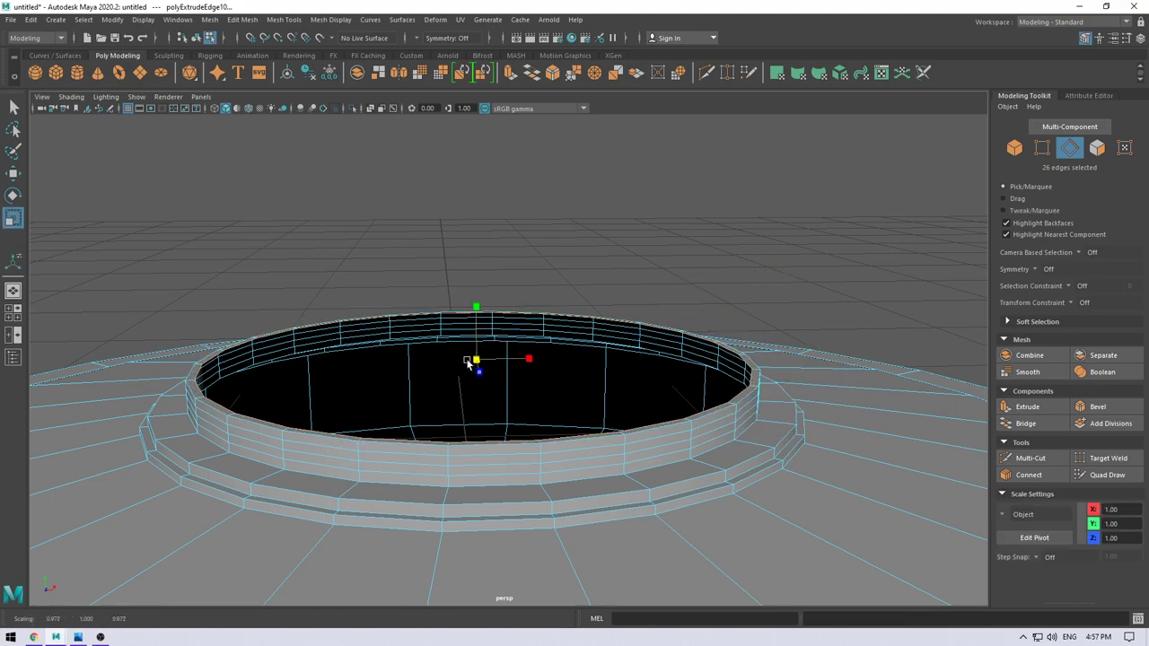
pyautogui.hotkey('ctrl', 'z')
pyautogui.hotkey('ctrl', 'e')
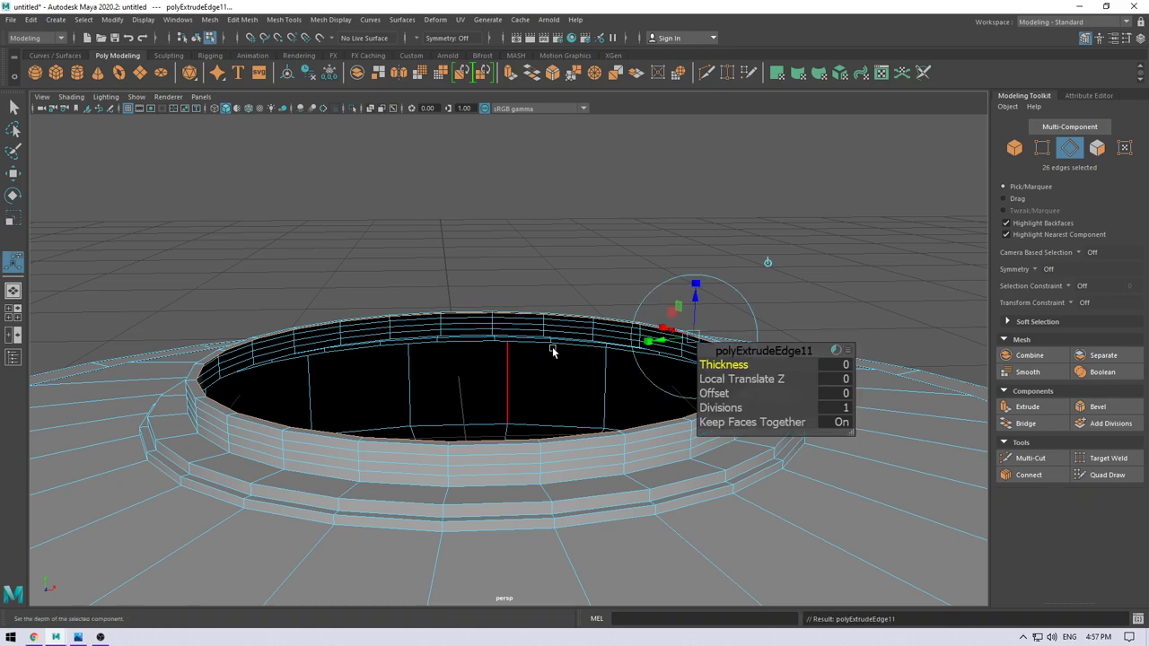
pyautogui.moveTo(484, 321); pyautogui.dragTo(477, 308)
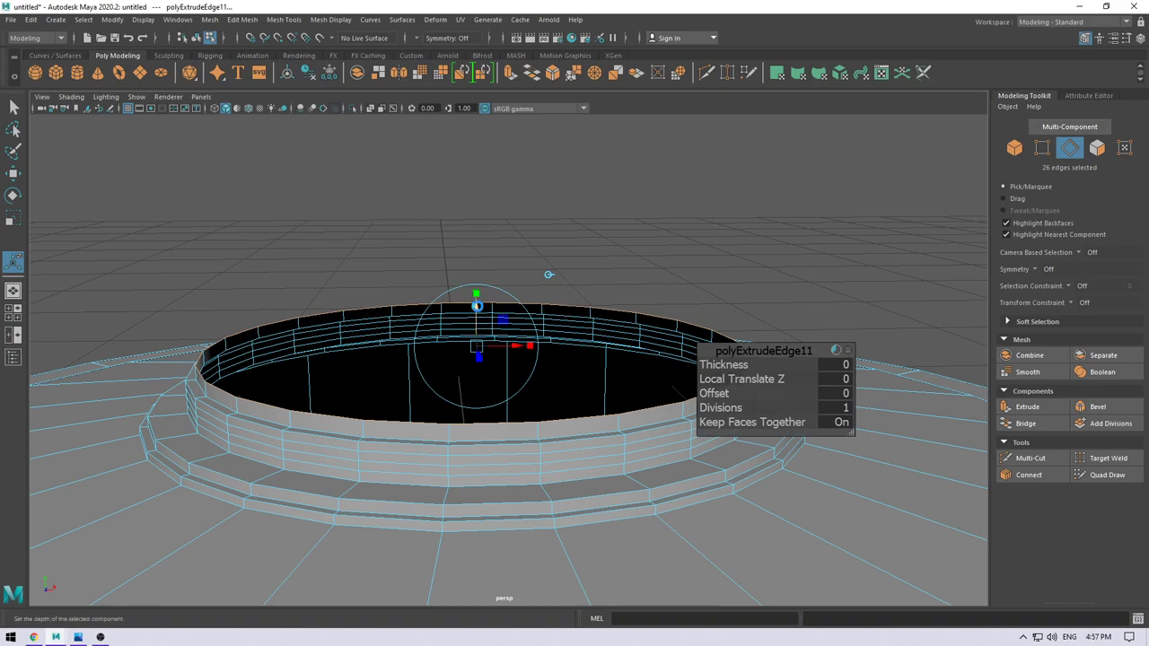
pyautogui.hotkey('ctrl', 'e')
pyautogui.press('r')
pyautogui.moveTo(475, 346); pyautogui.dragTo(396, 369)
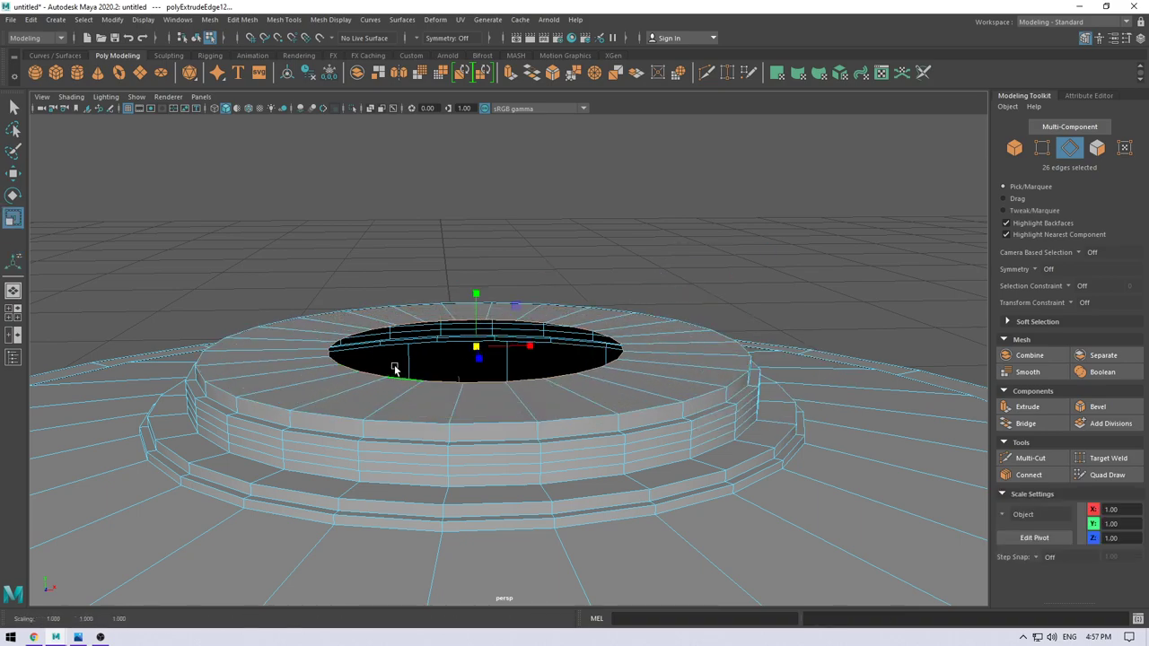
pyautogui.keyDown('shift'); pyautogui.moveTo(395, 369); pyautogui.dragTo(398, 261, button='right'); pyautogui.keyUp('shift')
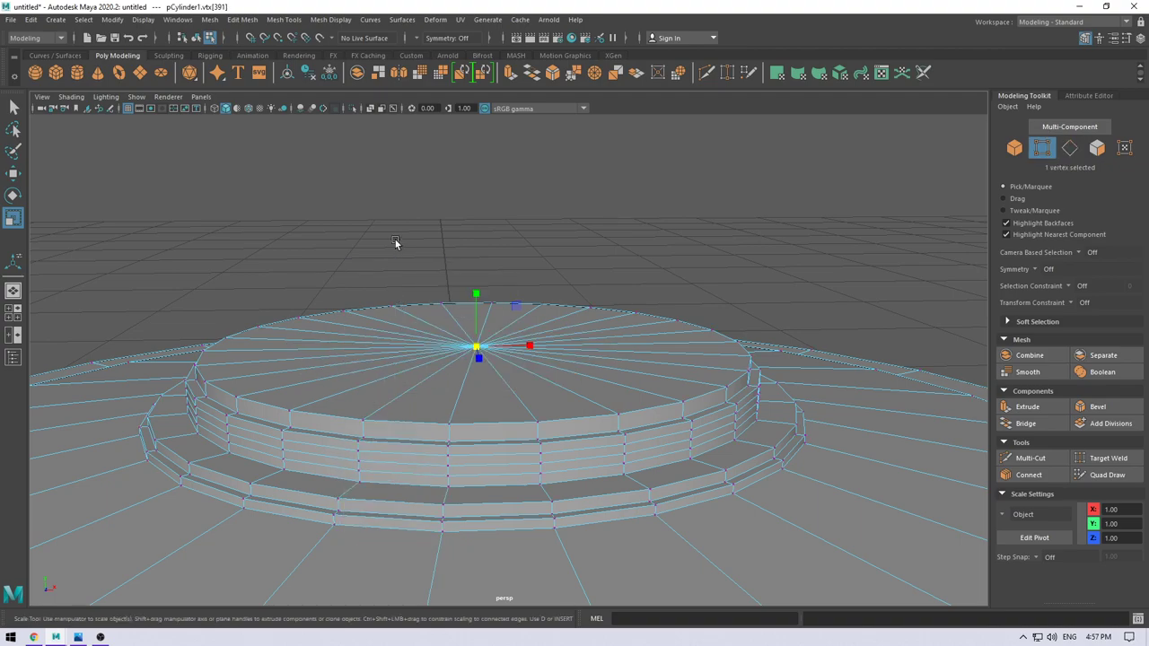
# Step: In front view, select the 78 side vertices of the raised band
pyautogui.press('w')
pyautogui.press('space')
pyautogui.moveTo(398, 367); pyautogui.dragTo(408, 415)
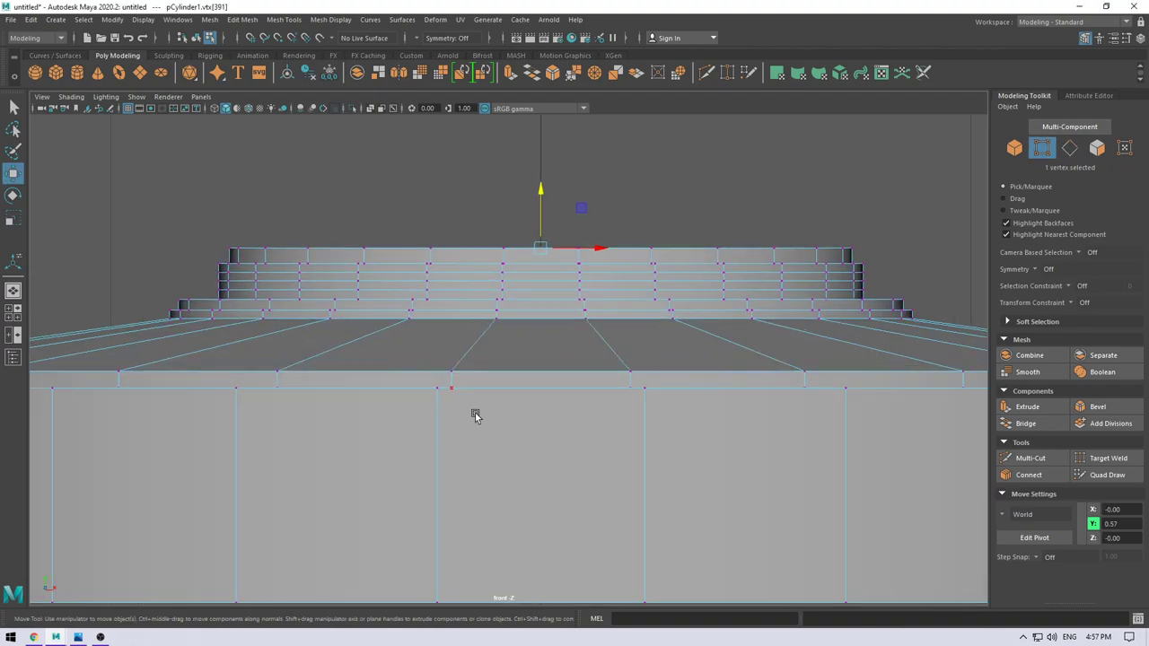
pyautogui.scroll(2, 426, 282)
pyautogui.scroll(2, 308, 318)
pyautogui.rightClick(291, 305)
pyautogui.moveTo(291, 319); pyautogui.dragTo(255, 308, button='right')
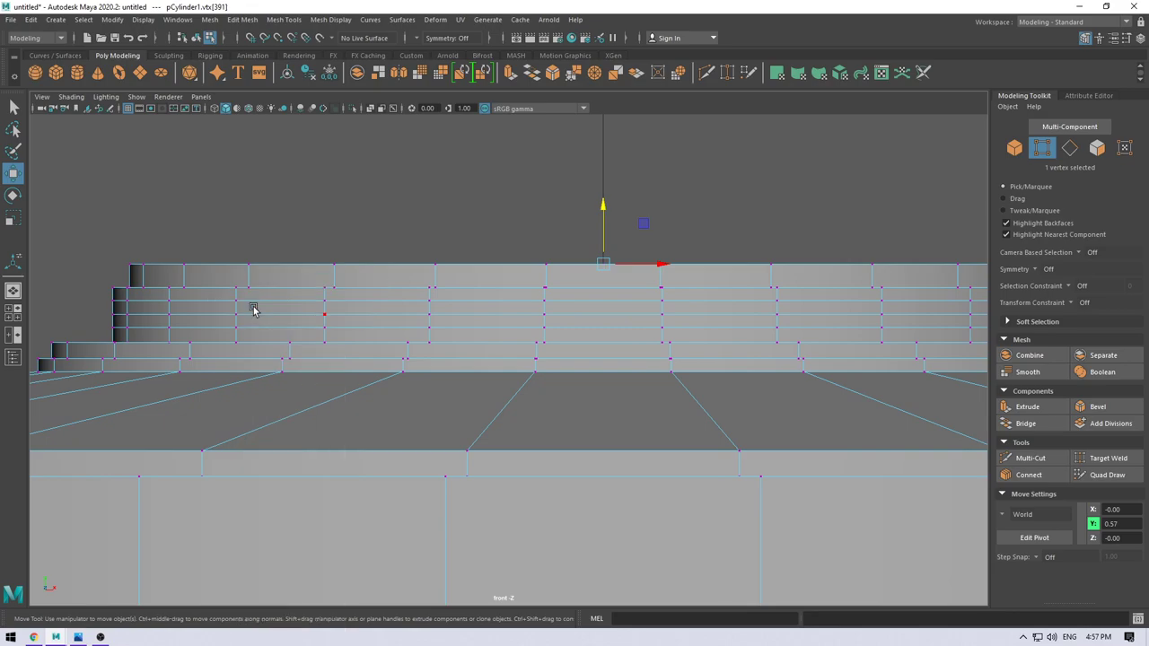
pyautogui.moveTo(99, 298)
pyautogui.mouseDown()
pyautogui.moveTo(1051, 335)
pyautogui.moveTo(844, 382)
pyautogui.mouseUp()
pyautogui.moveTo(844, 382)
pyautogui.keyDown('alt'); pyautogui.mouseDown(button='middle')
pyautogui.moveTo(497, 398)
pyautogui.moveTo(692, 371)
pyautogui.mouseUp(button='middle'); pyautogui.keyUp('alt')
pyautogui.keyDown('alt'); pyautogui.moveTo(508, 356); pyautogui.dragTo(521, 353, button='middle'); pyautogui.keyUp('alt')
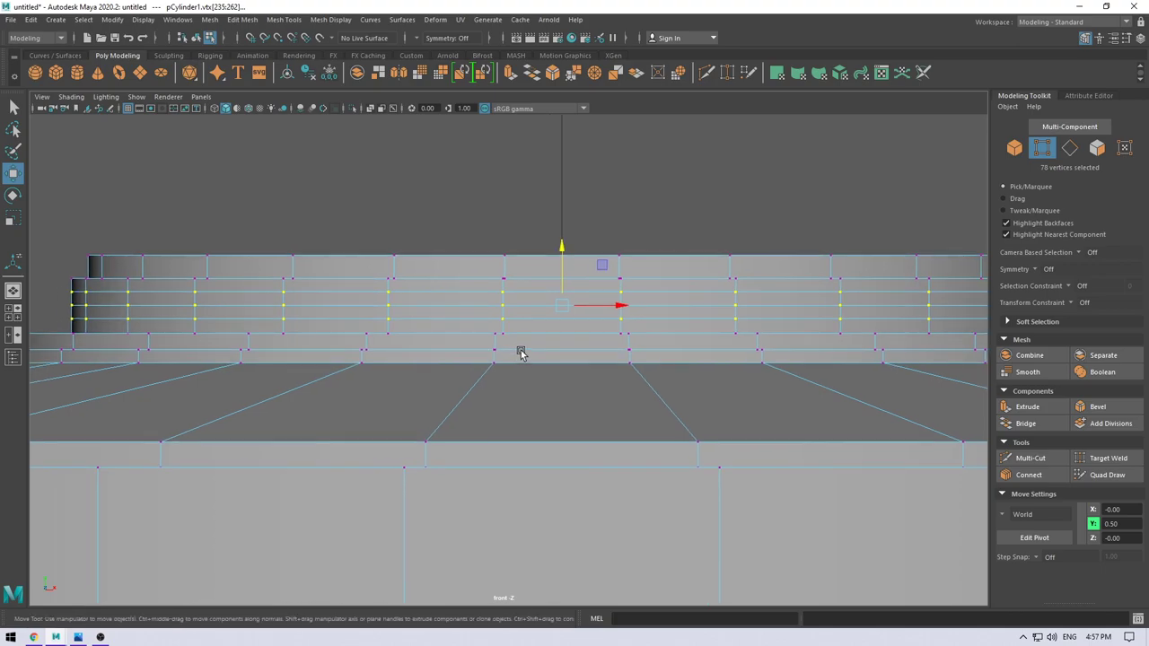
# Step: Scale the band's vertex rows, then the middle row alone, slightly outward
pyautogui.press('r')
pyautogui.moveTo(559, 305); pyautogui.dragTo(568, 305)
pyautogui.moveTo(54, 302); pyautogui.dragTo(954, 319)
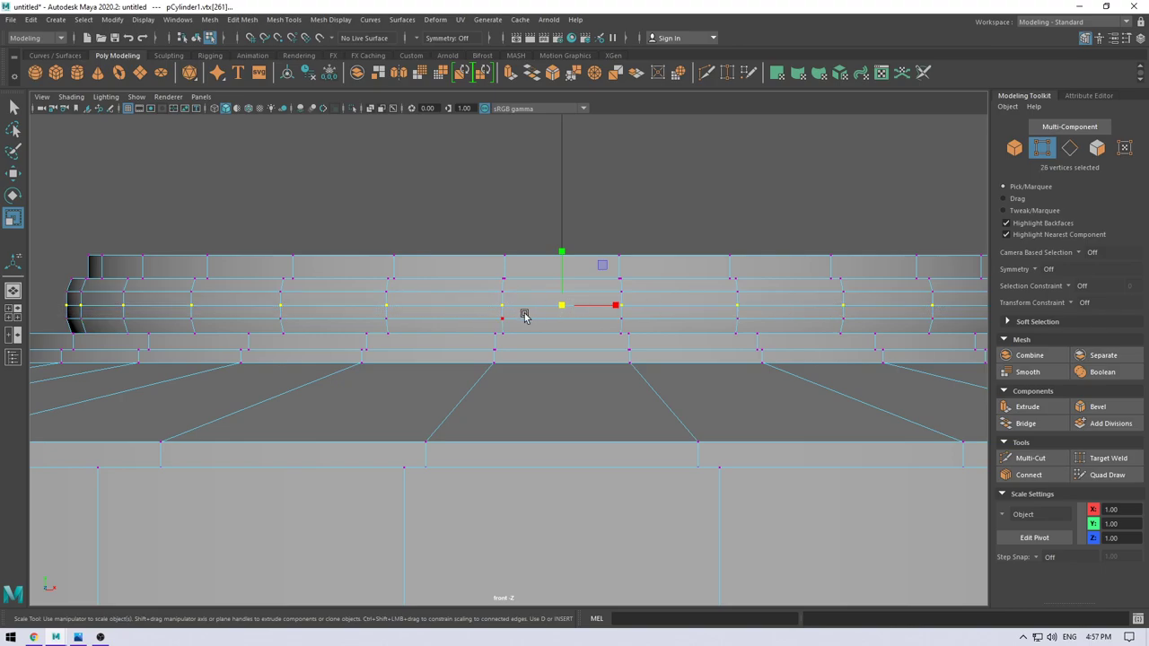
pyautogui.moveTo(565, 308); pyautogui.dragTo(564, 308)
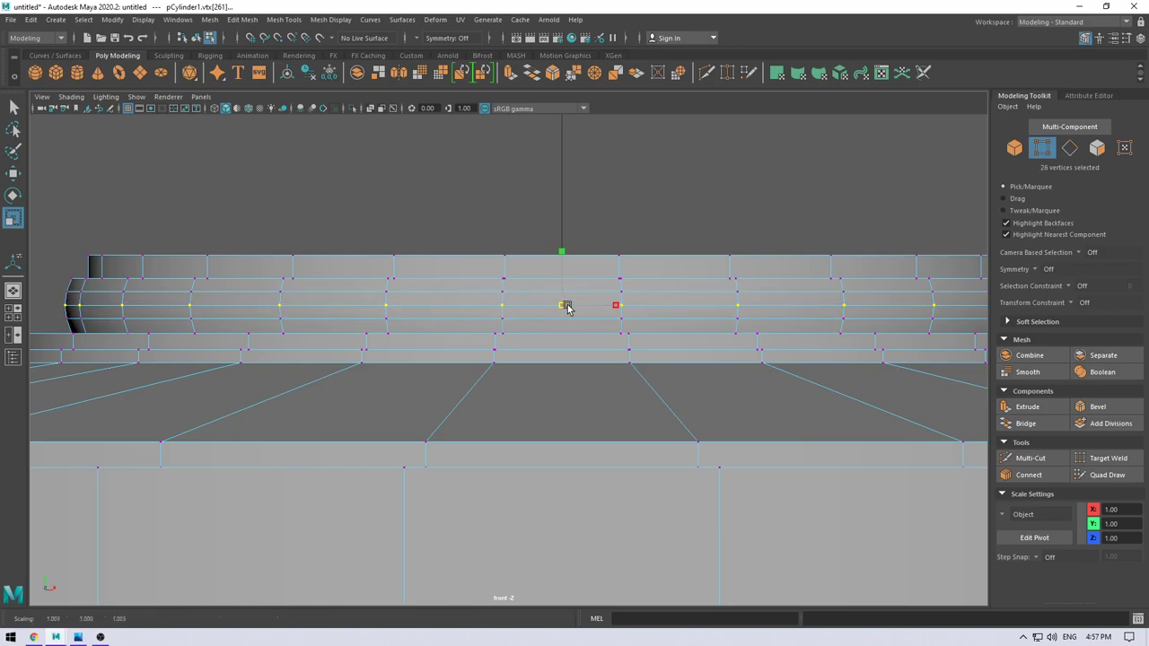
pyautogui.moveTo(503, 282); pyautogui.dragTo(516, 328)
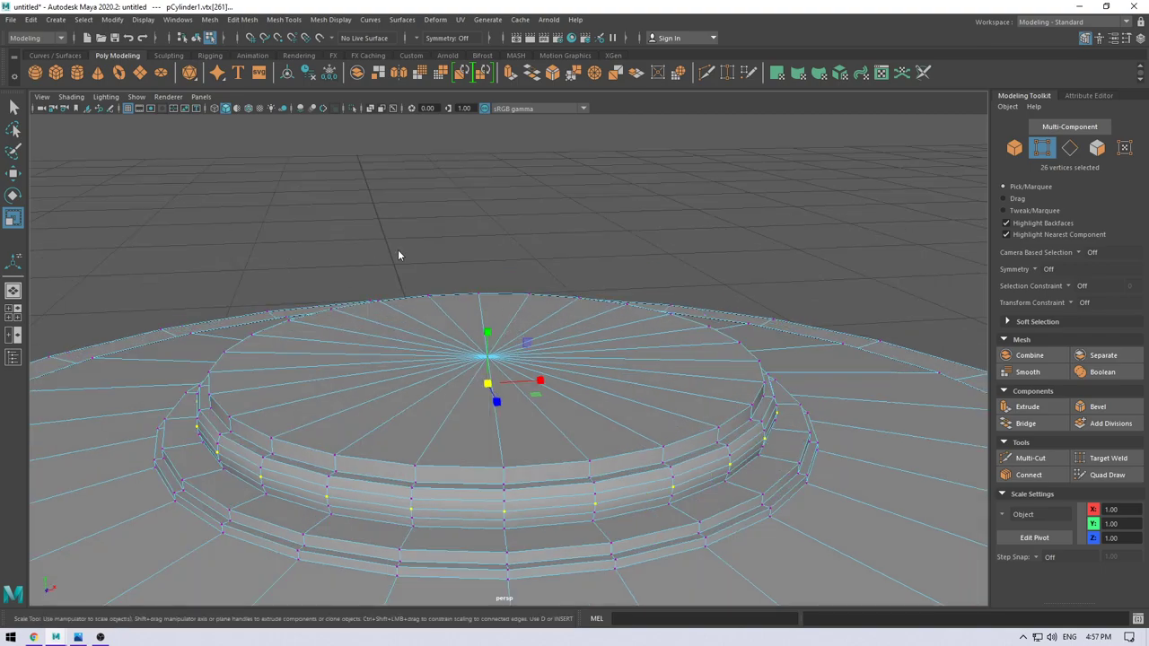
# Step: Select an edge ring around the cylinder in edge mode
pyautogui.click(523, 309)
pyautogui.keyDown('alt'); pyautogui.moveTo(526, 227); pyautogui.dragTo(531, 364); pyautogui.keyUp('alt')
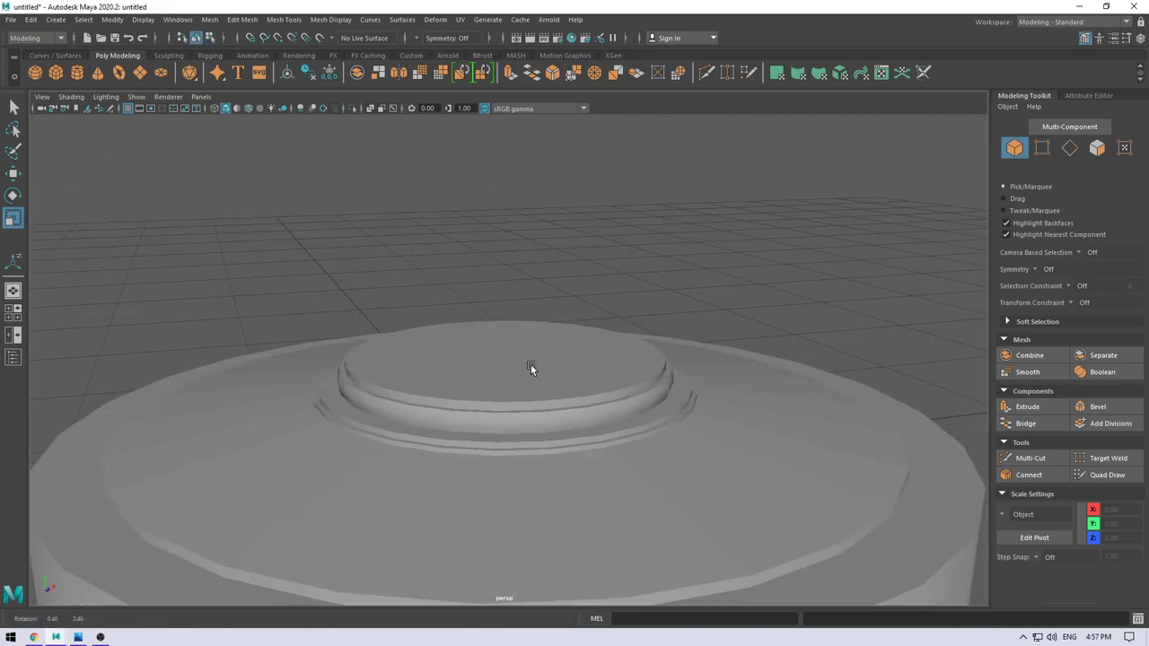
pyautogui.click(531, 363)
pyautogui.keyDown('alt'); pyautogui.moveTo(451, 410); pyautogui.dragTo(478, 361, button='middle'); pyautogui.keyUp('alt')
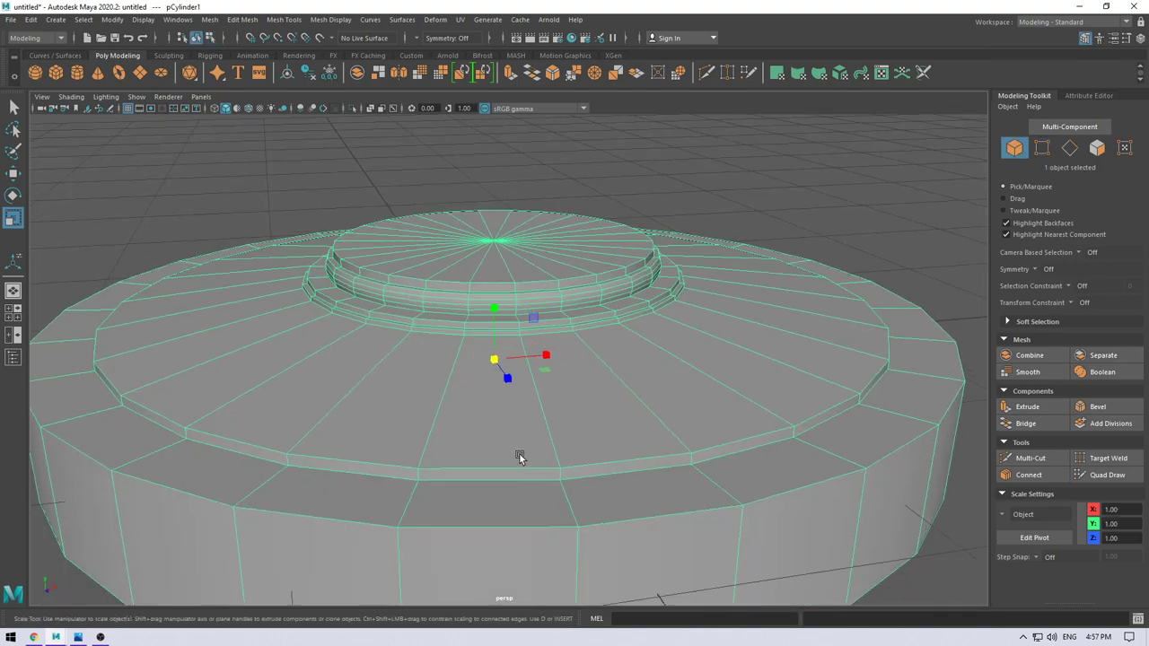
pyautogui.keyDown('alt'); pyautogui.moveTo(520, 455); pyautogui.dragTo(501, 423, button='middle'); pyautogui.keyUp('alt')
pyautogui.moveTo(530, 304); pyautogui.dragTo(530, 347, button='right')
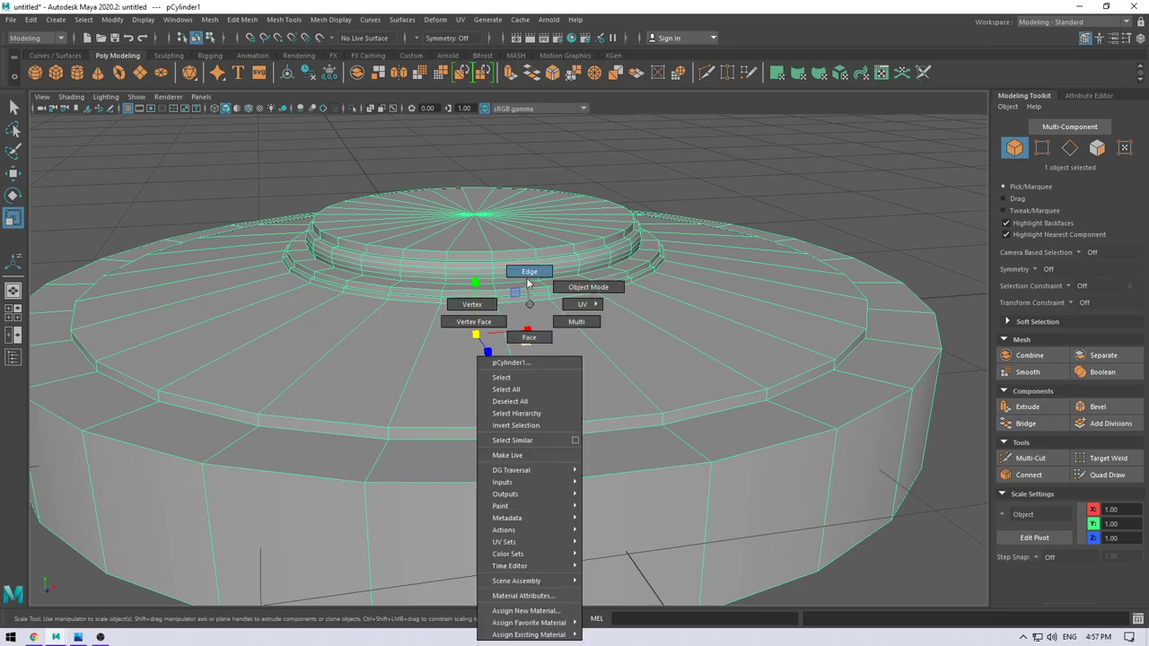
pyautogui.click(528, 272)
pyautogui.doubleClick(559, 530)
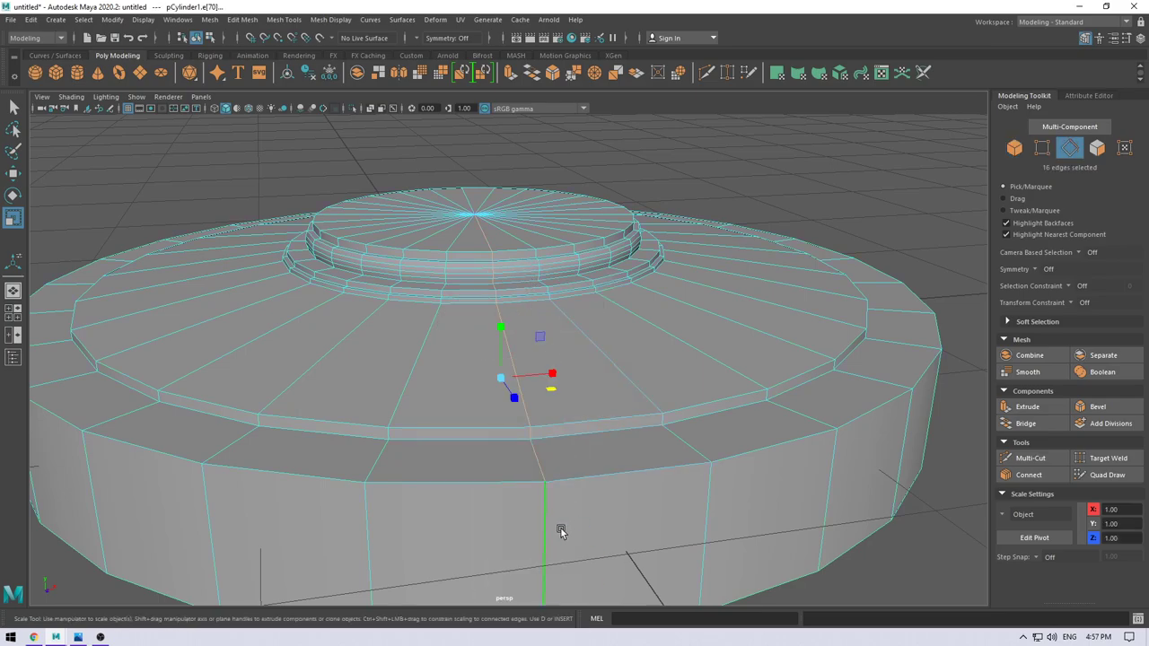
pyautogui.keyDown('shift'); pyautogui.moveTo(590, 499); pyautogui.dragTo(453, 539, button='right'); pyautogui.keyUp('shift')
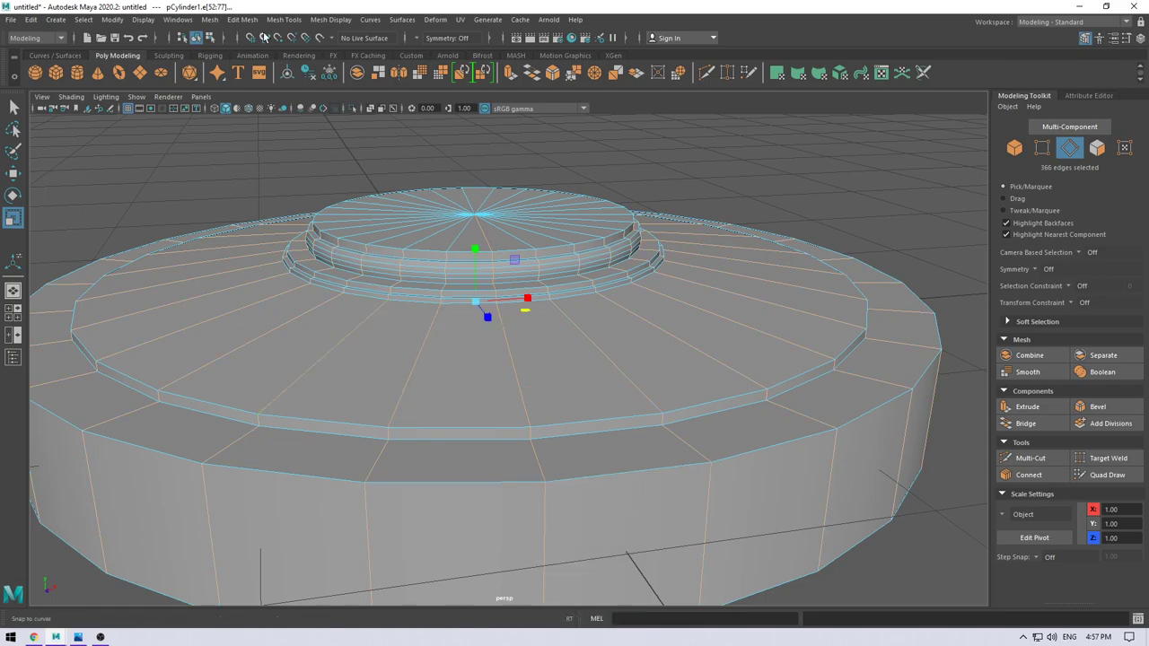
# Step: Apply Mesh Display > Soften/Harden Edges to the cylinder
pyautogui.click(327, 20)
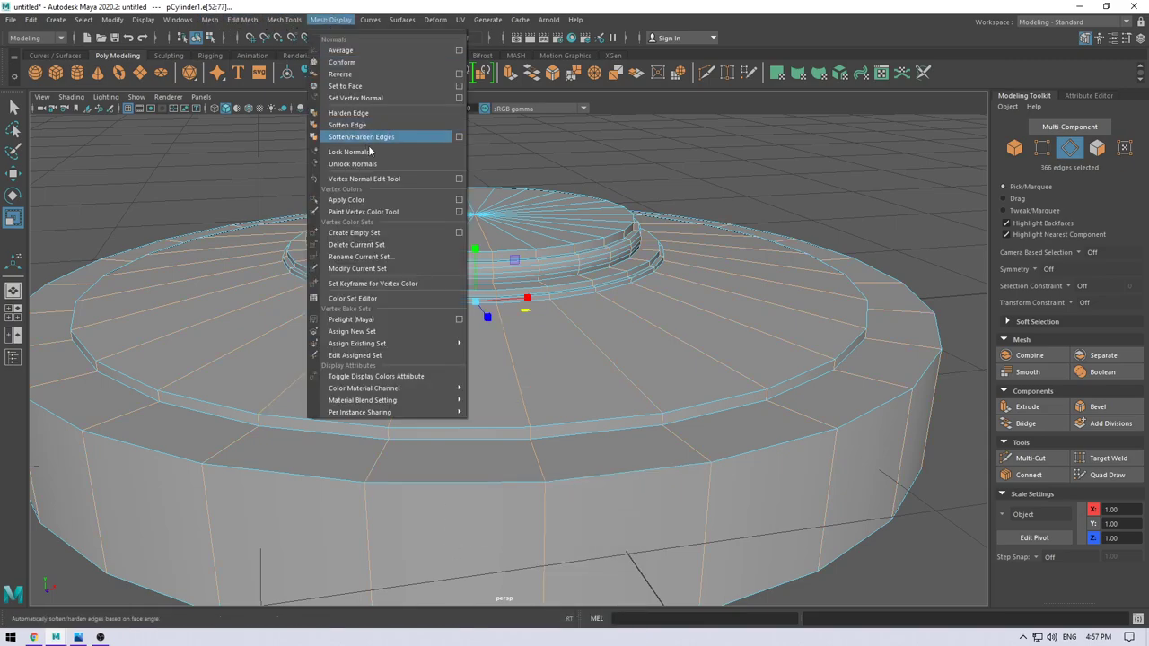
pyautogui.click(369, 124)
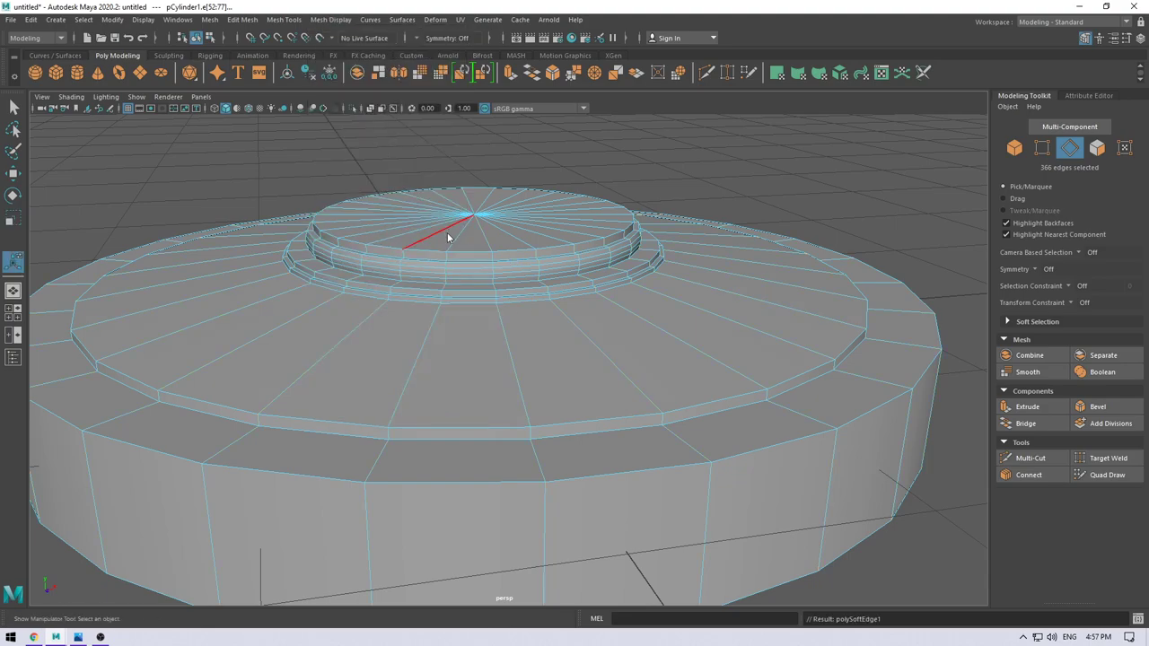
pyautogui.moveTo(449, 239); pyautogui.dragTo(526, 212, button='right')
pyautogui.moveTo(761, 170)
pyautogui.keyDown('alt'); pyautogui.mouseDown()
pyautogui.moveTo(803, 276)
pyautogui.moveTo(613, 224)
pyautogui.mouseUp(); pyautogui.keyUp('alt')
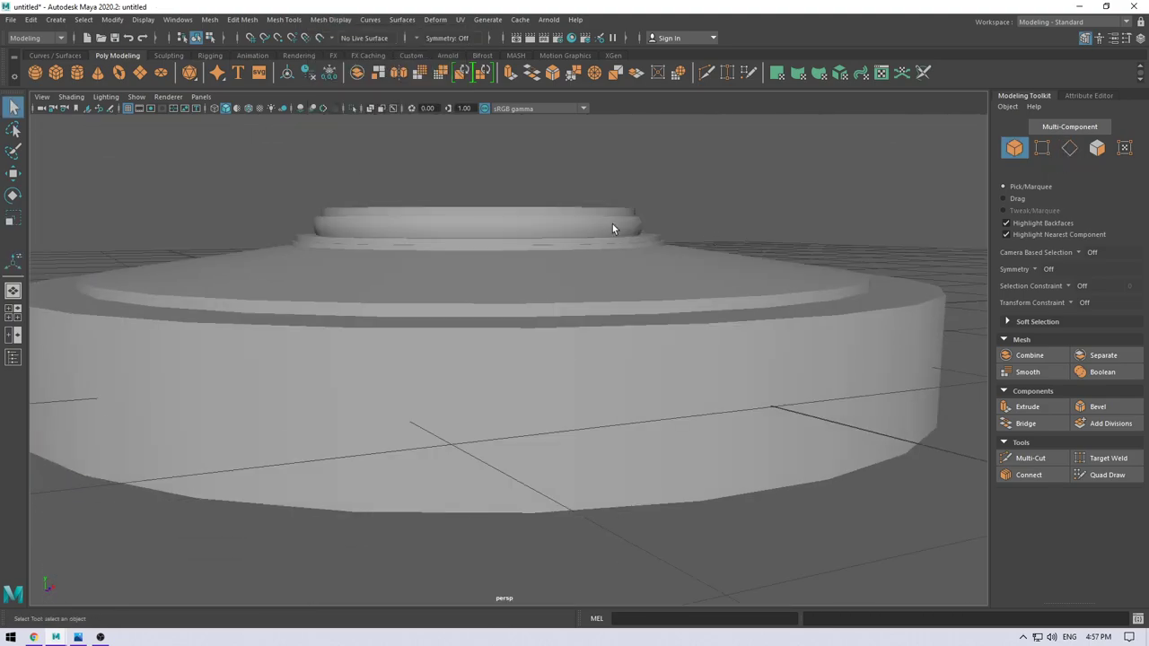
# Step: Bevel the top rim edge loop with fraction 0.24 and 2 segments
pyautogui.keyDown('alt'); pyautogui.moveTo(612, 224); pyautogui.dragTo(636, 462, button='right'); pyautogui.keyUp('alt')
pyautogui.keyDown('alt'); pyautogui.moveTo(636, 461); pyautogui.dragTo(570, 431); pyautogui.keyUp('alt')
pyautogui.scroll(2, 530, 409)
pyautogui.click(531, 406)
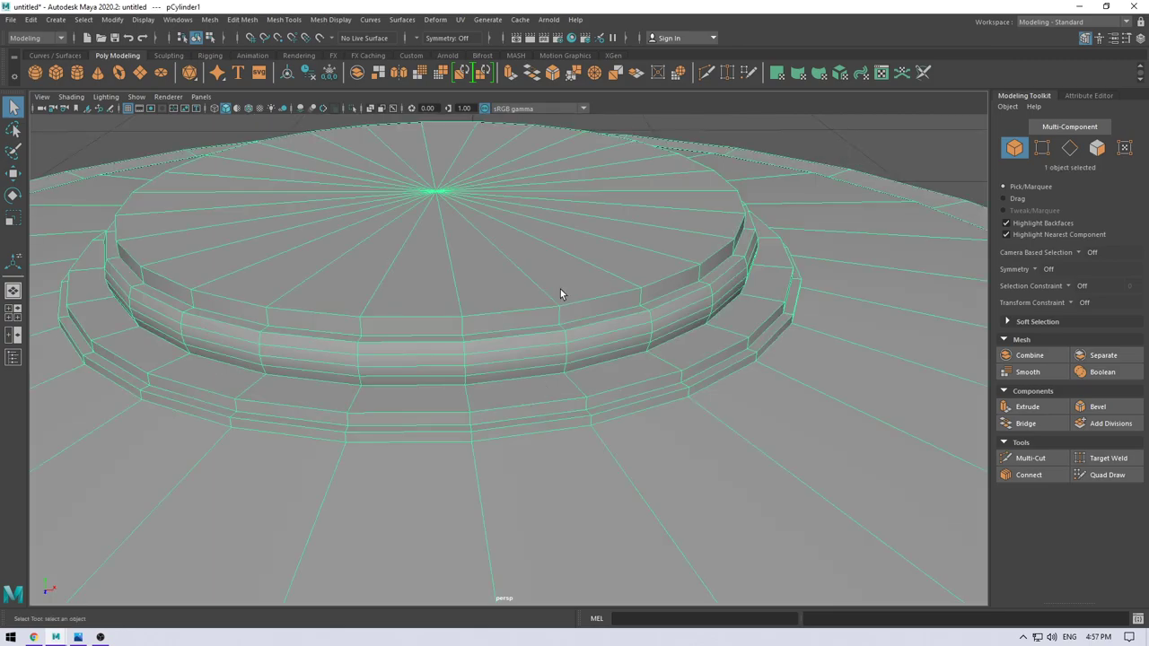
pyautogui.keyDown('alt'); pyautogui.moveTo(562, 290); pyautogui.dragTo(610, 404); pyautogui.keyUp('alt')
pyautogui.moveTo(575, 305); pyautogui.dragTo(512, 305, button='right')
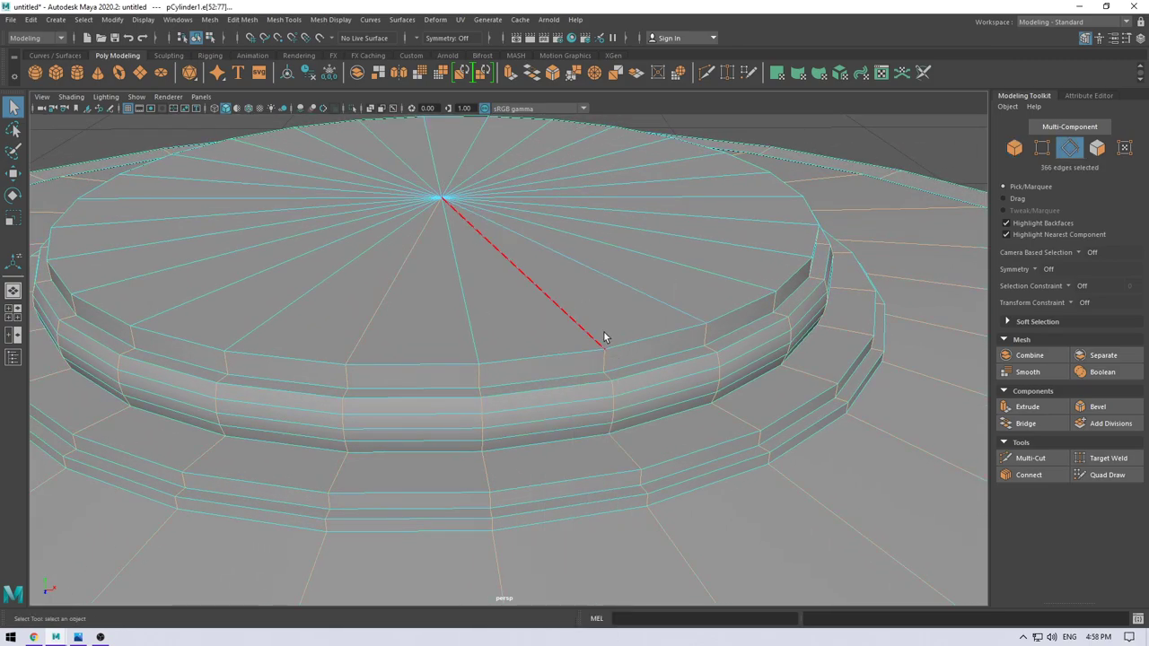
pyautogui.click(628, 346)
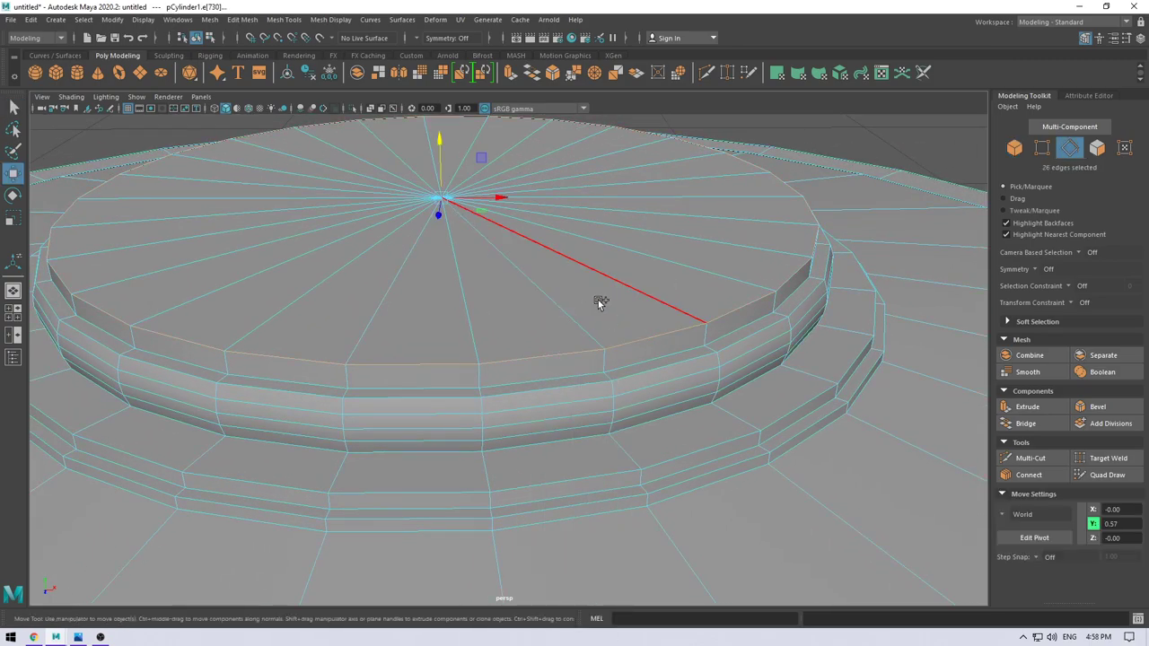
pyautogui.keyDown('shift'); pyautogui.moveTo(598, 303); pyautogui.dragTo(649, 302, button='right'); pyautogui.keyUp('shift')
pyautogui.scroll(2, 712, 350)
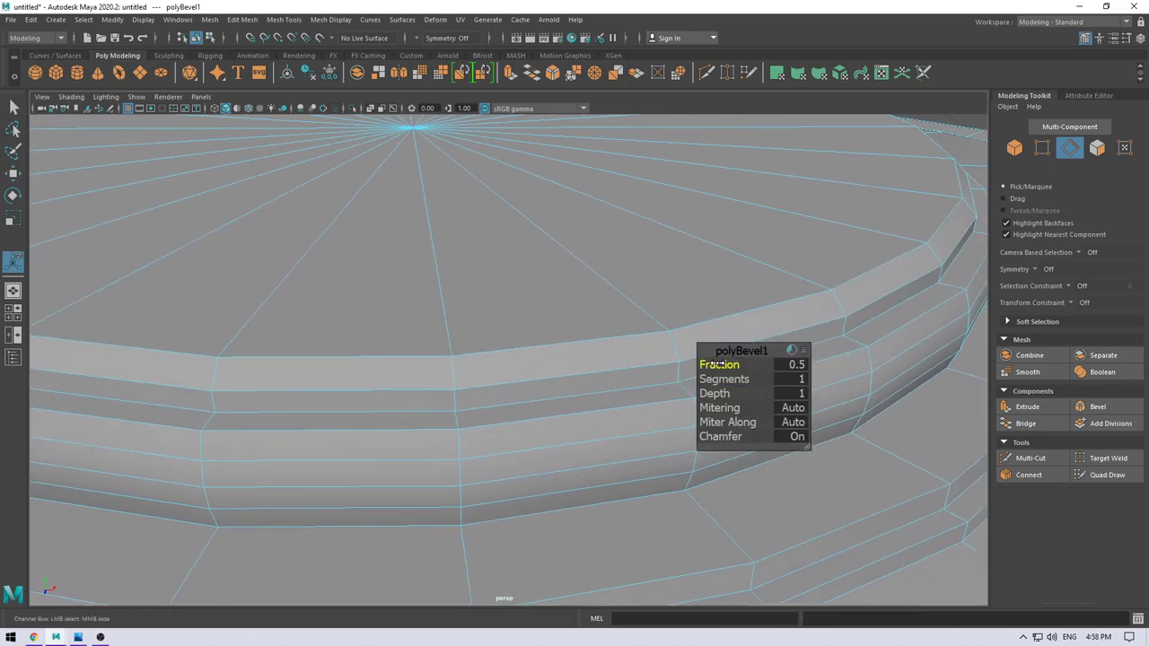
pyautogui.moveTo(719, 365); pyautogui.dragTo(700, 366, button='middle')
pyautogui.moveTo(724, 380); pyautogui.dragTo(761, 389)
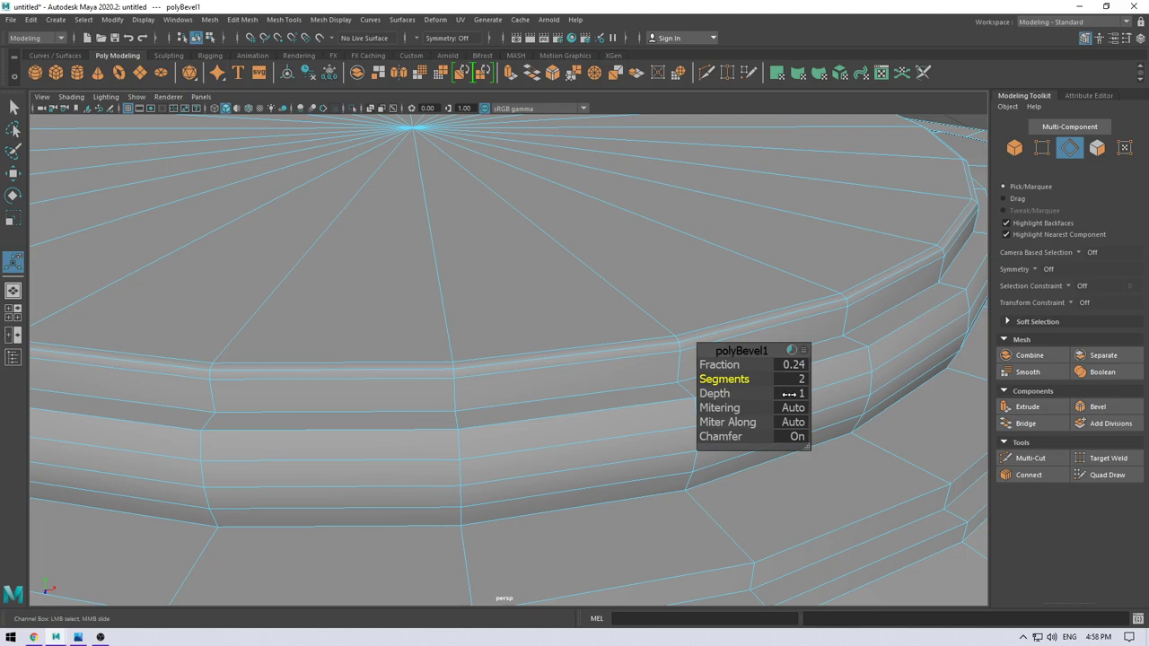
pyautogui.press('w')
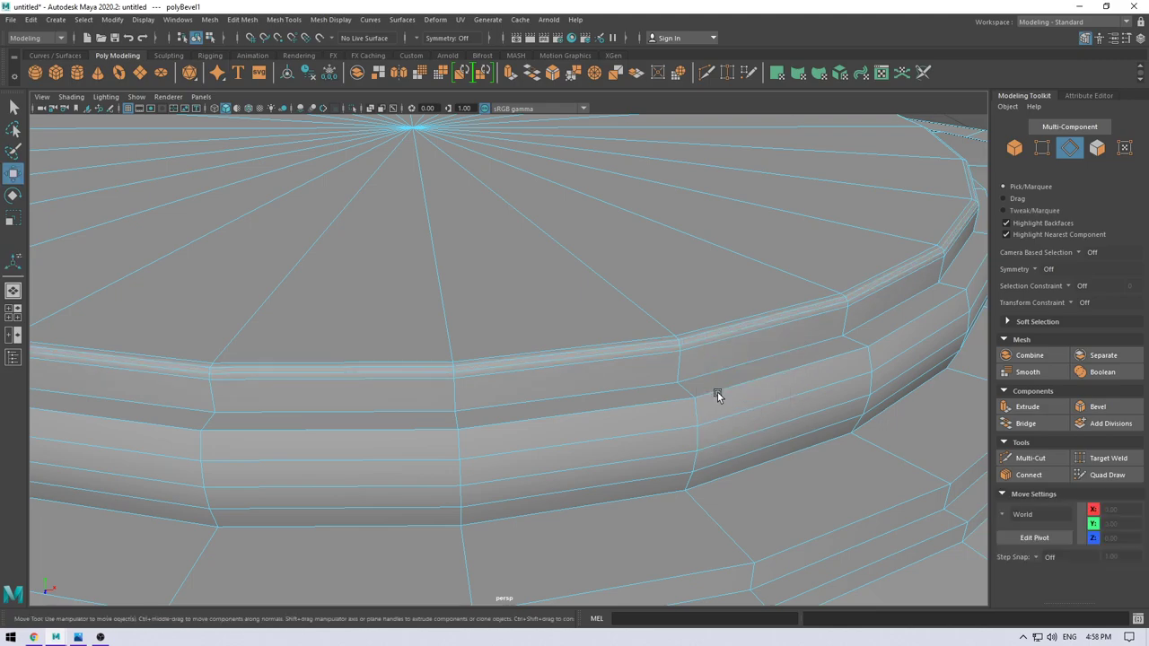
# Step: Bevel the next edge loop down with fraction 0.2 and 2 segments
pyautogui.doubleClick(653, 402)
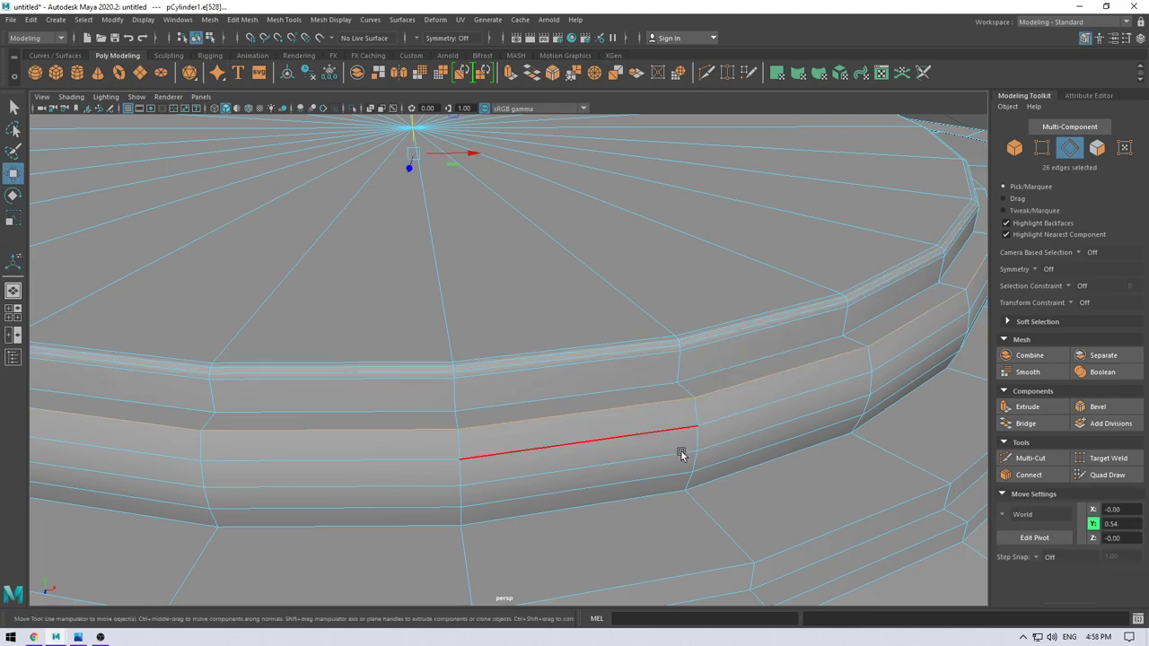
pyautogui.keyDown('alt'); pyautogui.moveTo(682, 455); pyautogui.dragTo(744, 406); pyautogui.keyUp('alt')
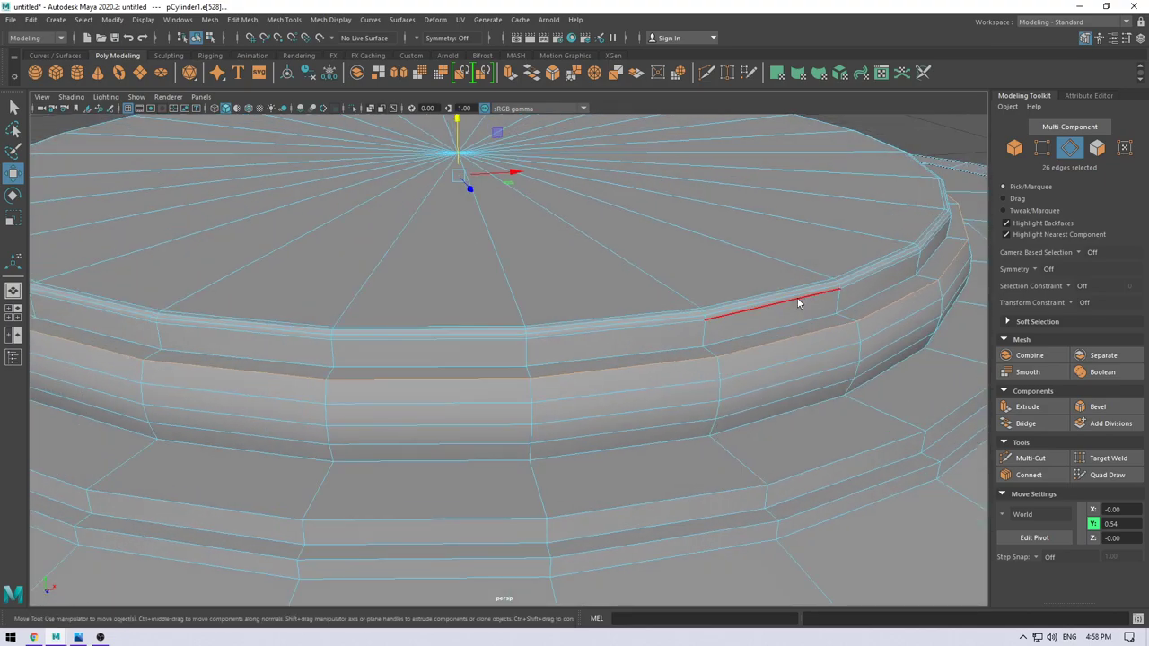
pyautogui.keyDown('shift'); pyautogui.moveTo(798, 297); pyautogui.dragTo(840, 304, button='right'); pyautogui.keyUp('shift')
pyautogui.moveTo(723, 364); pyautogui.dragTo(714, 365)
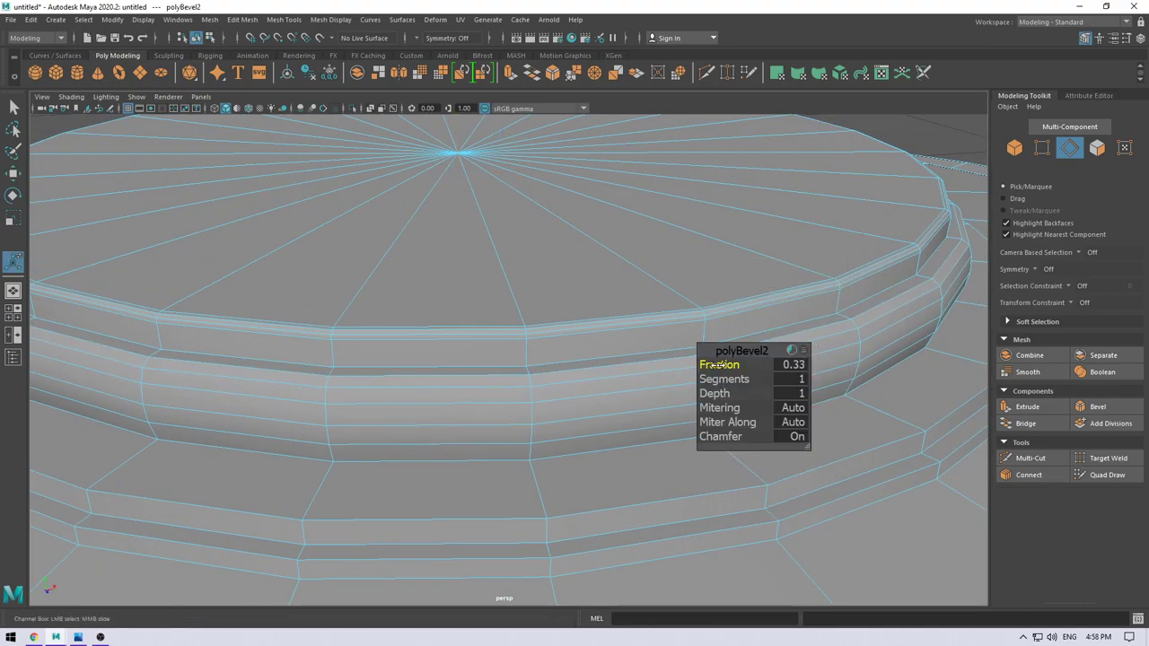
pyautogui.click(793, 365)
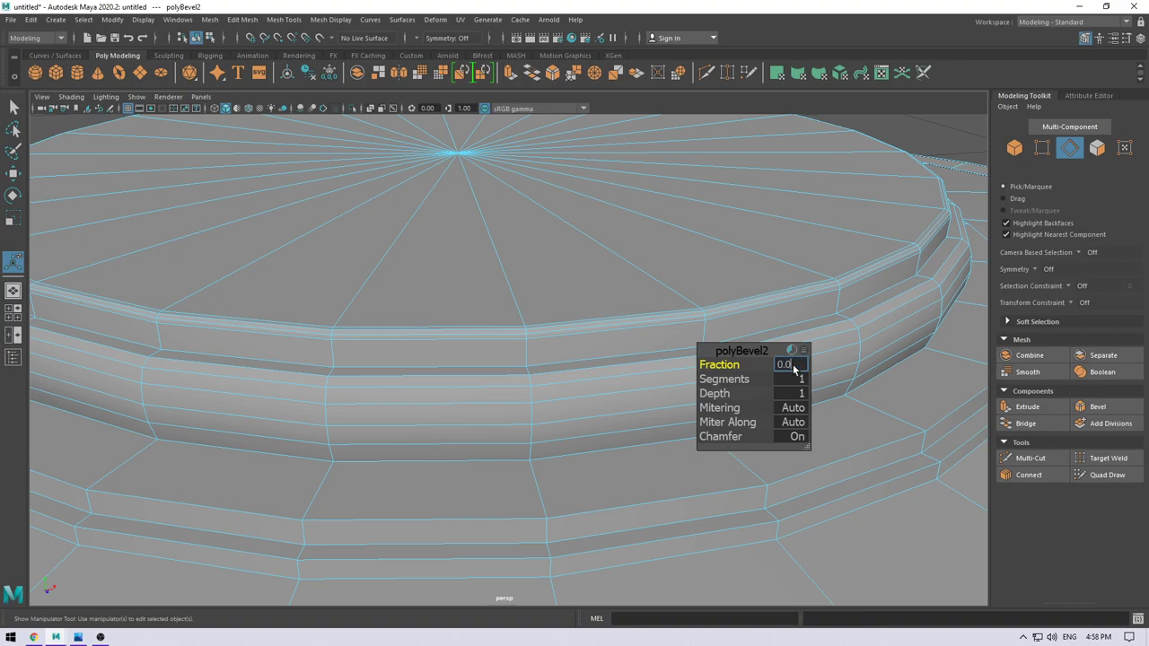
pyautogui.write('3')
pyautogui.press('Return')
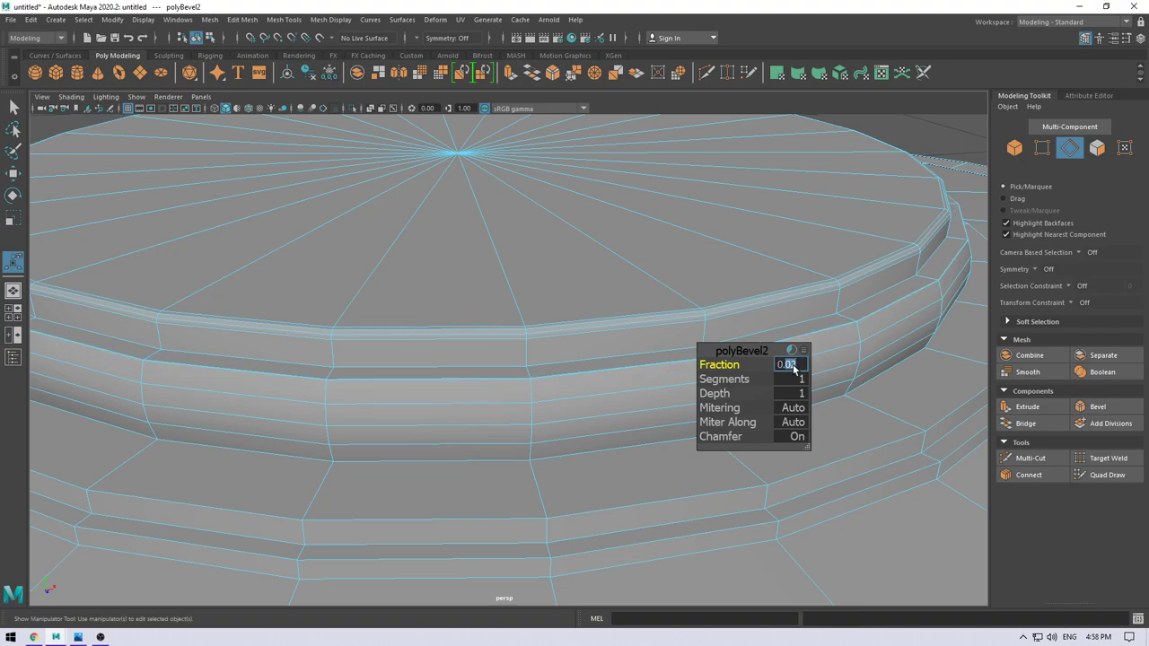
pyautogui.write('.2')
pyautogui.press('Return')
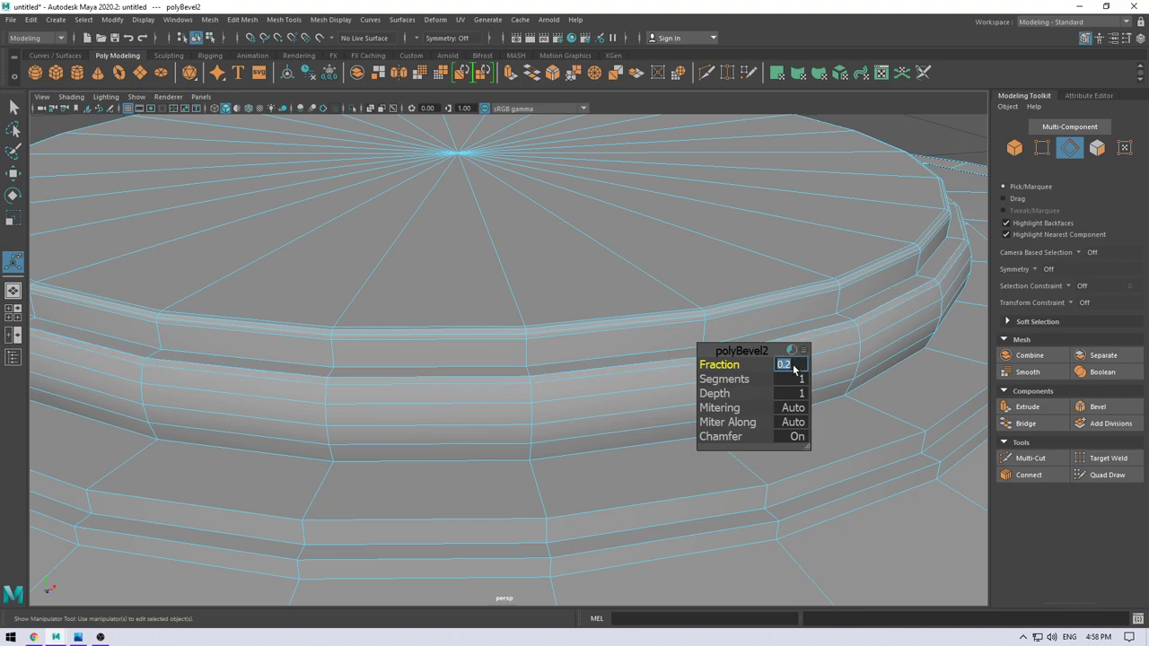
pyautogui.press('Tab')
pyautogui.write('2')
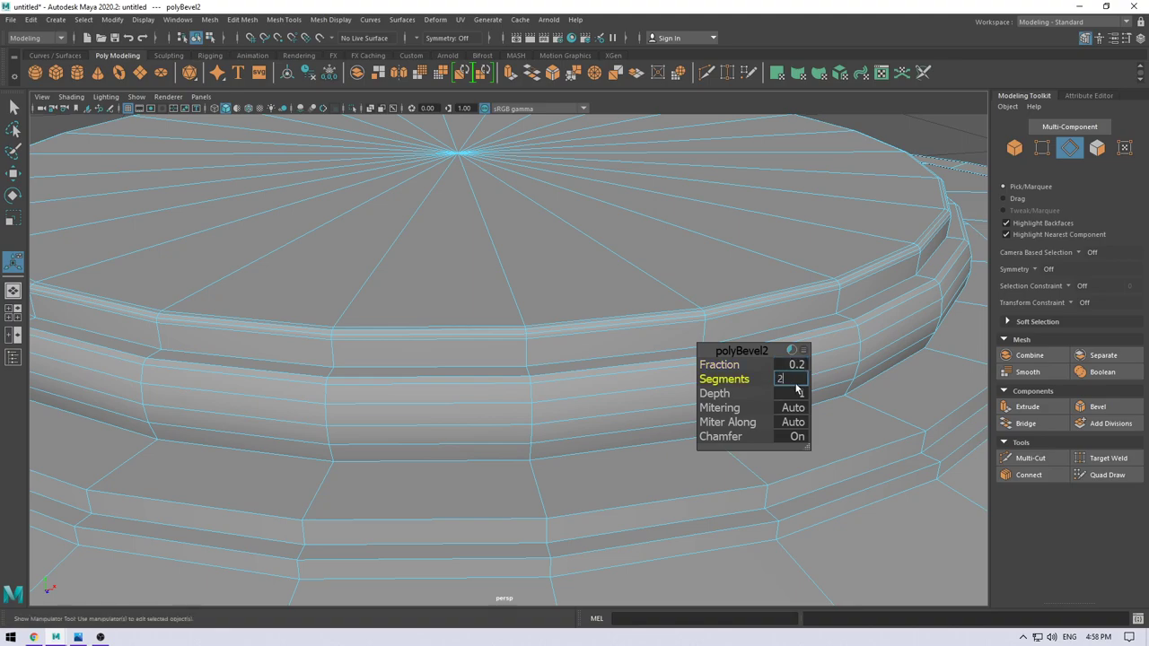
pyautogui.press('Return')
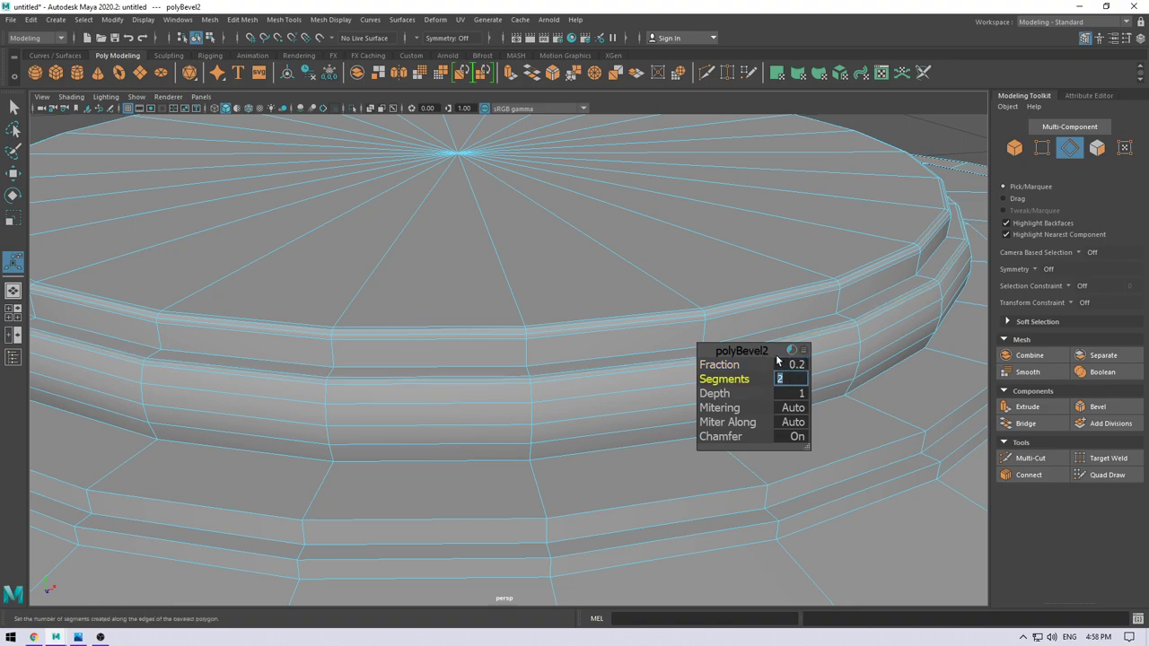
# Step: Select the edge loops around the cylinder's lower step
pyautogui.press('w')
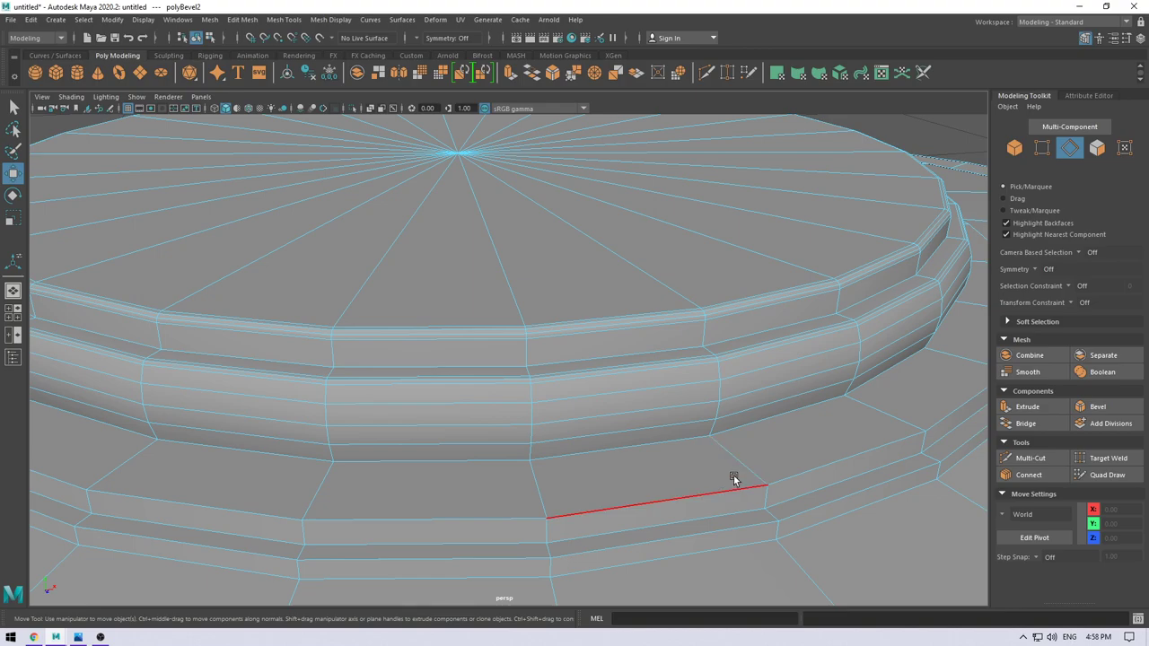
pyautogui.moveTo(734, 475)
pyautogui.keyDown('alt'); pyautogui.mouseDown()
pyautogui.moveTo(684, 347)
pyautogui.moveTo(690, 353)
pyautogui.mouseUp(); pyautogui.keyUp('alt')
pyautogui.click(705, 340)
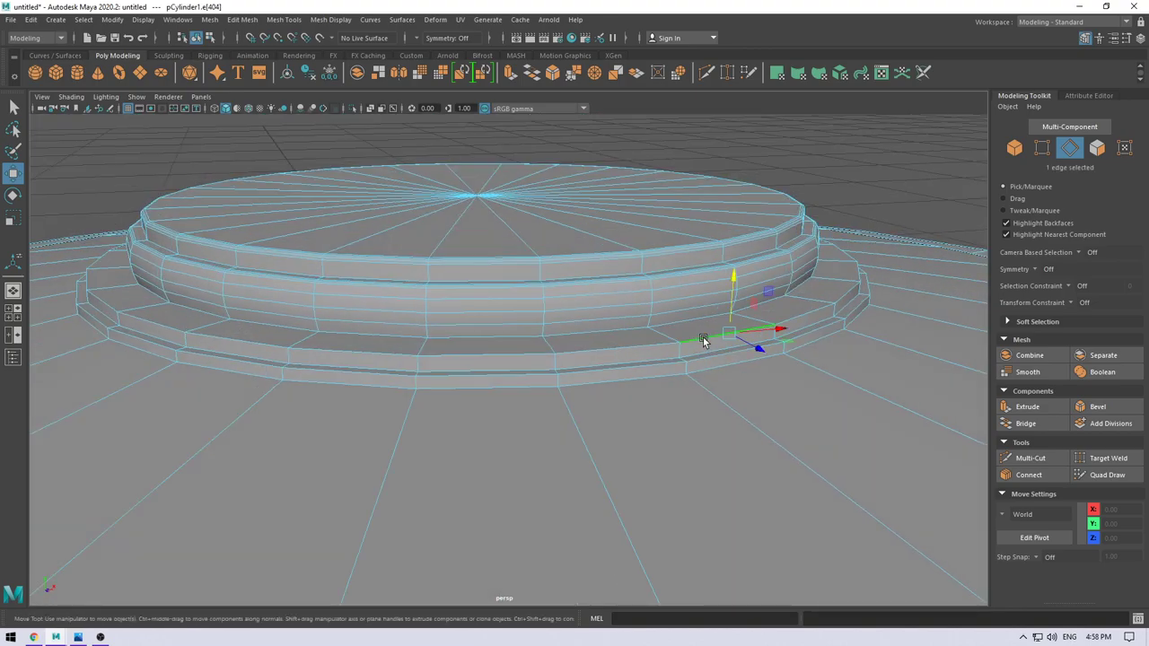
pyautogui.doubleClick(664, 338)
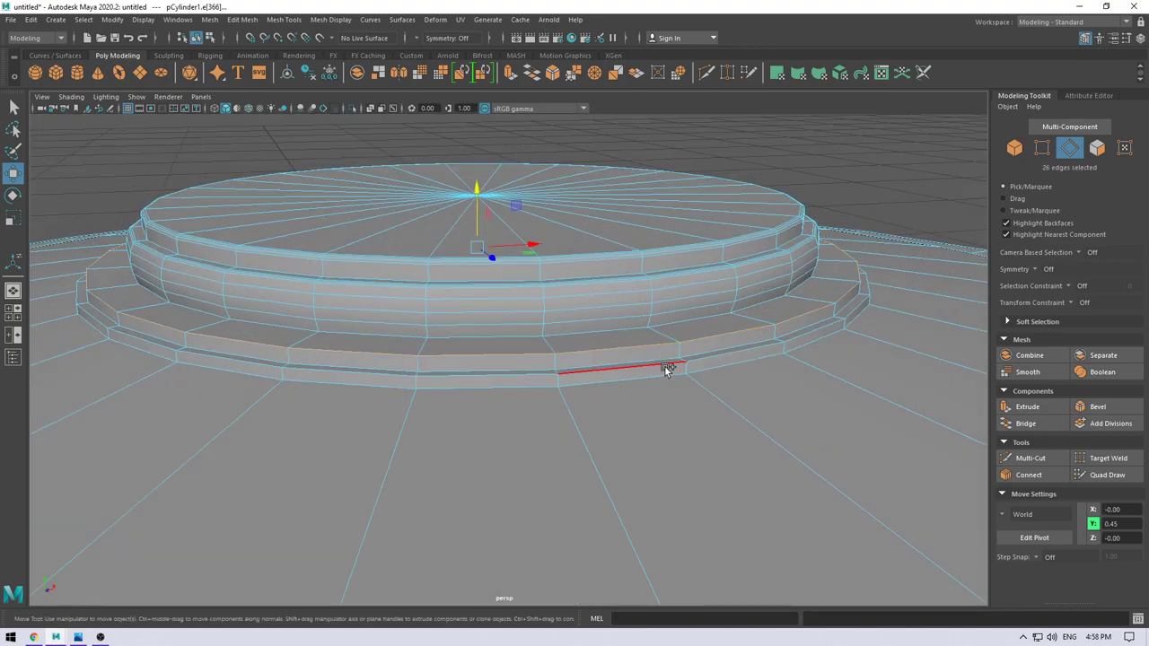
pyautogui.keyDown('shift'); pyautogui.click(668, 370); pyautogui.keyUp('shift')
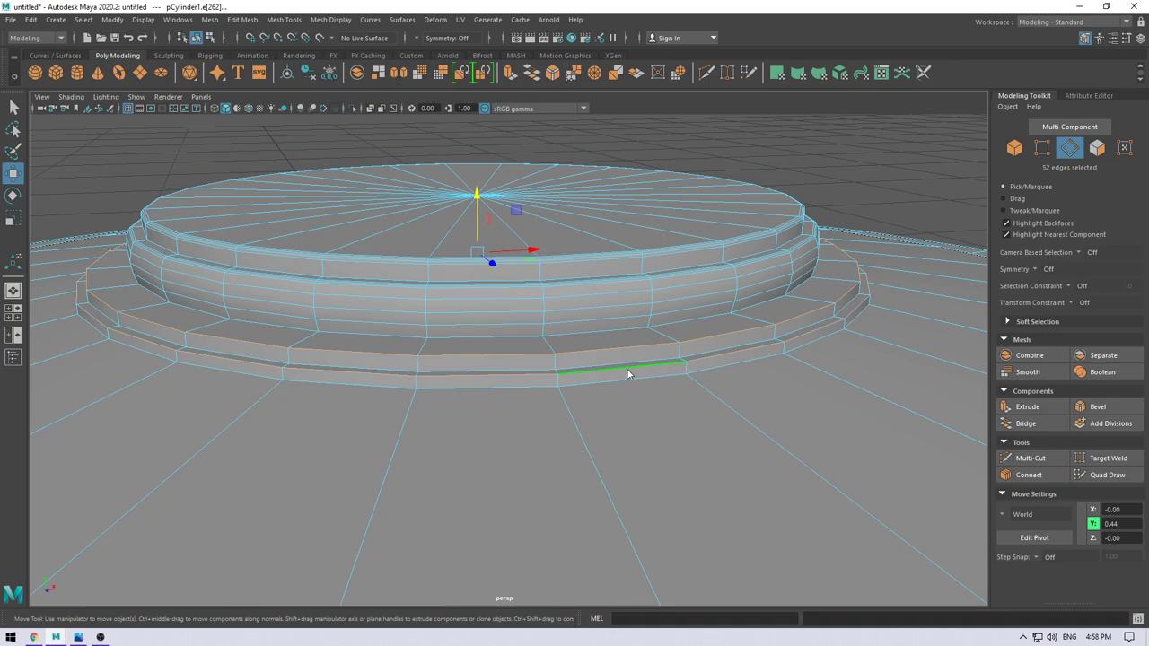
# Step: Bevel the selected lower-step loops with fraction 0.2 and 2 segments
pyautogui.keyDown('shift'); pyautogui.moveTo(628, 374); pyautogui.dragTo(688, 371, button='right'); pyautogui.keyUp('shift')
pyautogui.scroll(4, 672, 379)
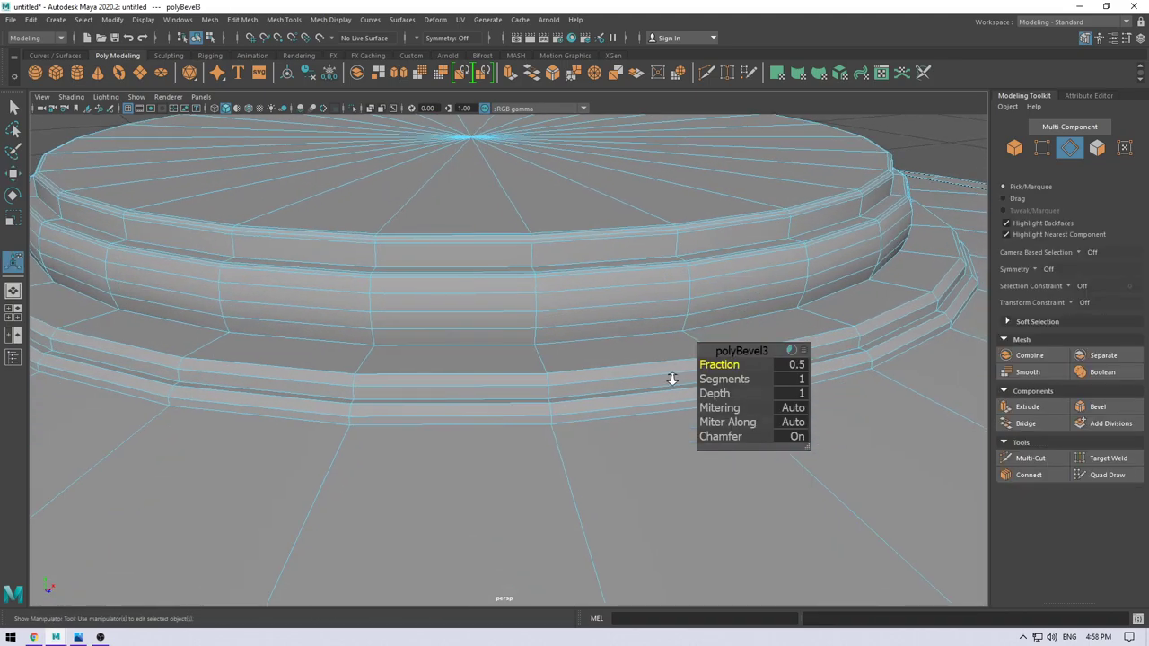
pyautogui.scroll(3, 672, 379)
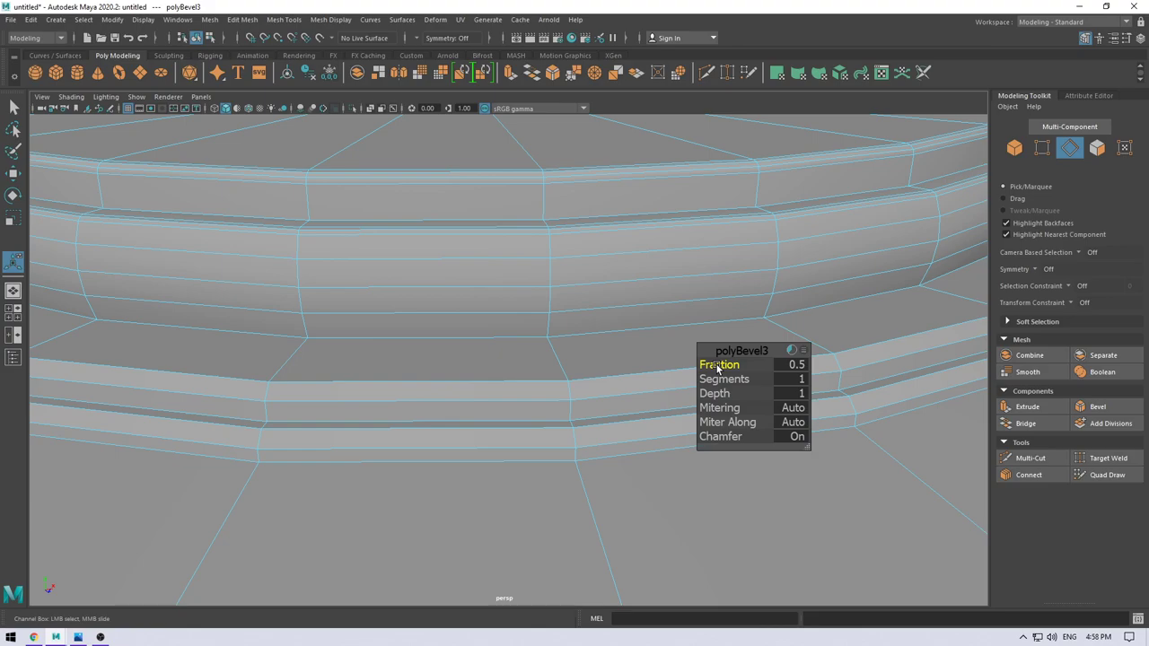
pyautogui.moveTo(718, 369)
pyautogui.mouseDown()
pyautogui.moveTo(706, 366)
pyautogui.moveTo(768, 382)
pyautogui.mouseUp()
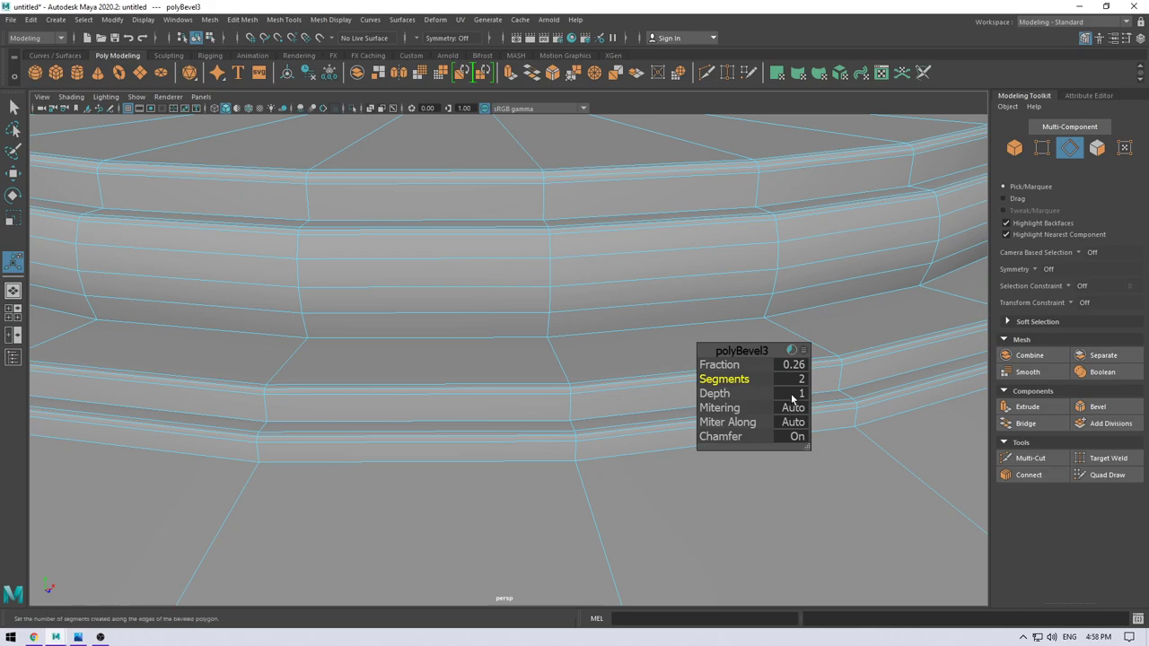
pyautogui.click(795, 365)
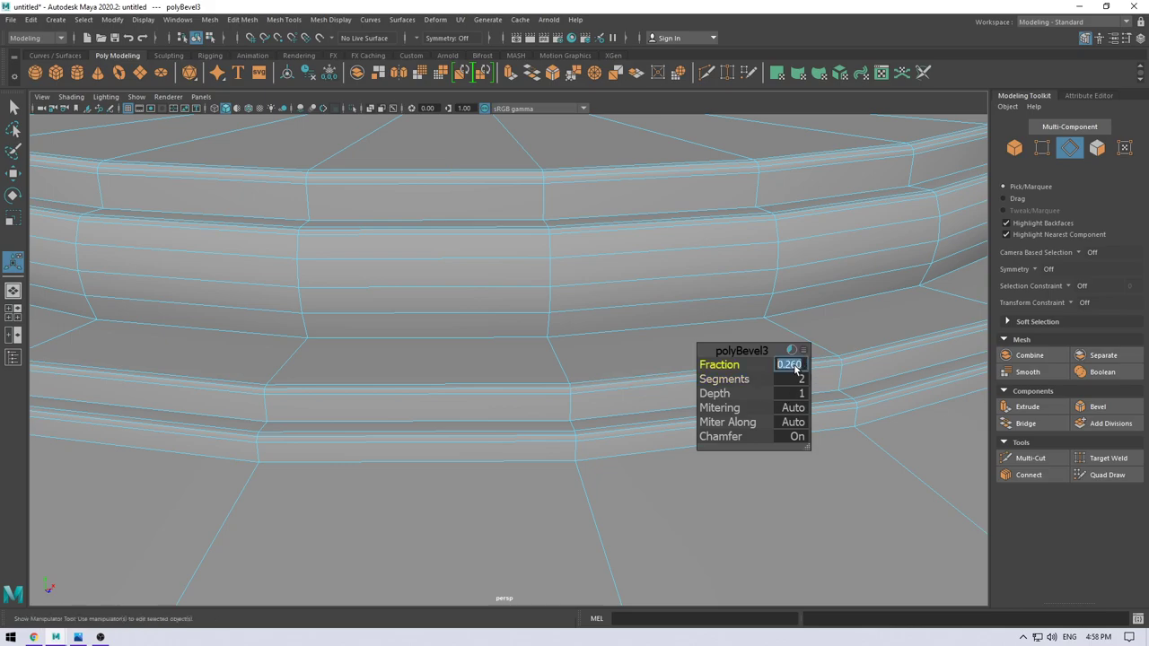
pyautogui.press('Return')
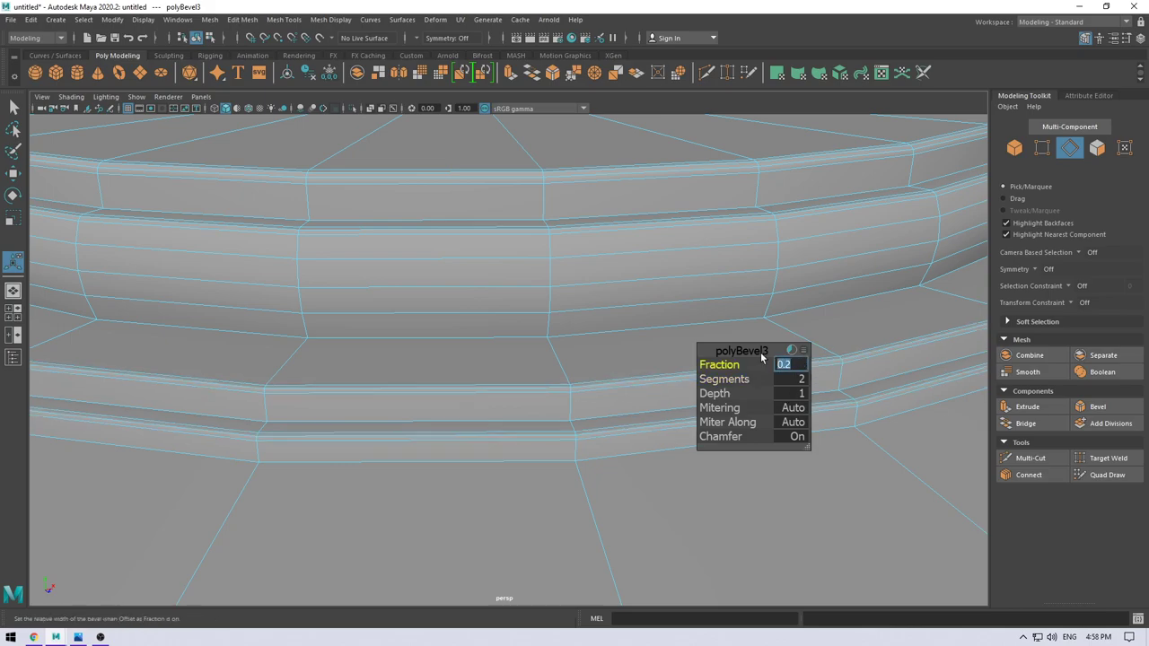
pyautogui.press('w')
pyautogui.scroll(-5, 657, 395)
pyautogui.scroll(10, 645, 387)
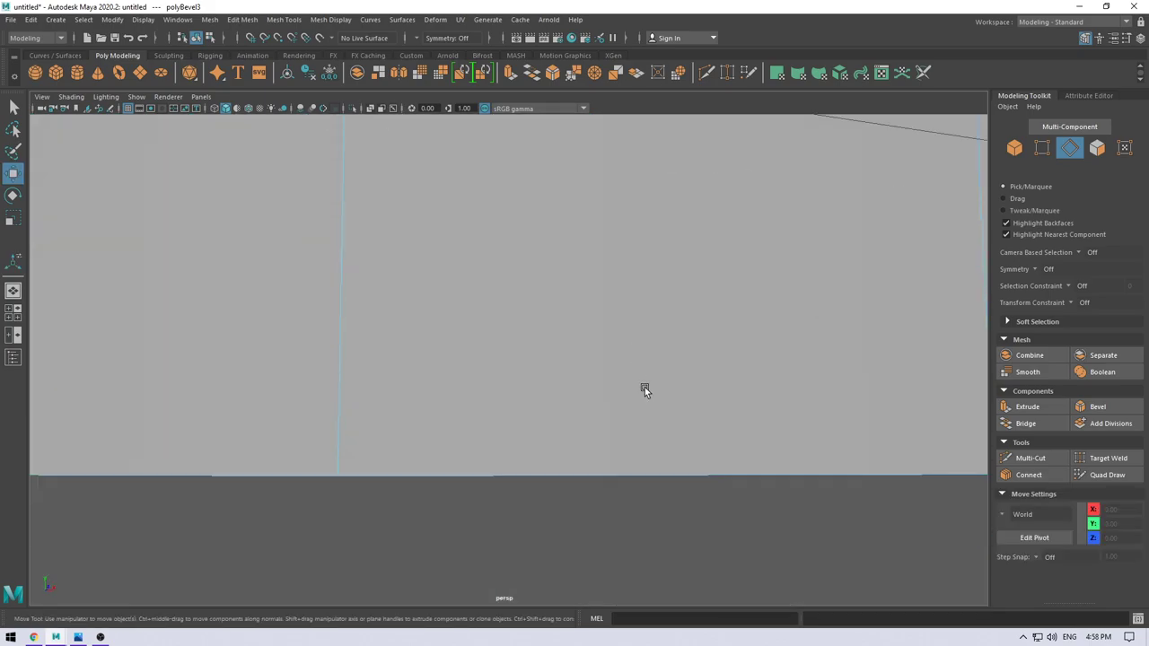
pyautogui.scroll(-5, 645, 387)
pyautogui.scroll(-1, 647, 289)
pyautogui.scroll(1, 634, 378)
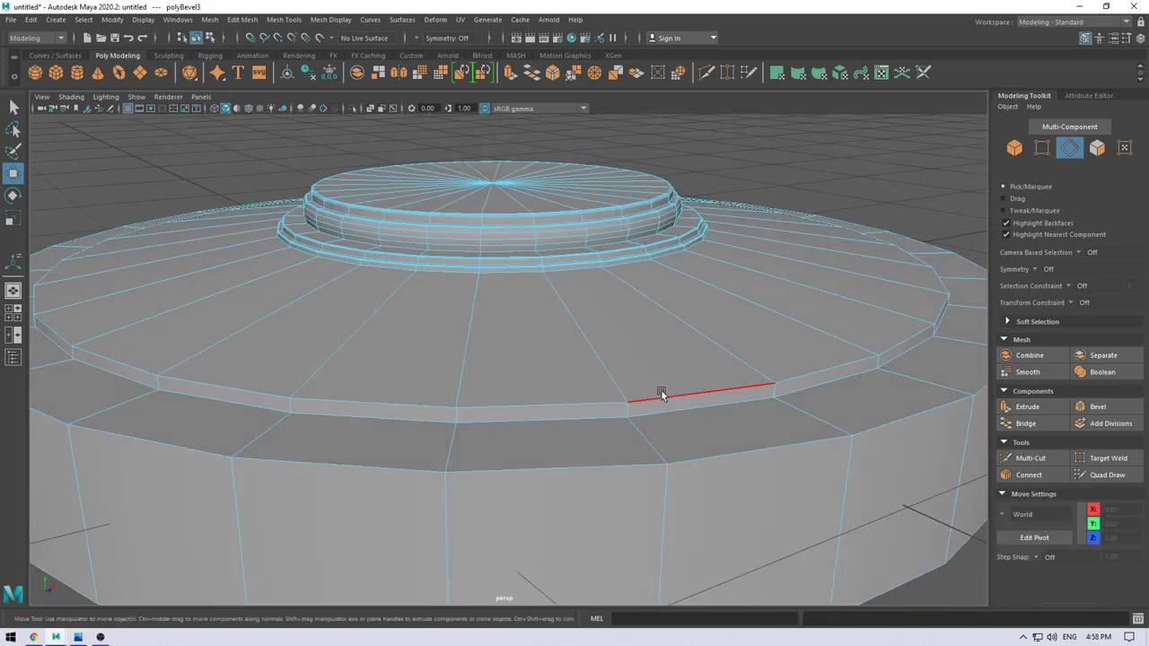
# Step: Bevel the inner rim edge loop with fraction 0.2 and 2 segments
pyautogui.doubleClick(661, 390)
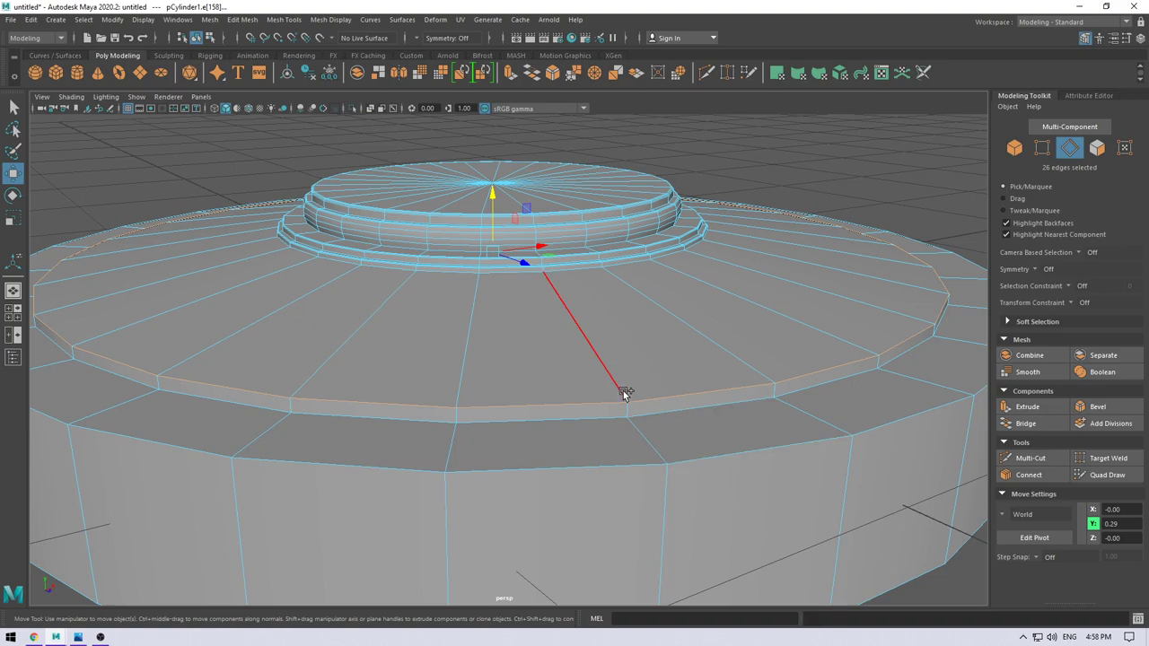
pyautogui.keyDown('shift'); pyautogui.moveTo(625, 395); pyautogui.dragTo(682, 390, button='right'); pyautogui.keyUp('shift')
pyautogui.scroll(2, 719, 364)
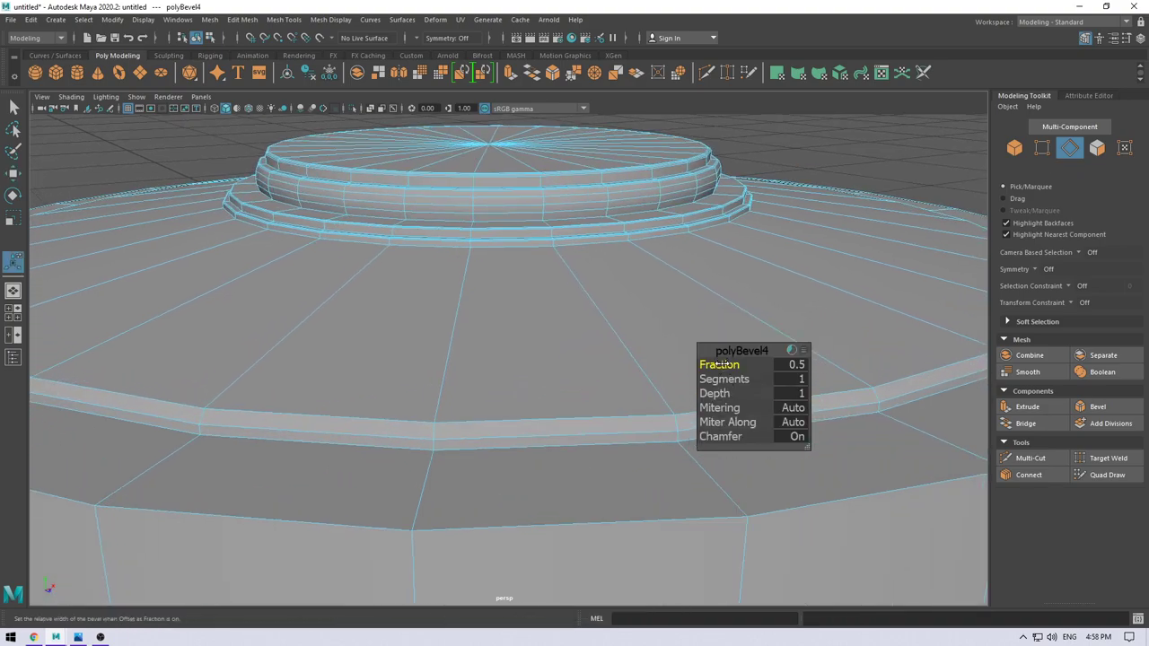
pyautogui.moveTo(724, 363)
pyautogui.mouseDown()
pyautogui.moveTo(692, 365)
pyautogui.moveTo(779, 378)
pyautogui.mouseUp()
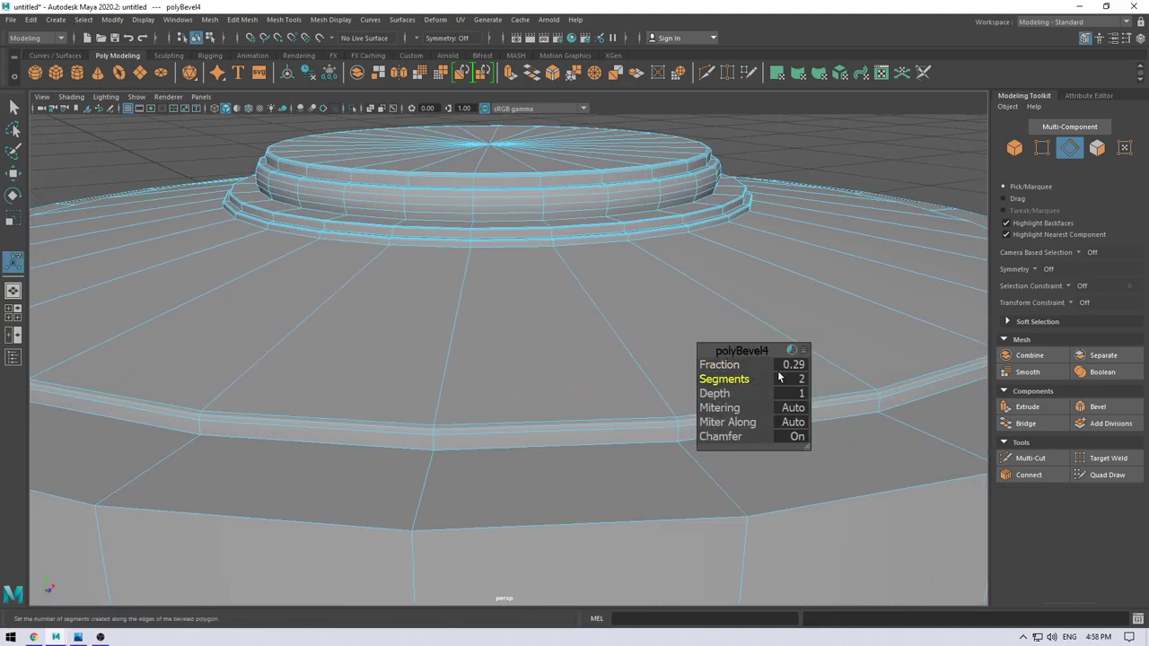
pyautogui.click(790, 364)
pyautogui.write('0.2')
pyautogui.press('Return')
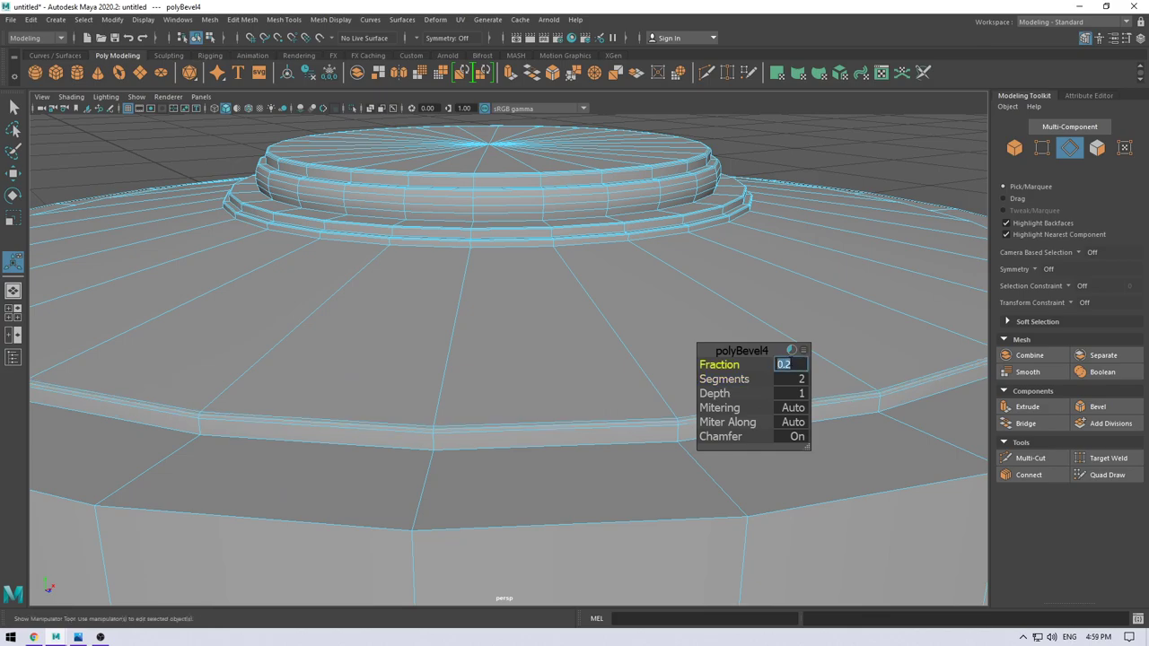
pyautogui.press('w')
# Step: Give the base's outer top edge loop a very narrow 2-segment bevel (about 0.08)
pyautogui.keyDown('alt'); pyautogui.moveTo(707, 401); pyautogui.dragTo(664, 437); pyautogui.keyUp('alt')
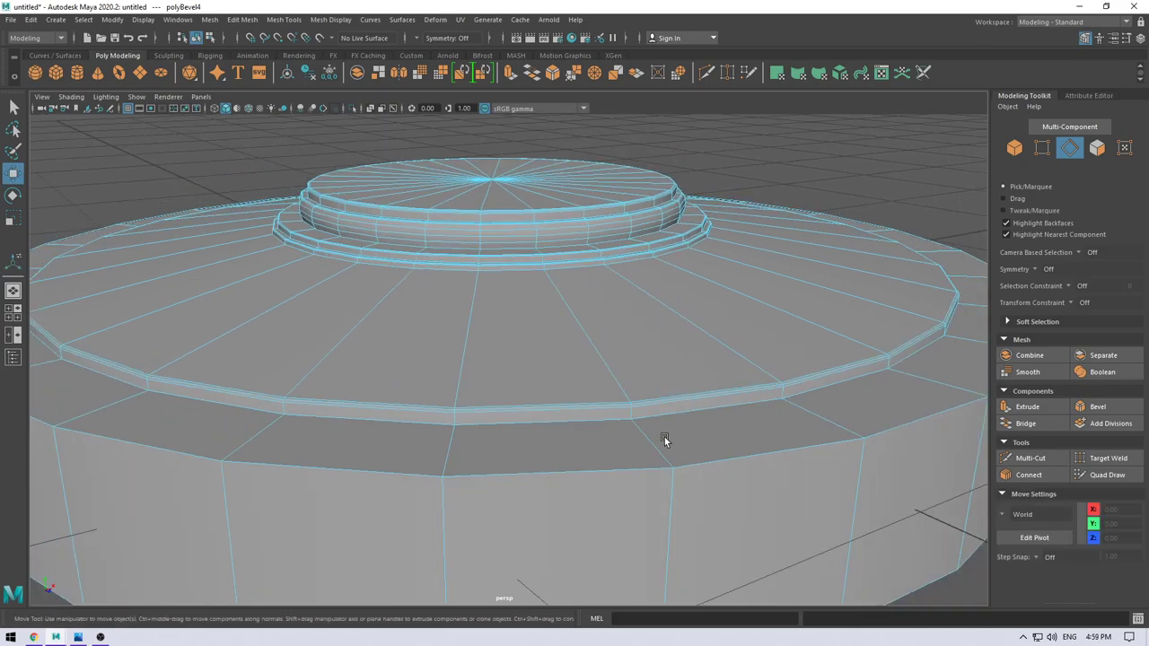
pyautogui.click(619, 475)
pyautogui.doubleClick(619, 475)
pyautogui.keyDown('shift'); pyautogui.moveTo(627, 478); pyautogui.dragTo(672, 418, button='right'); pyautogui.keyUp('shift')
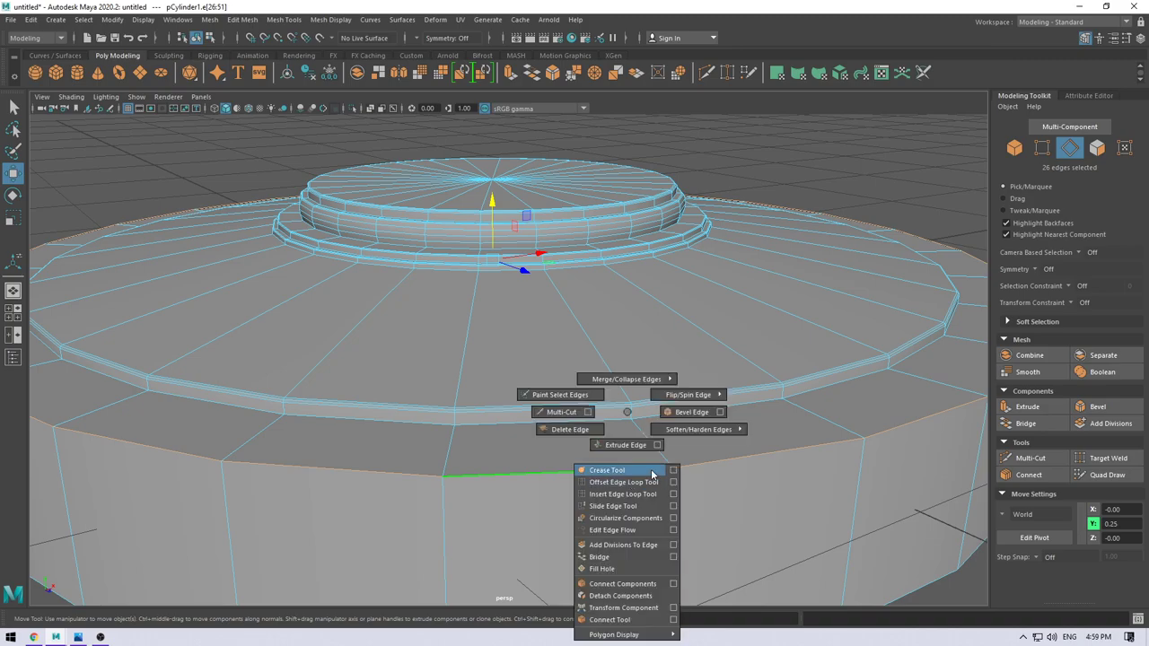
pyautogui.click(672, 417)
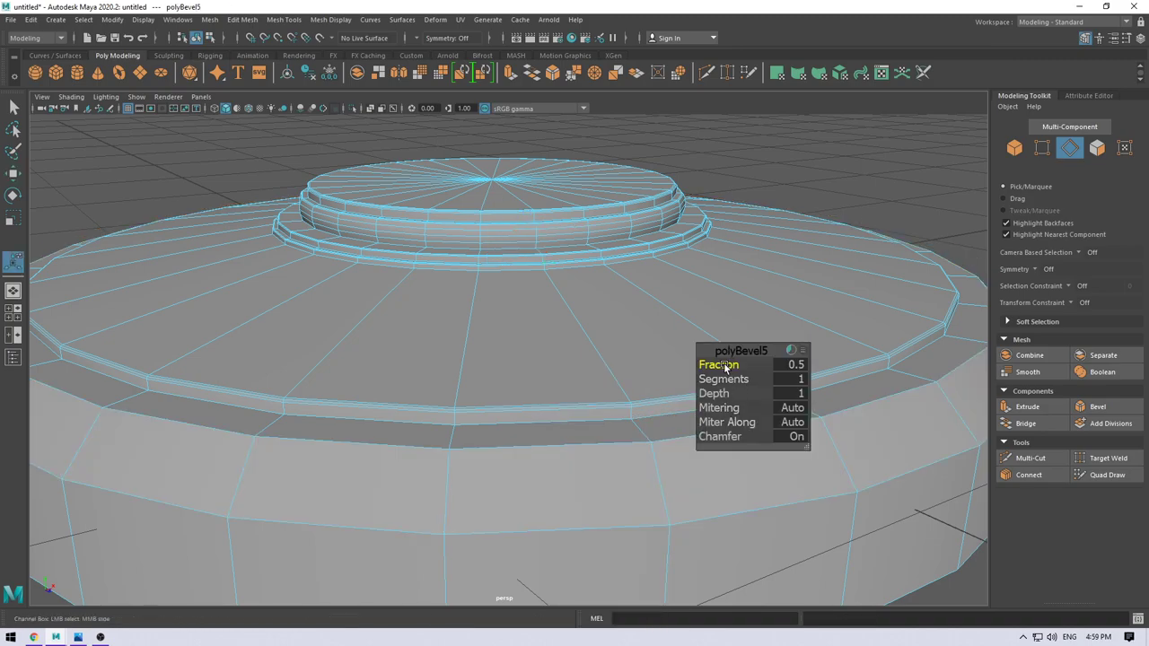
pyautogui.moveTo(703, 370); pyautogui.dragTo(729, 379)
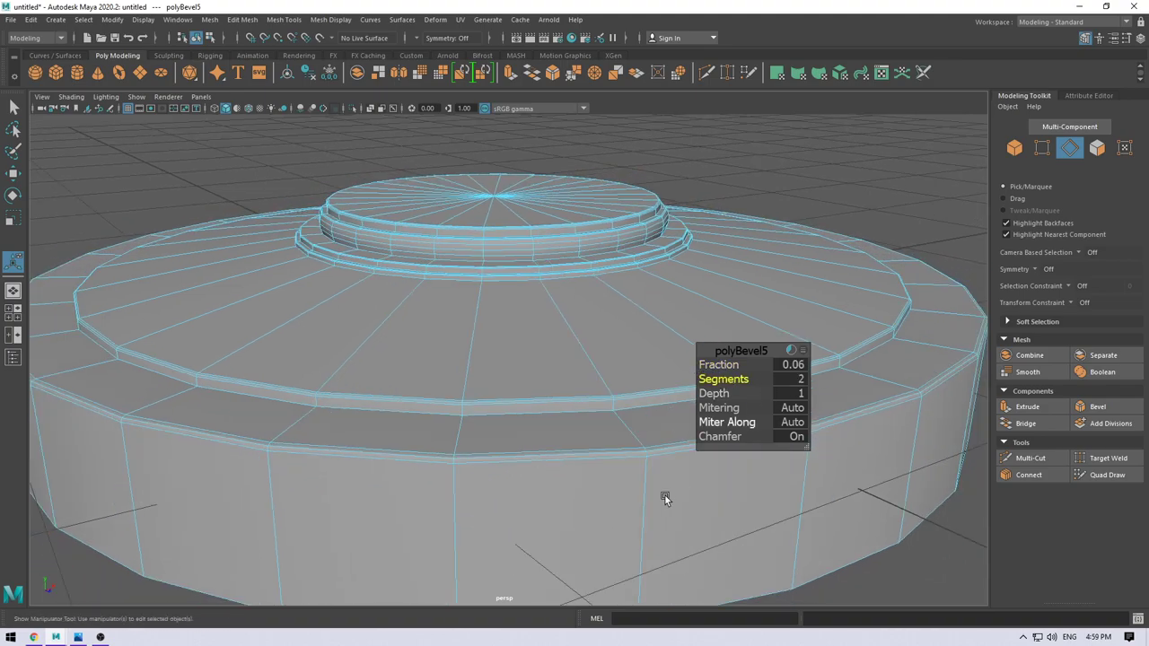
pyautogui.keyDown('alt'); pyautogui.moveTo(664, 495); pyautogui.dragTo(709, 490); pyautogui.keyUp('alt')
pyautogui.moveTo(723, 367); pyautogui.dragTo(726, 364)
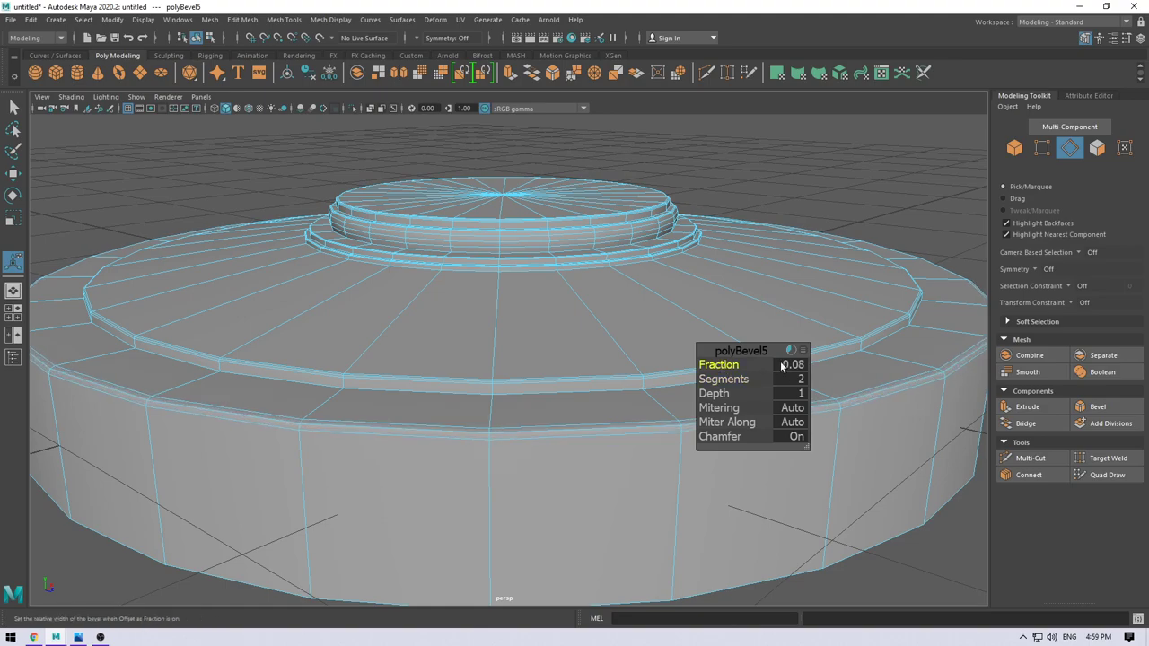
# Step: Insert a new edge loop near the bottom of the cylinder base
pyautogui.press('w')
pyautogui.press('F8')
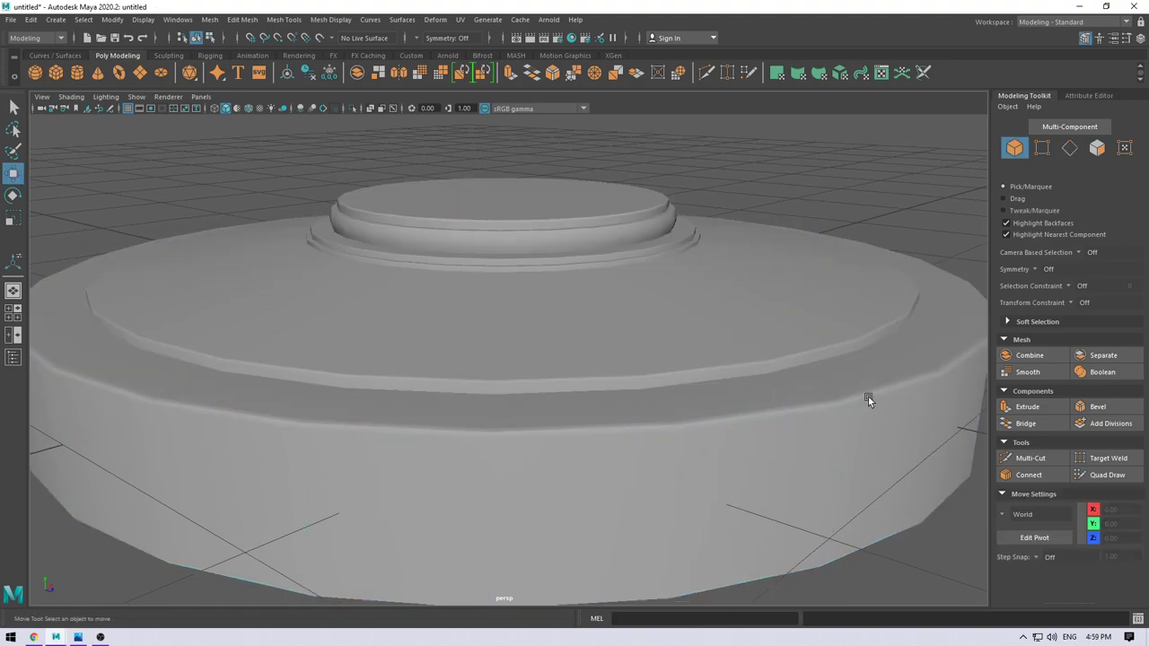
pyautogui.moveTo(867, 397)
pyautogui.keyDown('alt'); pyautogui.mouseDown()
pyautogui.moveTo(830, 326)
pyautogui.moveTo(754, 347)
pyautogui.moveTo(799, 309)
pyautogui.moveTo(814, 337)
pyautogui.moveTo(618, 437)
pyautogui.moveTo(641, 392)
pyautogui.mouseUp(); pyautogui.keyUp('alt')
pyautogui.click(628, 380)
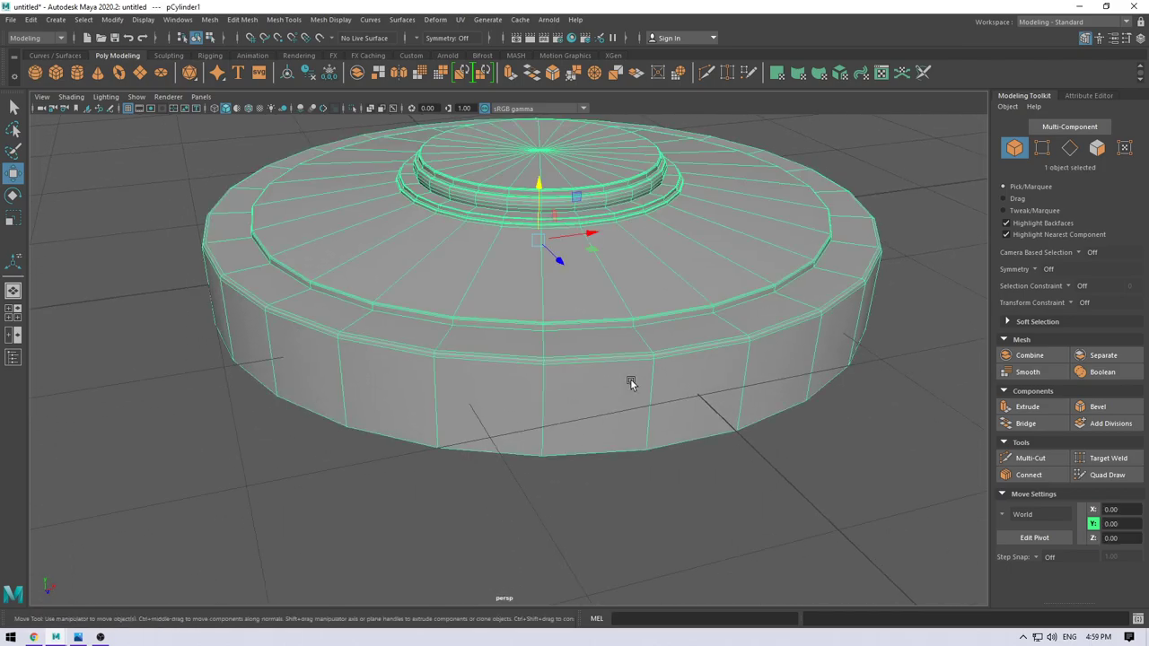
pyautogui.keyDown('alt'); pyautogui.moveTo(628, 379); pyautogui.dragTo(650, 343, button='right'); pyautogui.keyUp('alt')
pyautogui.click(682, 259)
pyautogui.moveTo(682, 260)
pyautogui.keyDown('alt'); pyautogui.mouseDown(button='right')
pyautogui.moveTo(690, 356)
pyautogui.moveTo(582, 326)
pyautogui.moveTo(651, 368)
pyautogui.moveTo(712, 499)
pyautogui.moveTo(706, 377)
pyautogui.moveTo(587, 406)
pyautogui.mouseUp(button='right'); pyautogui.keyUp('alt')
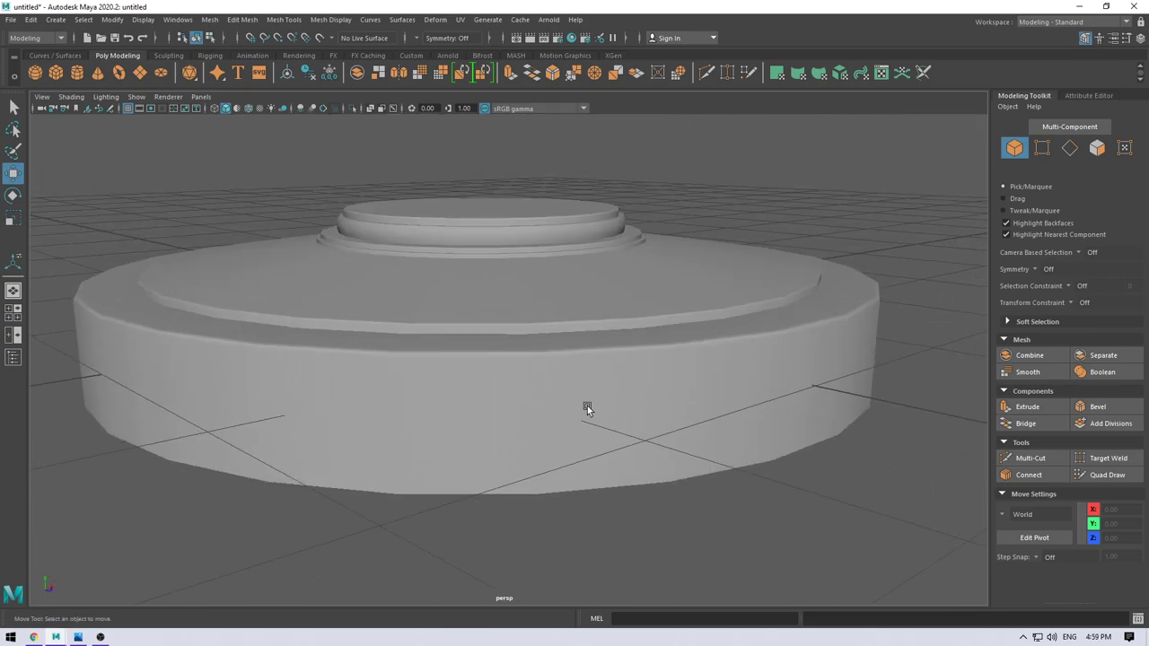
pyautogui.click(590, 414)
pyautogui.keyDown('alt'); pyautogui.moveTo(594, 436); pyautogui.dragTo(604, 410); pyautogui.keyUp('alt')
pyautogui.keyDown('shift'); pyautogui.moveTo(459, 261); pyautogui.dragTo(421, 250, button='right'); pyautogui.keyUp('shift')
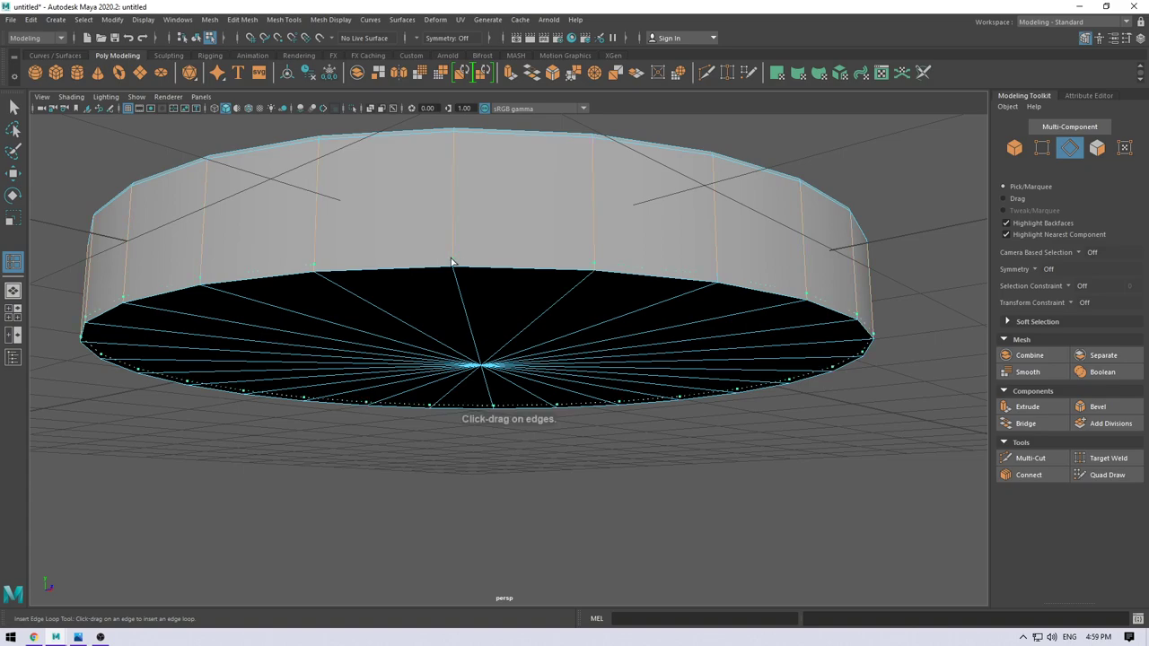
pyautogui.click(451, 261)
pyautogui.moveTo(468, 297)
pyautogui.keyDown('alt'); pyautogui.mouseDown()
pyautogui.moveTo(510, 323)
pyautogui.moveTo(470, 298)
pyautogui.mouseUp(); pyautogui.keyUp('alt')
pyautogui.press('w')
pyautogui.scroll(3, 503, 383)
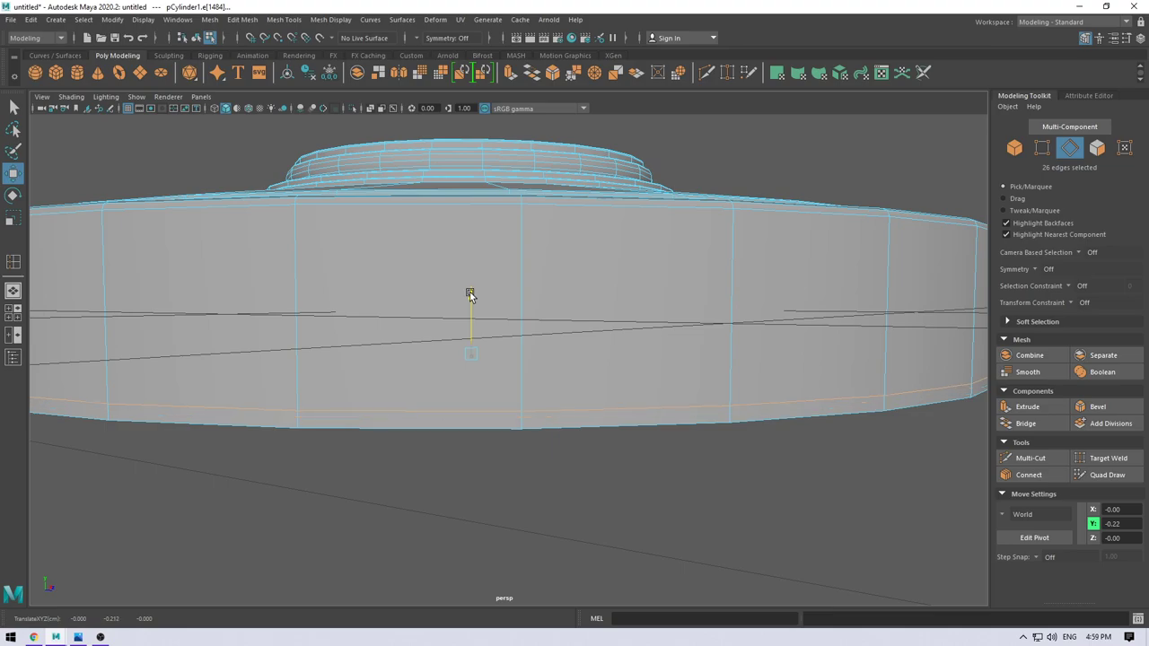
# Step: Extrude the 26-face bottom face ring with thickness 0.015
pyautogui.moveTo(470, 300); pyautogui.dragTo(469, 336, button='right')
pyautogui.click(436, 424)
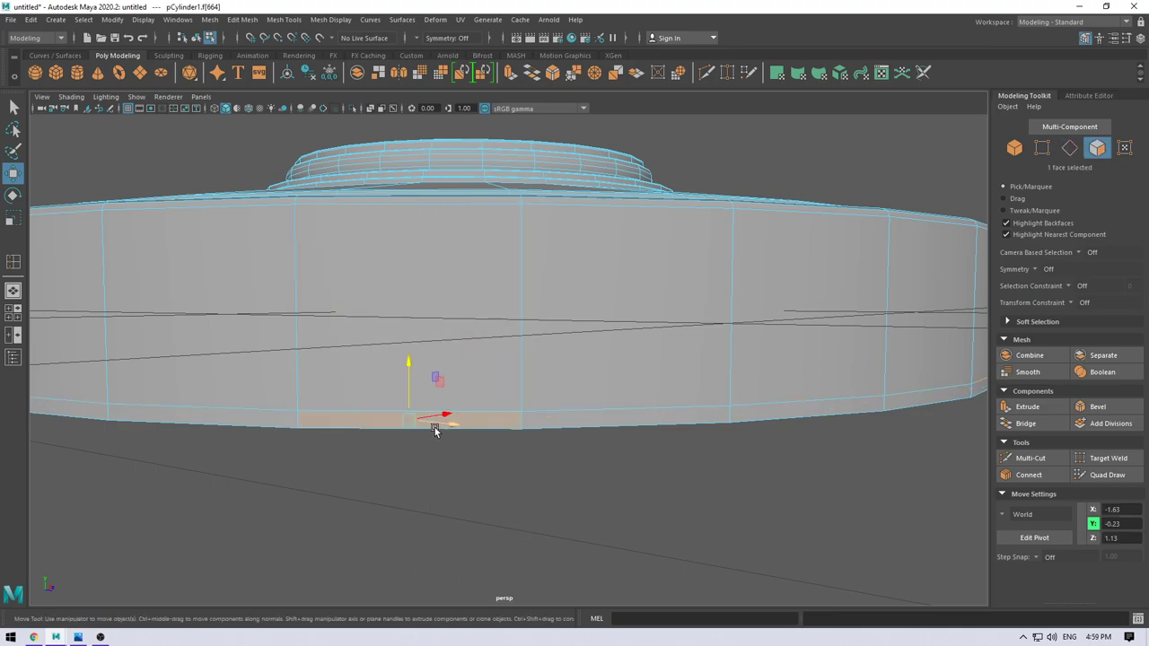
pyautogui.doubleClick(559, 428)
pyautogui.hotkey('ctrl', 'e')
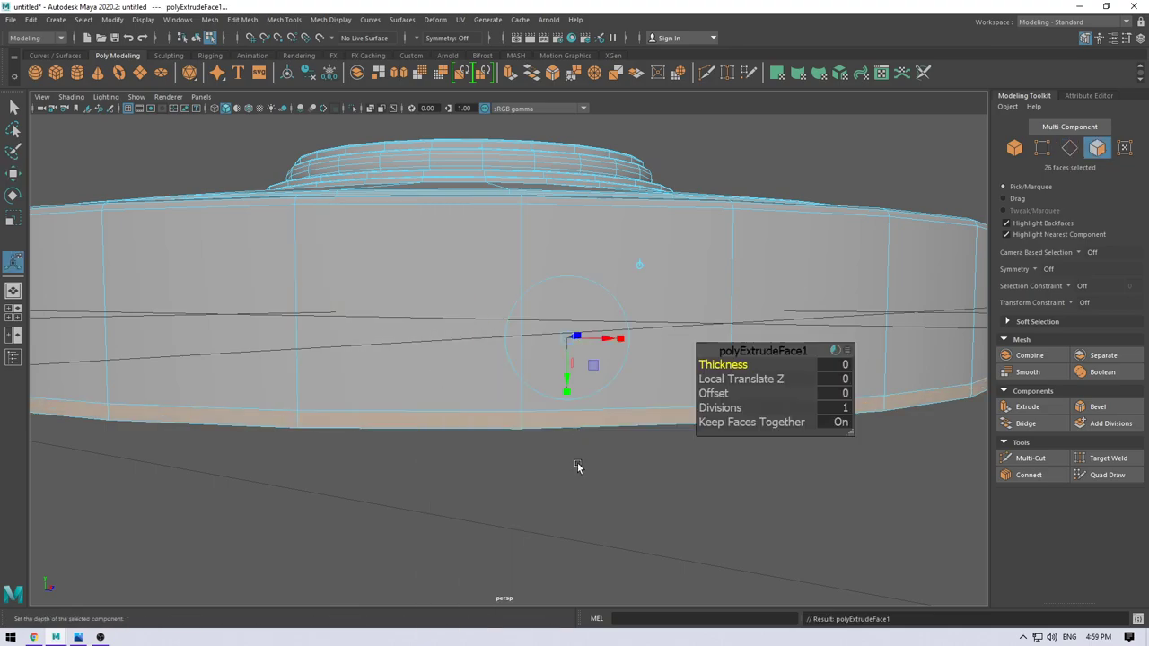
pyautogui.moveTo(579, 466)
pyautogui.keyDown('alt'); pyautogui.mouseDown()
pyautogui.moveTo(565, 454)
pyautogui.moveTo(556, 261)
pyautogui.moveTo(577, 311)
pyautogui.moveTo(625, 354)
pyautogui.mouseUp(); pyautogui.keyUp('alt')
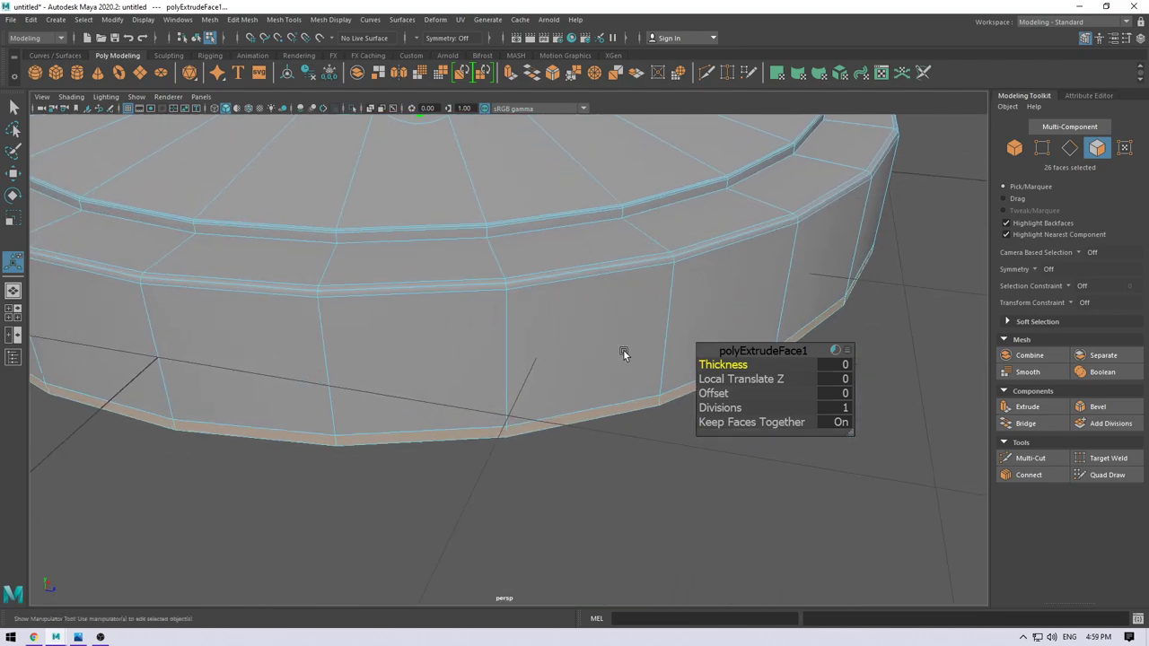
pyautogui.moveTo(790, 351)
pyautogui.mouseDown()
pyautogui.moveTo(833, 394)
pyautogui.moveTo(920, 385)
pyautogui.mouseUp()
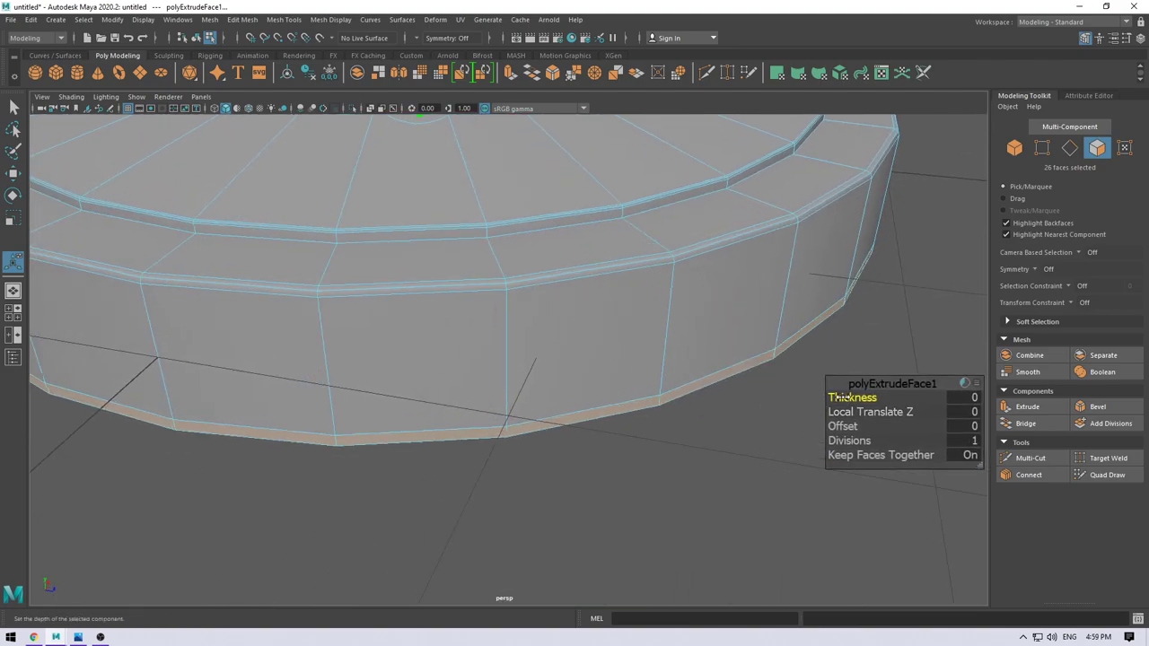
pyautogui.moveTo(853, 397); pyautogui.dragTo(855, 397)
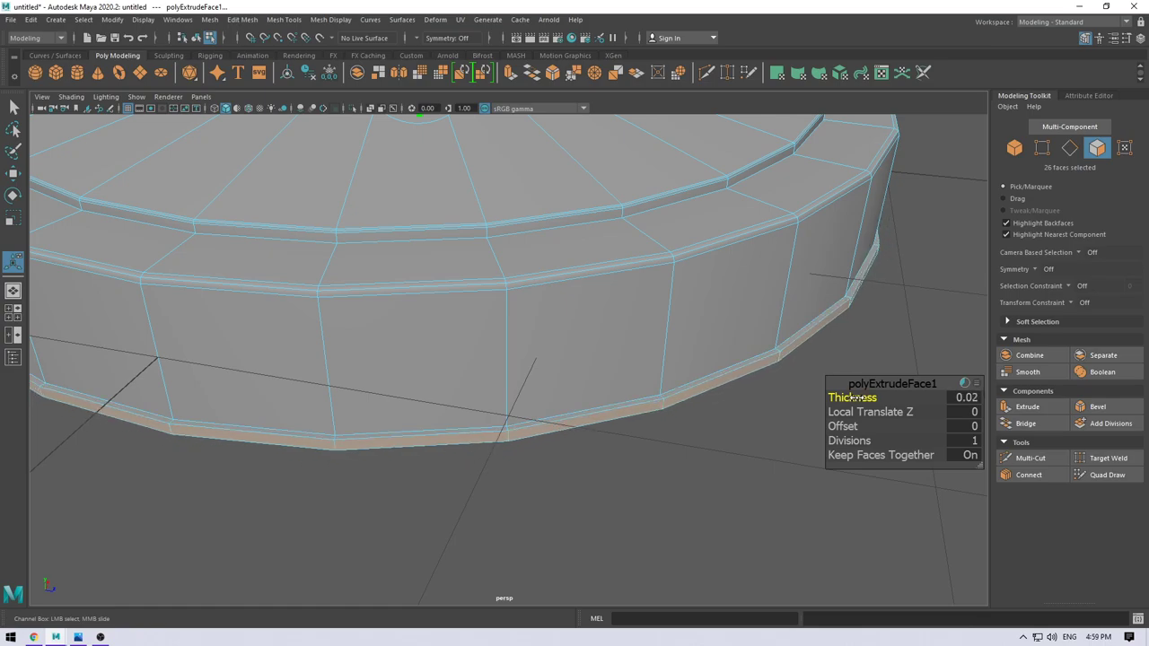
pyautogui.click(963, 398)
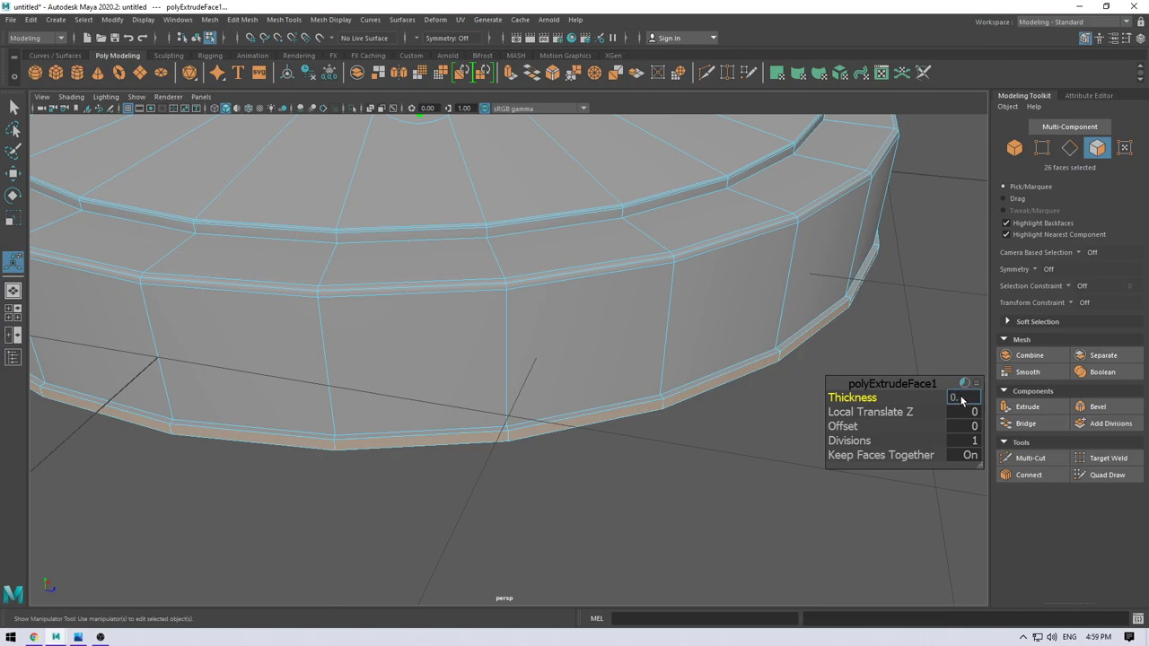
pyautogui.write('015')
pyautogui.press('Return')
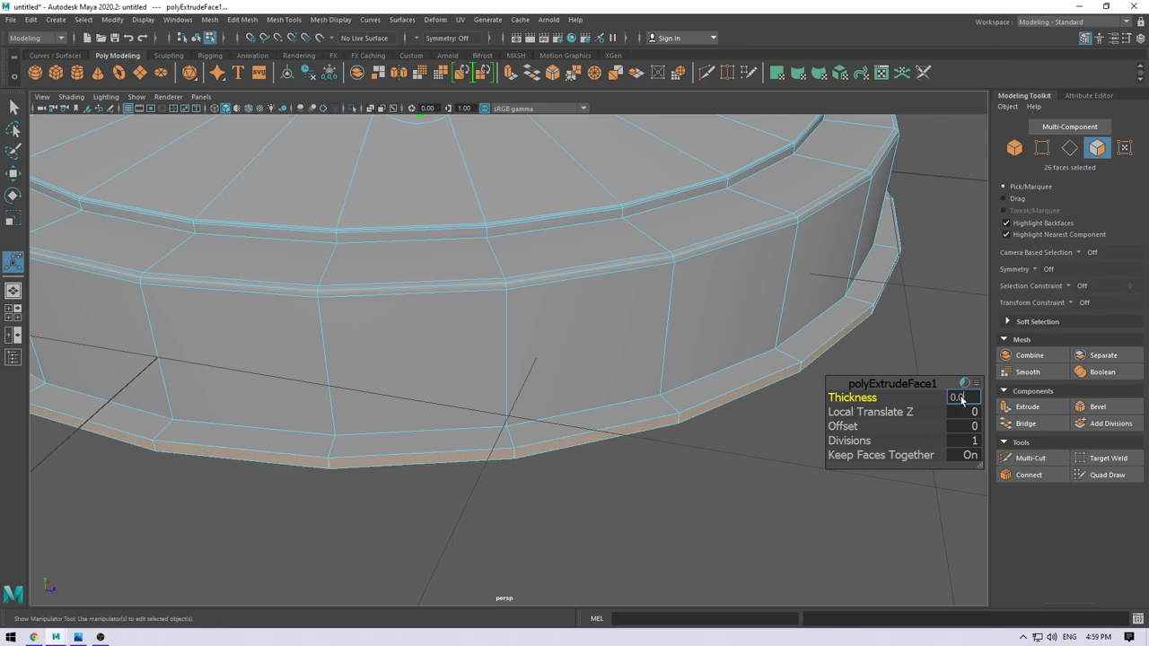
pyautogui.press('Return')
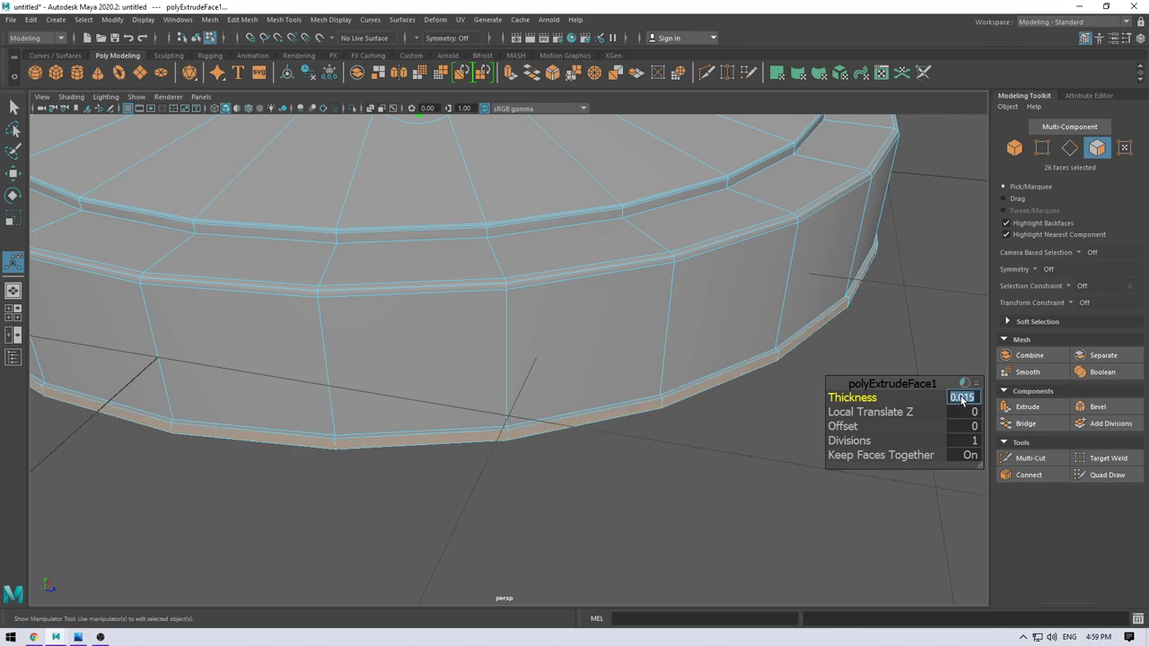
pyautogui.press('w')
pyautogui.click(655, 351)
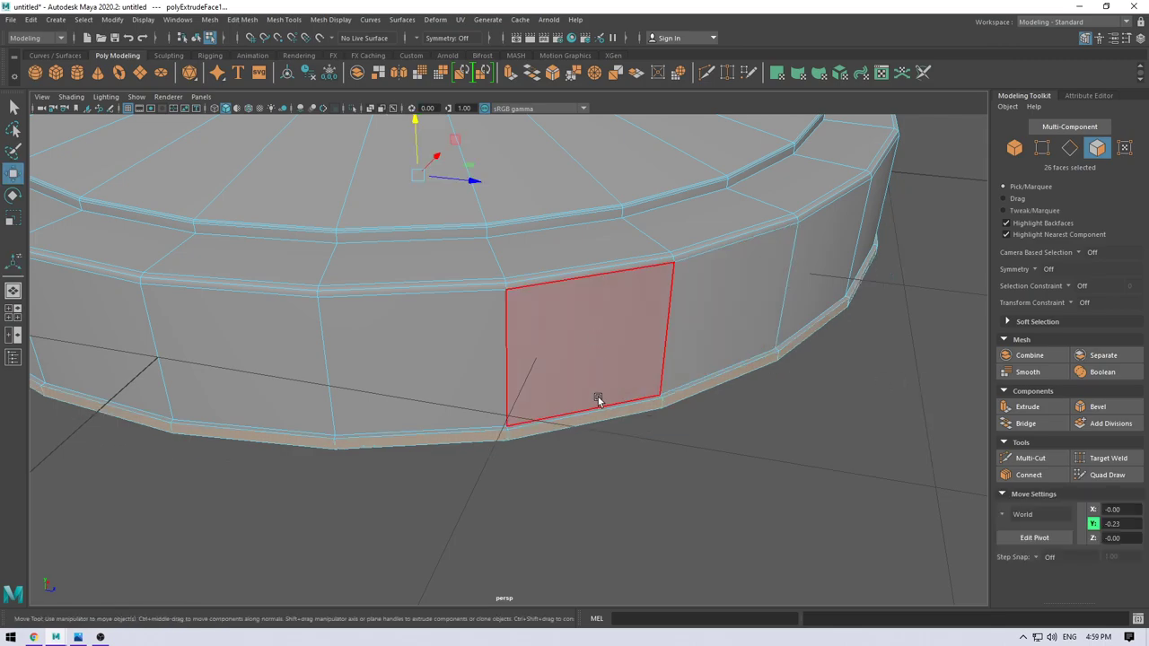
# Step: Bevel the rim edge loop with 2 segments at fraction 0.3
pyautogui.moveTo(606, 437)
pyautogui.keyDown('alt'); pyautogui.mouseDown()
pyautogui.moveTo(670, 451)
pyautogui.moveTo(739, 385)
pyautogui.moveTo(603, 222)
pyautogui.moveTo(784, 349)
pyautogui.mouseUp(); pyautogui.keyUp('alt')
pyautogui.moveTo(802, 300); pyautogui.dragTo(811, 275, button='right')
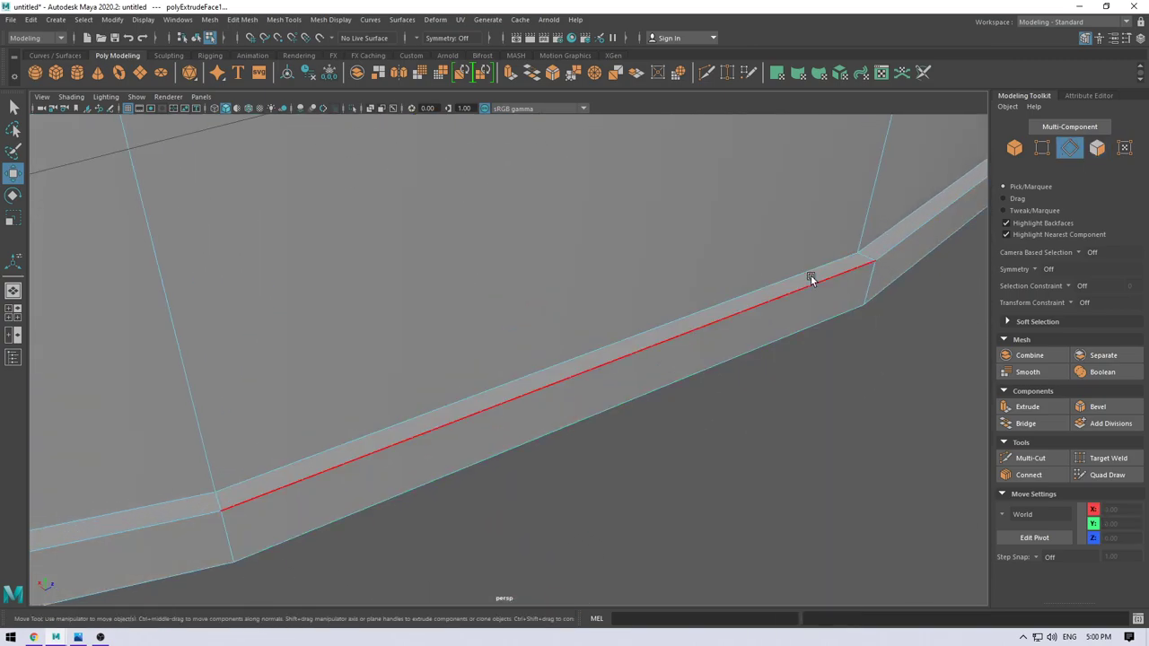
pyautogui.click(810, 275)
pyautogui.doubleClick(811, 277)
pyautogui.keyDown('shift'); pyautogui.moveTo(745, 297); pyautogui.dragTo(792, 297, button='right'); pyautogui.keyUp('shift')
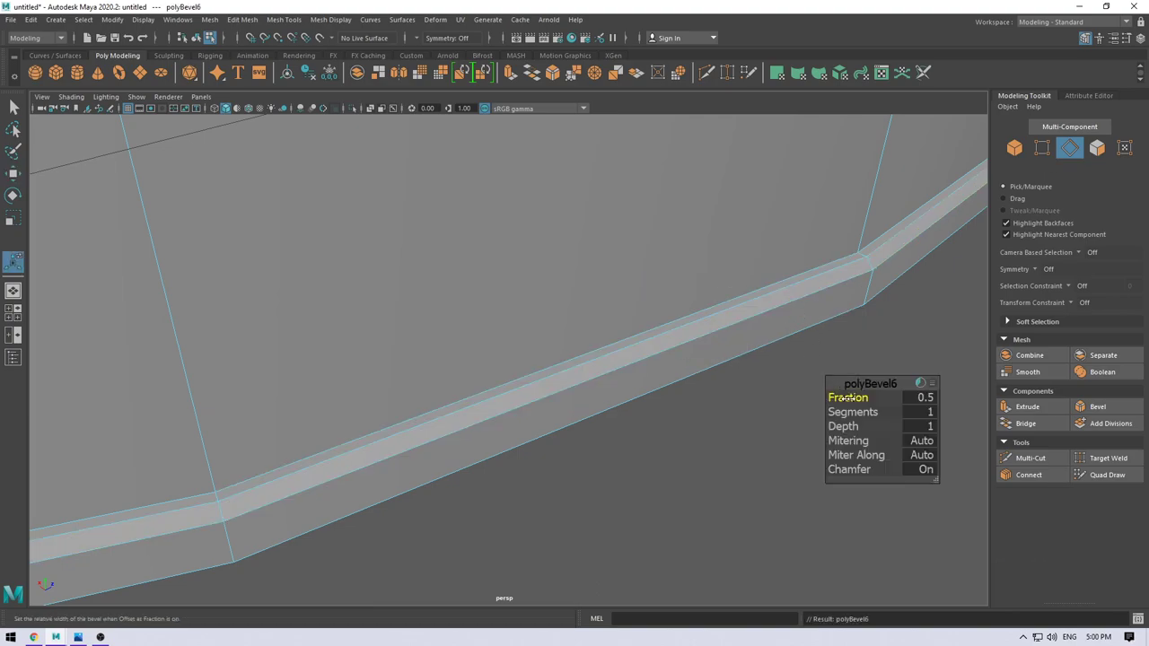
pyautogui.click(853, 412)
pyautogui.moveTo(850, 399); pyautogui.dragTo(915, 415, button='middle')
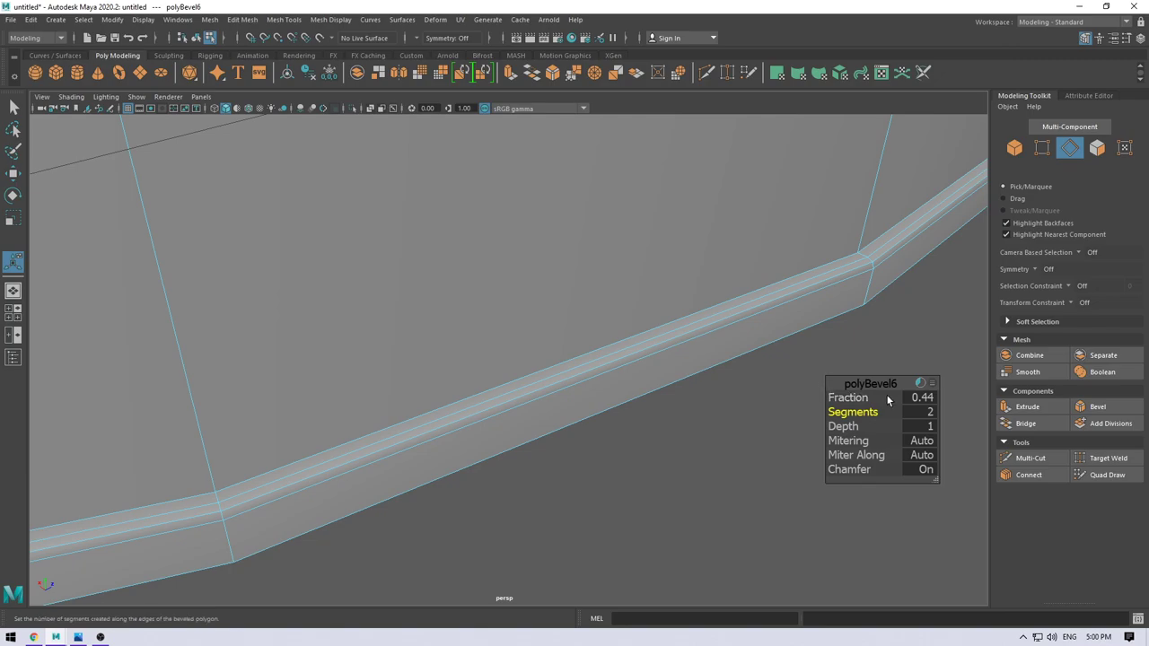
pyautogui.click(922, 401)
pyautogui.write('3')
pyautogui.press('Return')
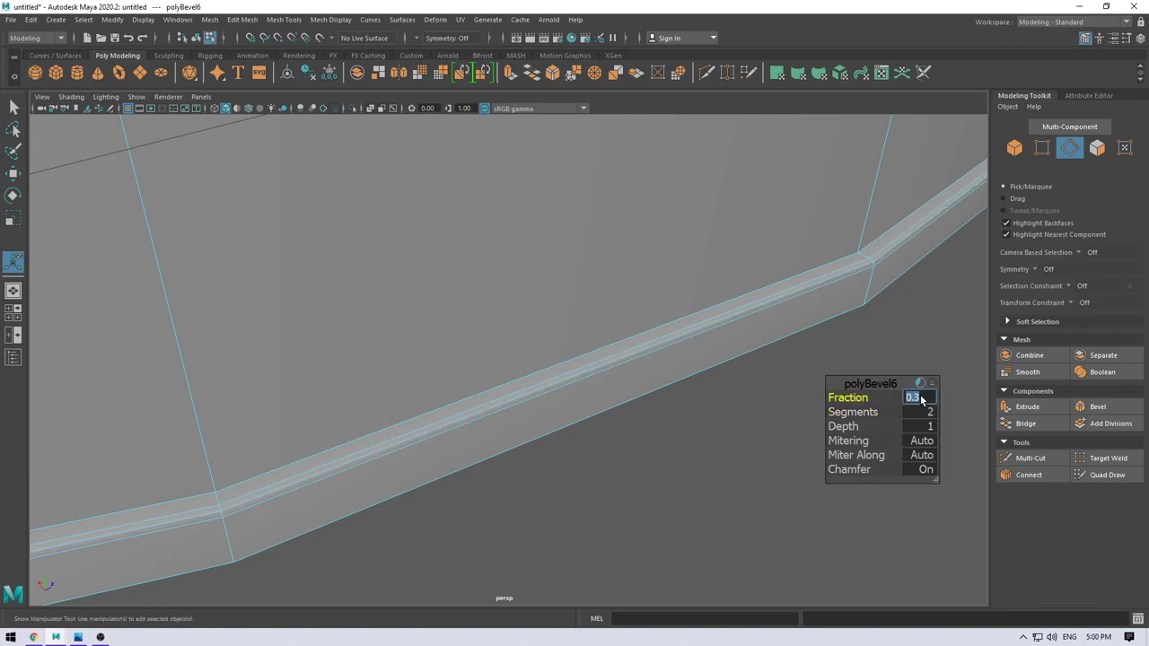
pyautogui.press('w')
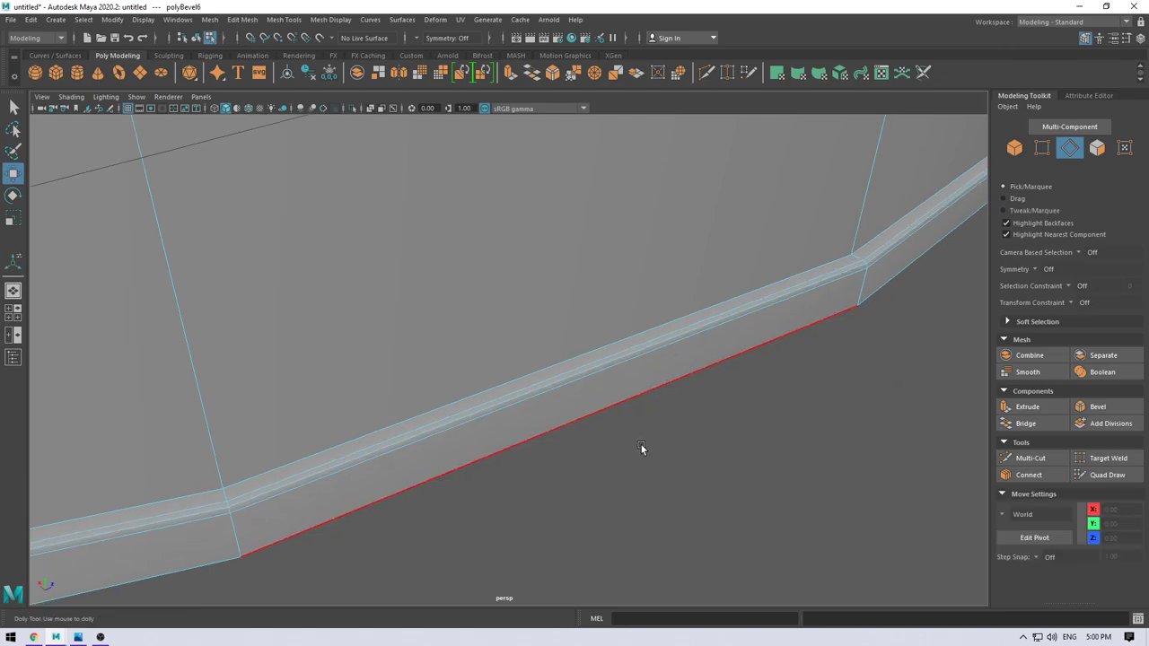
# Step: Frame the whole model, then reselect the cylinder in edge selection mode
pyautogui.moveTo(641, 449)
pyautogui.keyDown('alt'); pyautogui.mouseDown()
pyautogui.moveTo(533, 206)
pyautogui.moveTo(576, 283)
pyautogui.mouseUp(); pyautogui.keyUp('alt')
pyautogui.press('f')
pyautogui.moveTo(641, 260); pyautogui.dragTo(696, 243, button='right')
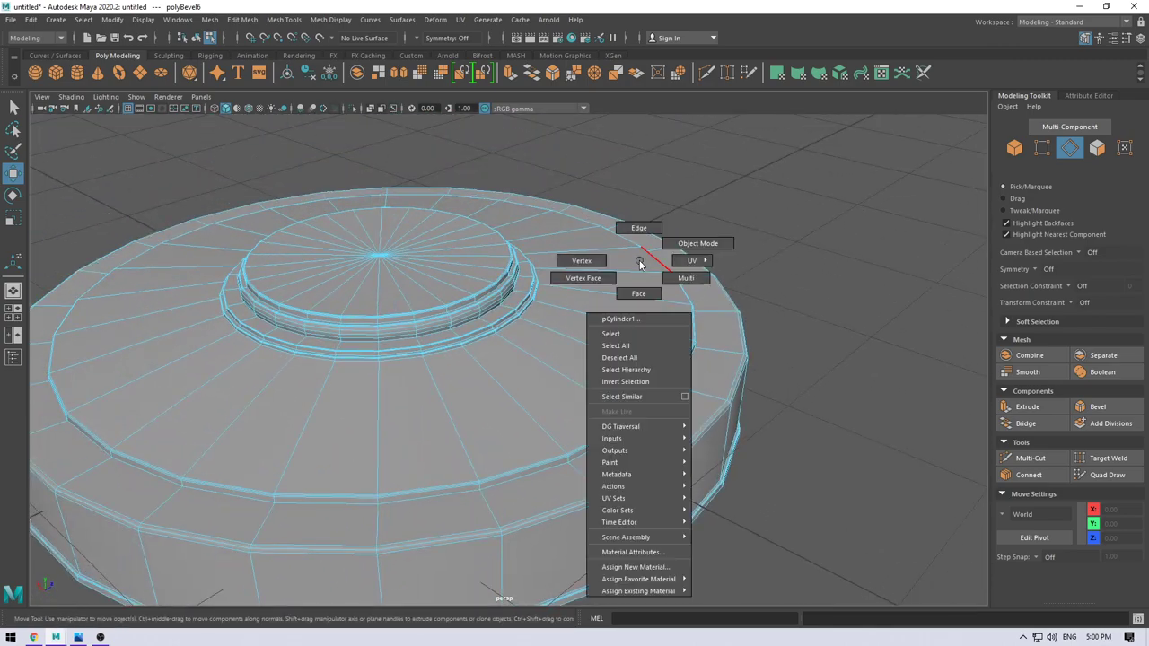
pyautogui.click(719, 214)
pyautogui.press('f')
pyautogui.moveTo(718, 214)
pyautogui.keyDown('alt'); pyautogui.mouseDown()
pyautogui.moveTo(645, 260)
pyautogui.moveTo(687, 233)
pyautogui.mouseUp(); pyautogui.keyUp('alt')
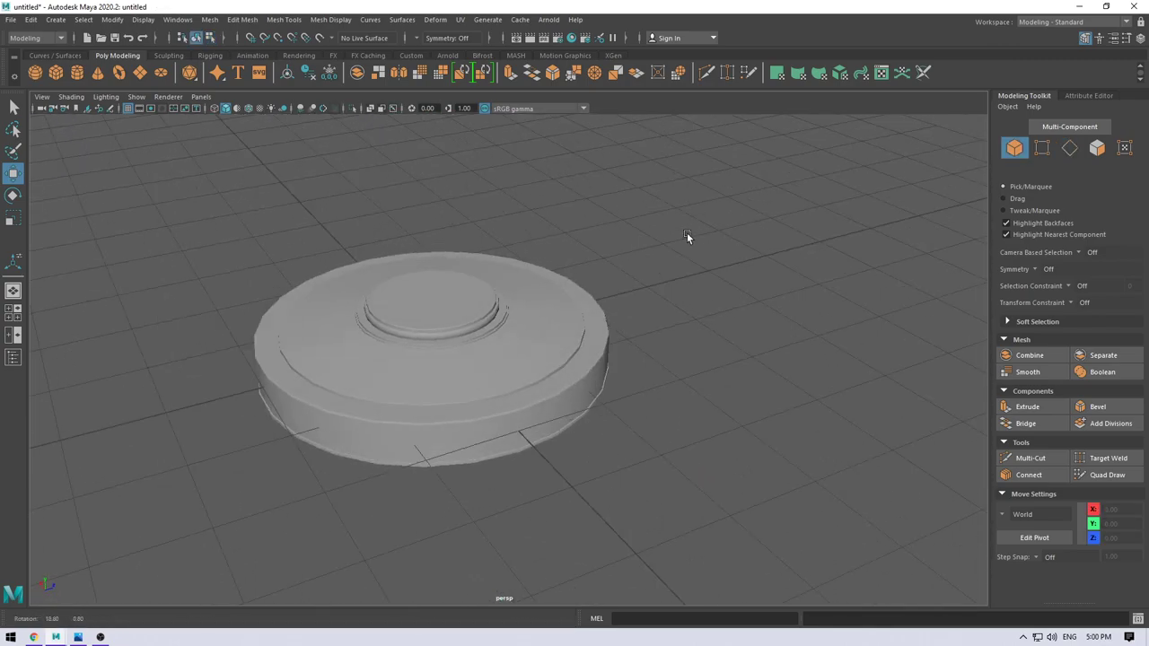
pyautogui.click(573, 325)
pyautogui.keyDown('alt'); pyautogui.moveTo(574, 325); pyautogui.dragTo(615, 589, button='right'); pyautogui.keyUp('alt')
pyautogui.moveTo(542, 303); pyautogui.dragTo(541, 267, button='right')
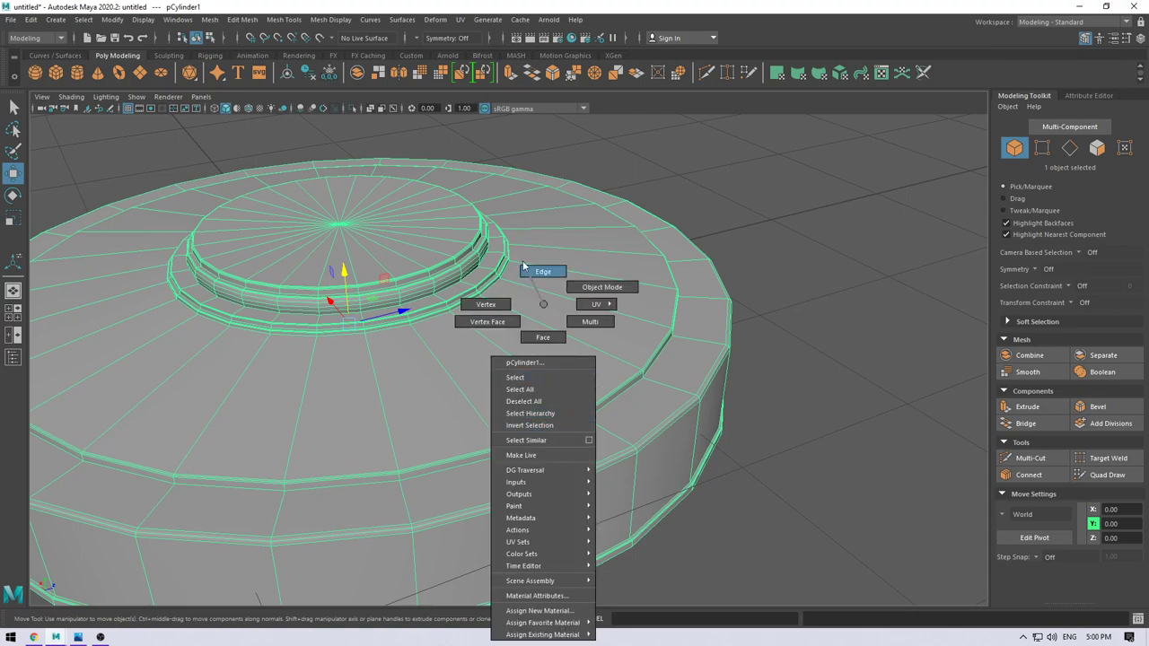
# Step: Select the cylinder's radial edge ring and harden its edges
pyautogui.click(634, 485)
pyautogui.doubleClick(629, 485)
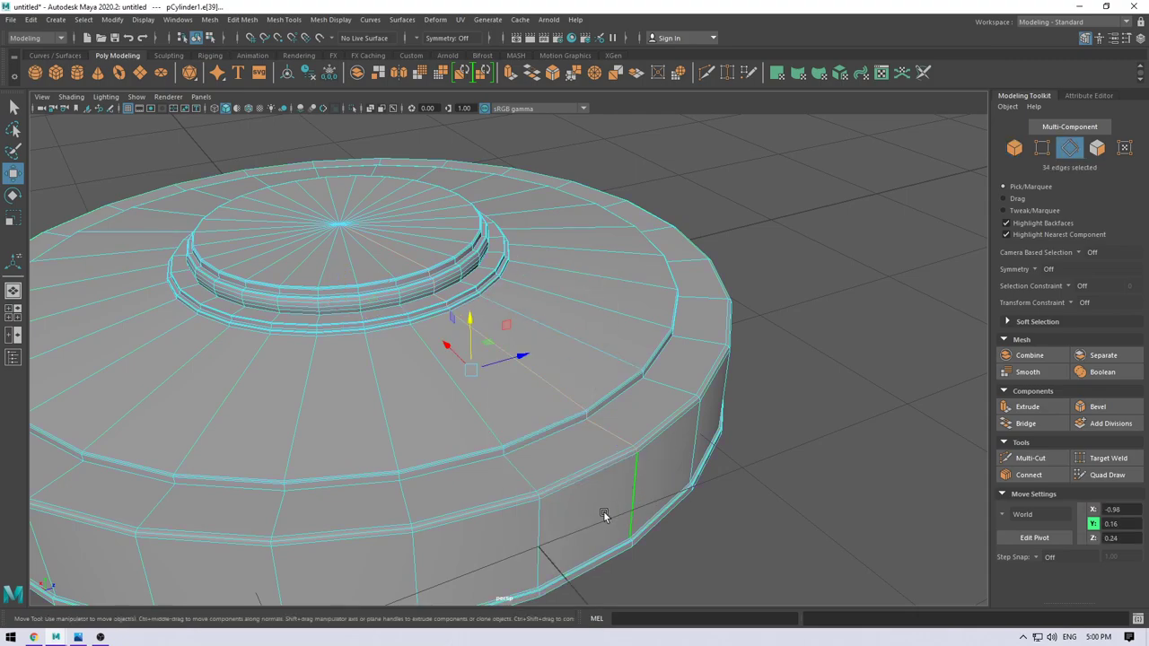
pyautogui.keyDown('shift'); pyautogui.moveTo(454, 326); pyautogui.dragTo(319, 360, button='right'); pyautogui.keyUp('shift')
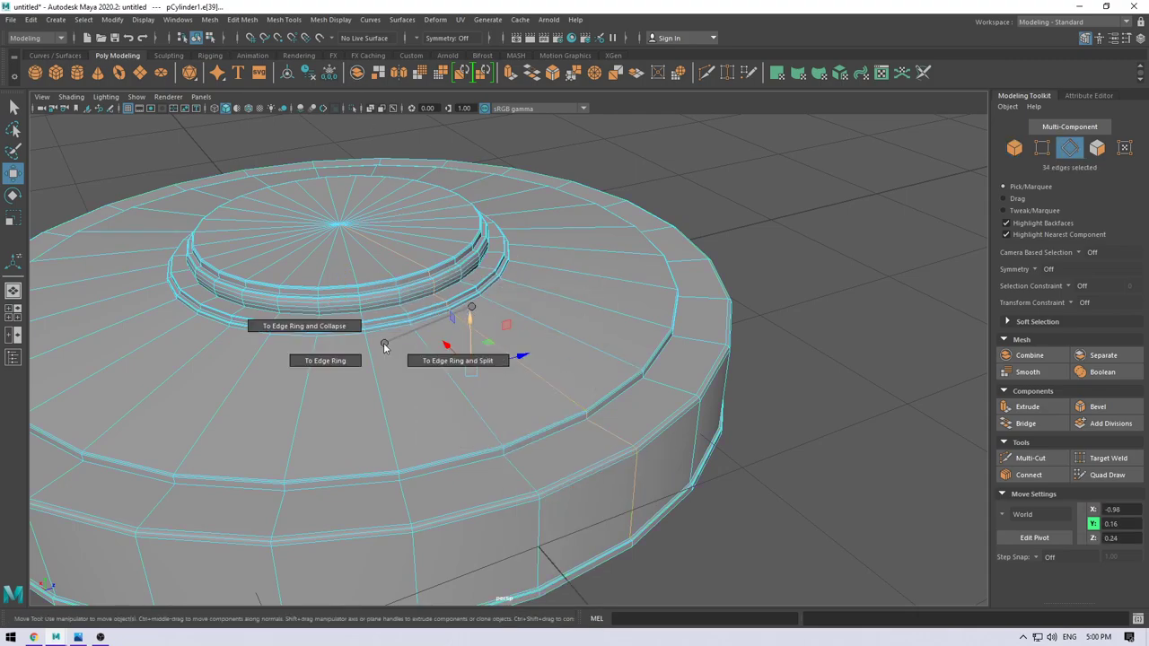
pyautogui.scroll(3, 341, 257)
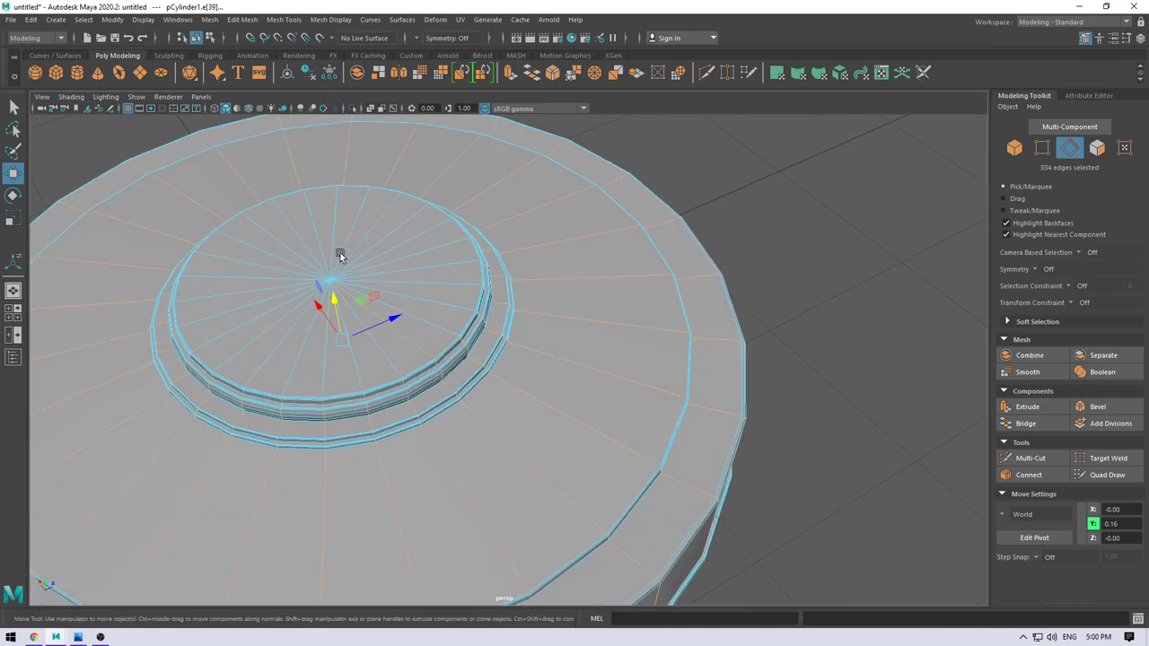
pyautogui.keyDown('alt'); pyautogui.moveTo(341, 257); pyautogui.dragTo(486, 325); pyautogui.keyUp('alt')
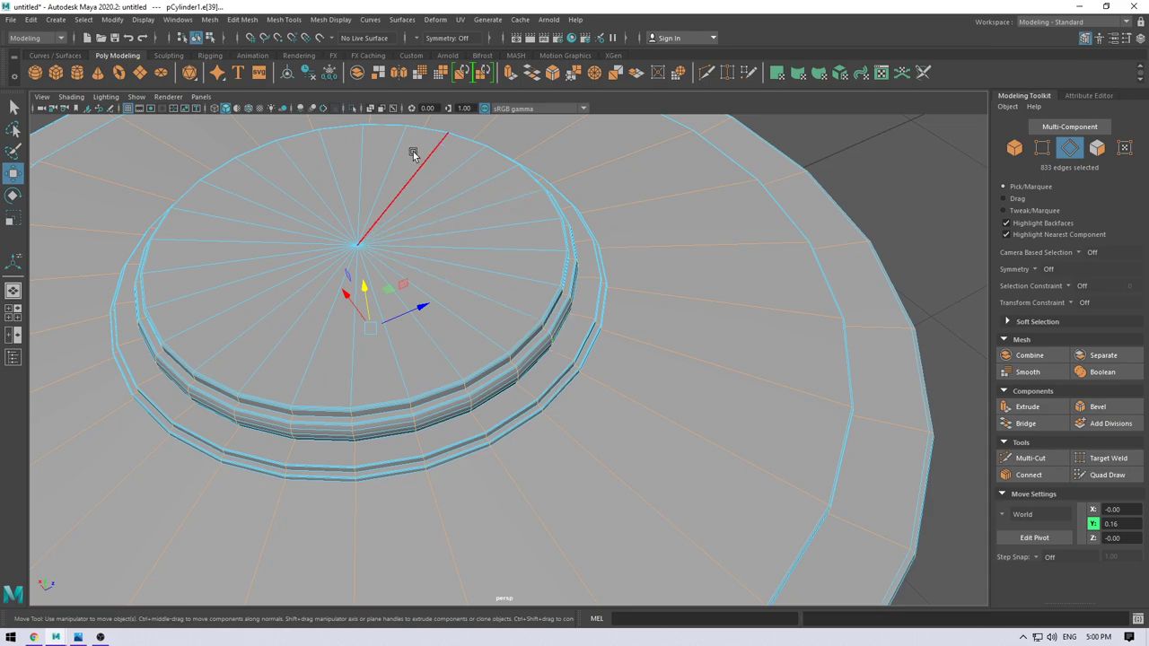
pyautogui.click(331, 19)
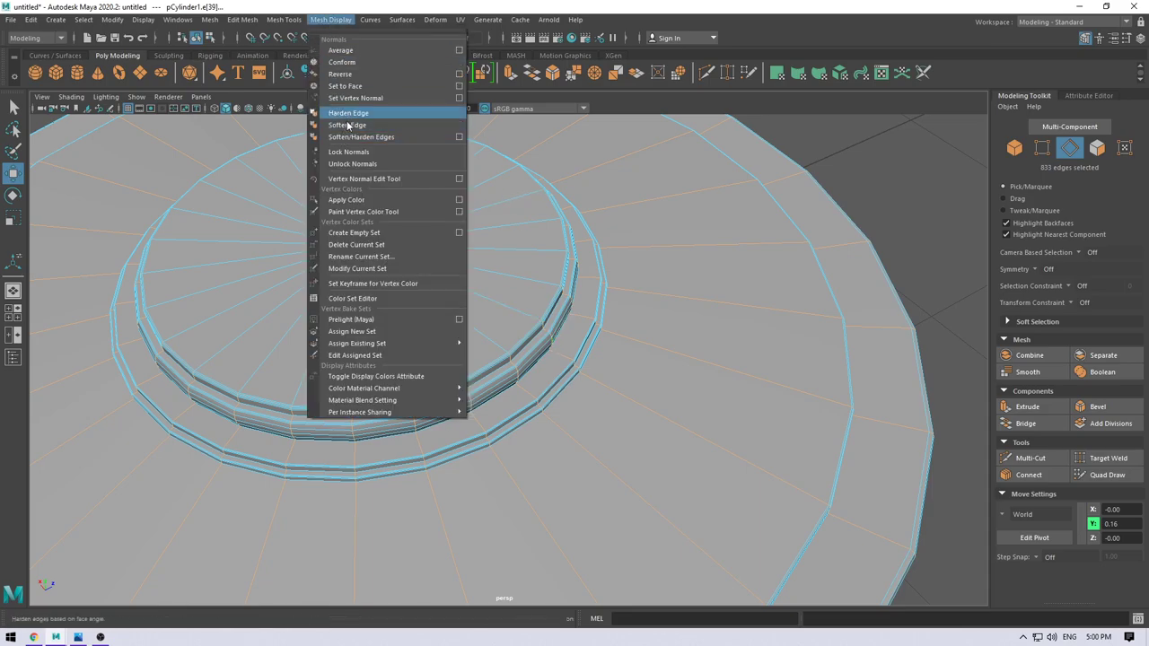
pyautogui.click(359, 114)
# Step: Return to object mode, deselect, and view the raised rim from low down
pyautogui.moveTo(482, 292); pyautogui.dragTo(539, 285, button='right')
pyautogui.click(905, 225)
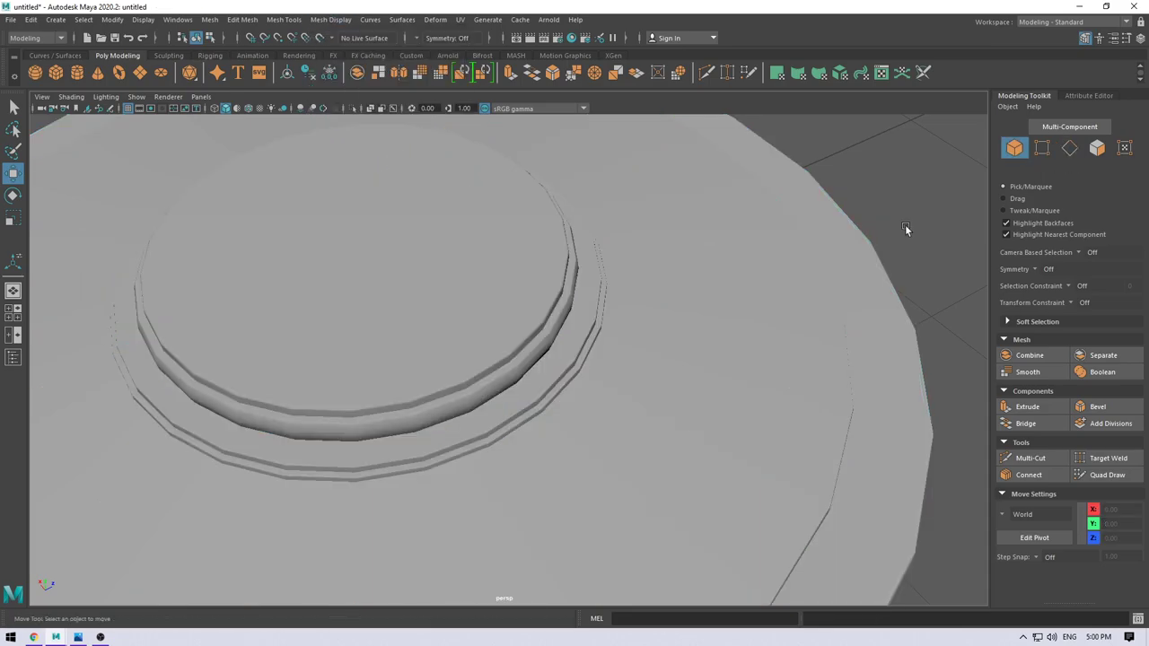
pyautogui.keyDown('alt'); pyautogui.moveTo(905, 225); pyautogui.dragTo(694, 326, button='right'); pyautogui.keyUp('alt')
pyautogui.keyDown('alt'); pyautogui.moveTo(694, 326); pyautogui.dragTo(552, 321); pyautogui.keyUp('alt')
pyautogui.moveTo(551, 320)
pyautogui.keyDown('alt'); pyautogui.mouseDown(button='right')
pyautogui.moveTo(540, 328)
pyautogui.moveTo(508, 269)
pyautogui.mouseUp(button='right'); pyautogui.keyUp('alt')
# Step: Select the three bevel edge loops on the rim step
pyautogui.click(540, 328)
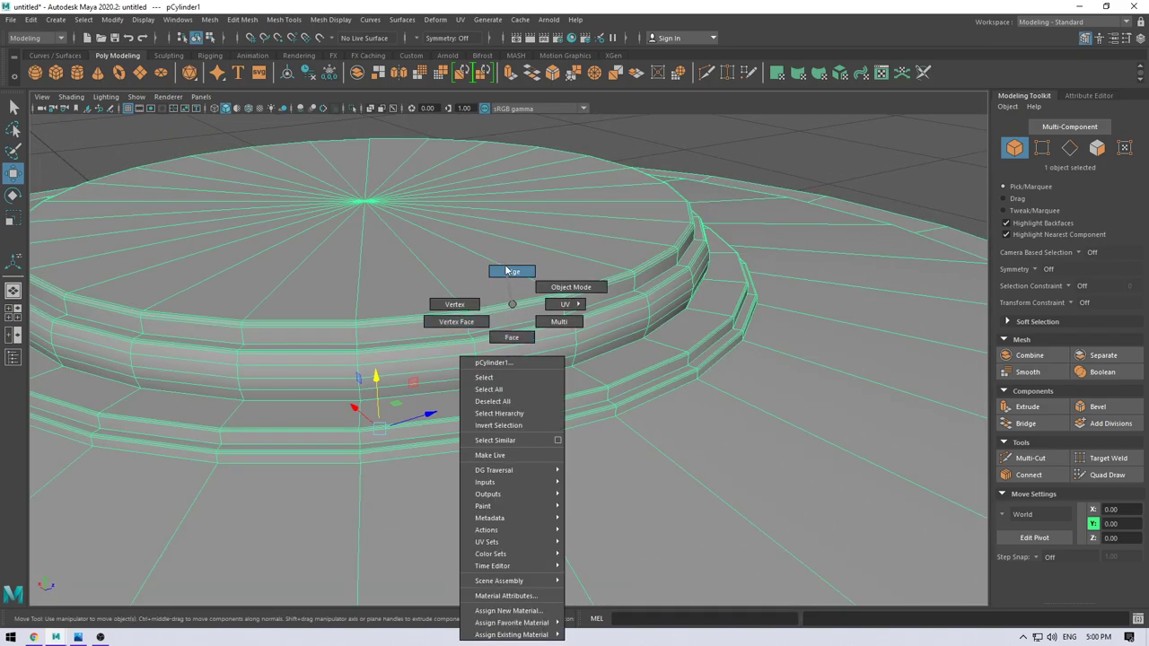
pyautogui.doubleClick(506, 346)
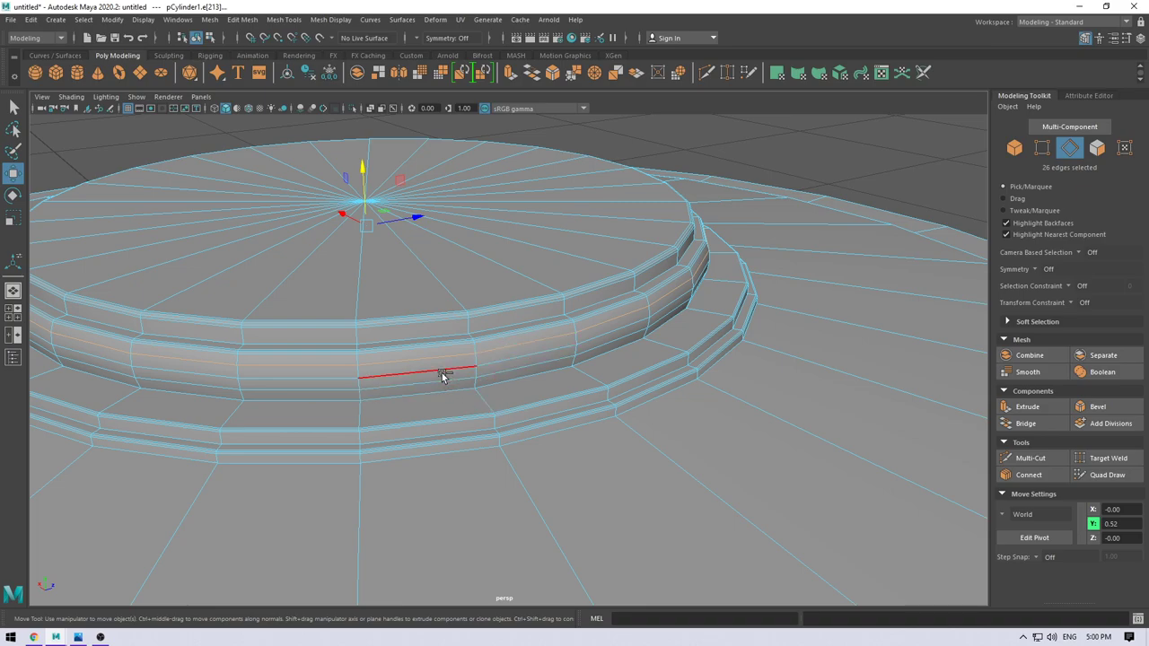
pyautogui.scroll(3, 443, 376)
pyautogui.keyDown('shift'); pyautogui.doubleClick(501, 355); pyautogui.keyUp('shift')
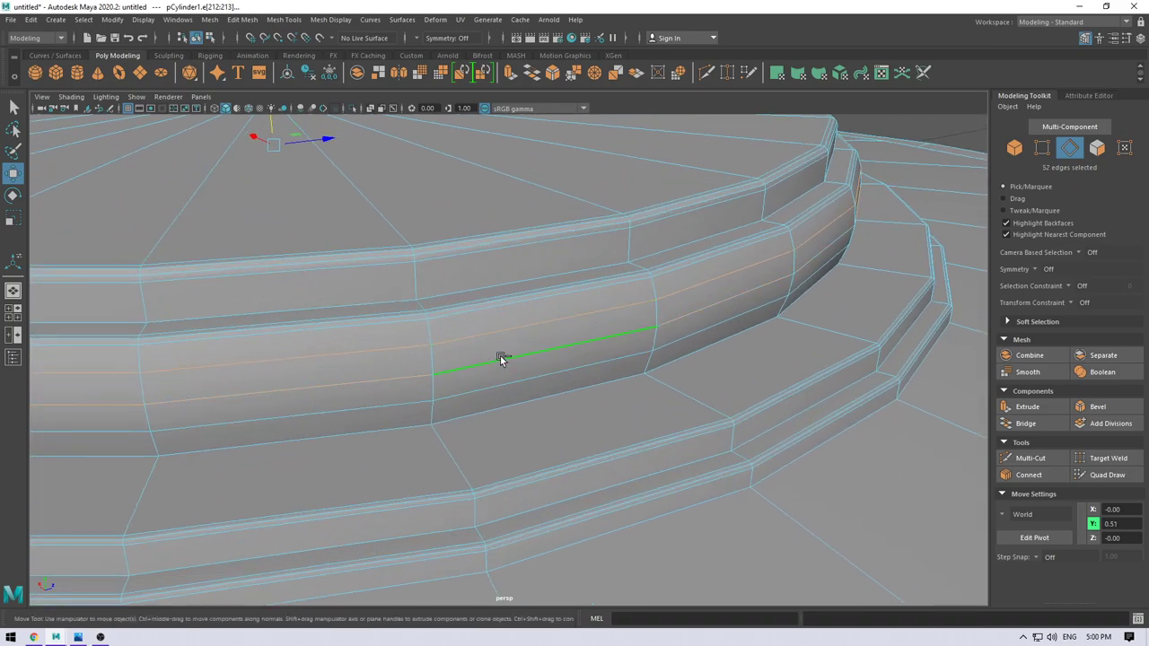
pyautogui.keyDown('shift'); pyautogui.doubleClick(492, 384); pyautogui.keyUp('shift')
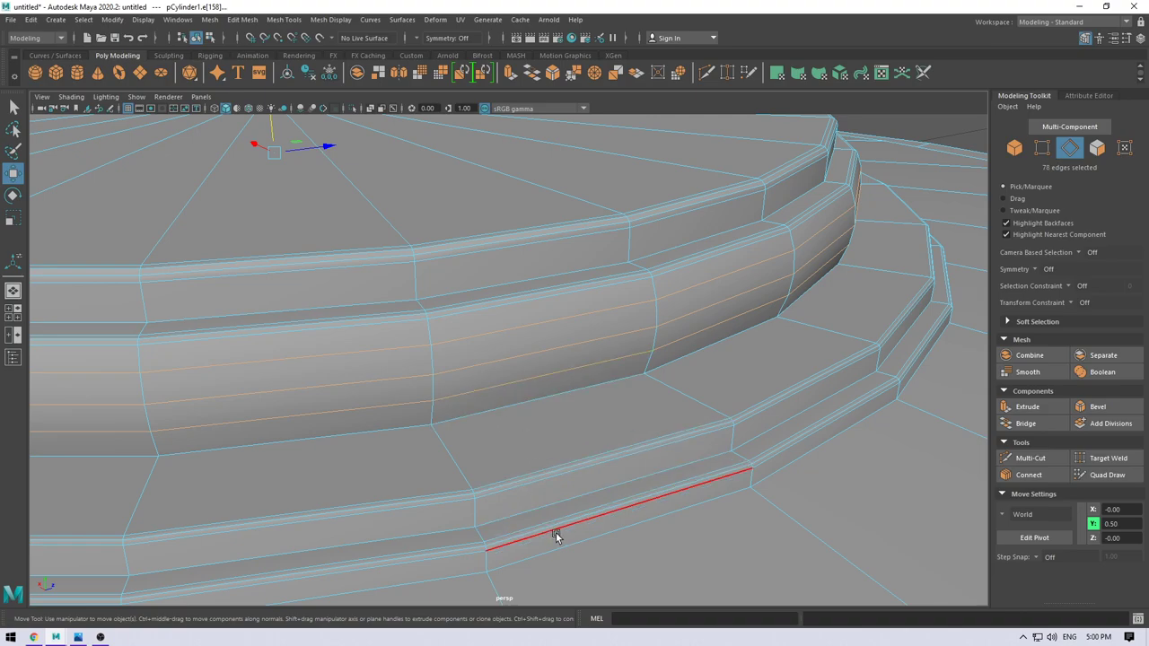
pyautogui.scroll(-5, 574, 510)
pyautogui.keyDown('alt'); pyautogui.moveTo(521, 351); pyautogui.dragTo(526, 441); pyautogui.keyUp('alt')
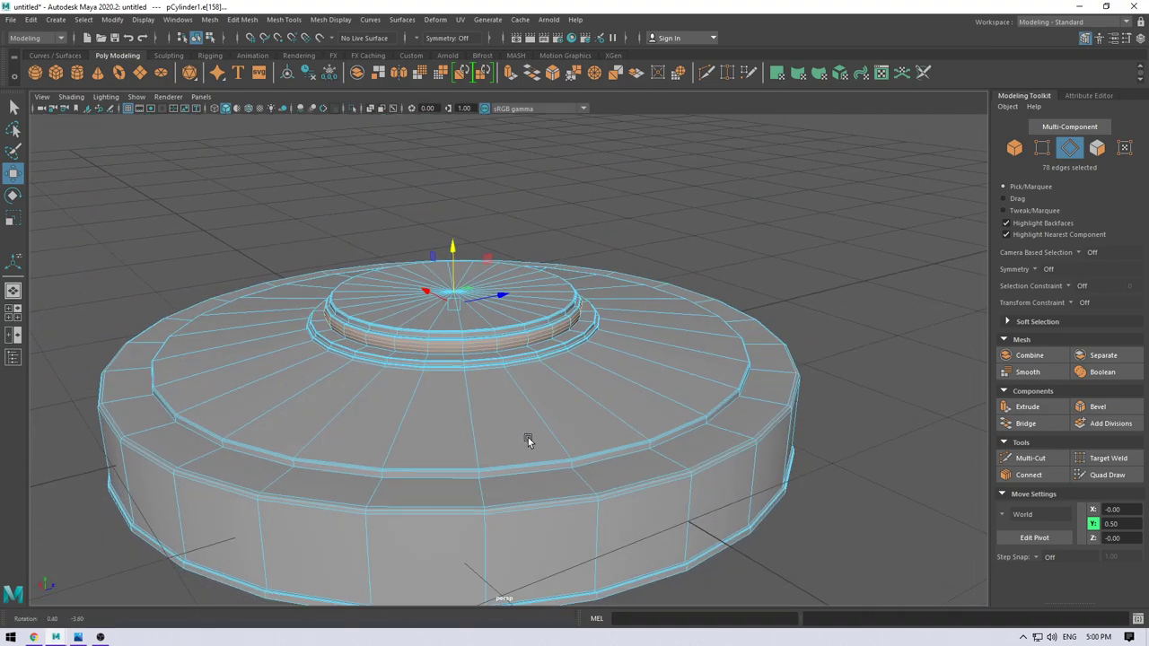
pyautogui.scroll(3, 451, 175)
pyautogui.scroll(1, 451, 175)
# Step: Soften the selected bevel edges, then return to object mode and deselect
pyautogui.click(330, 18)
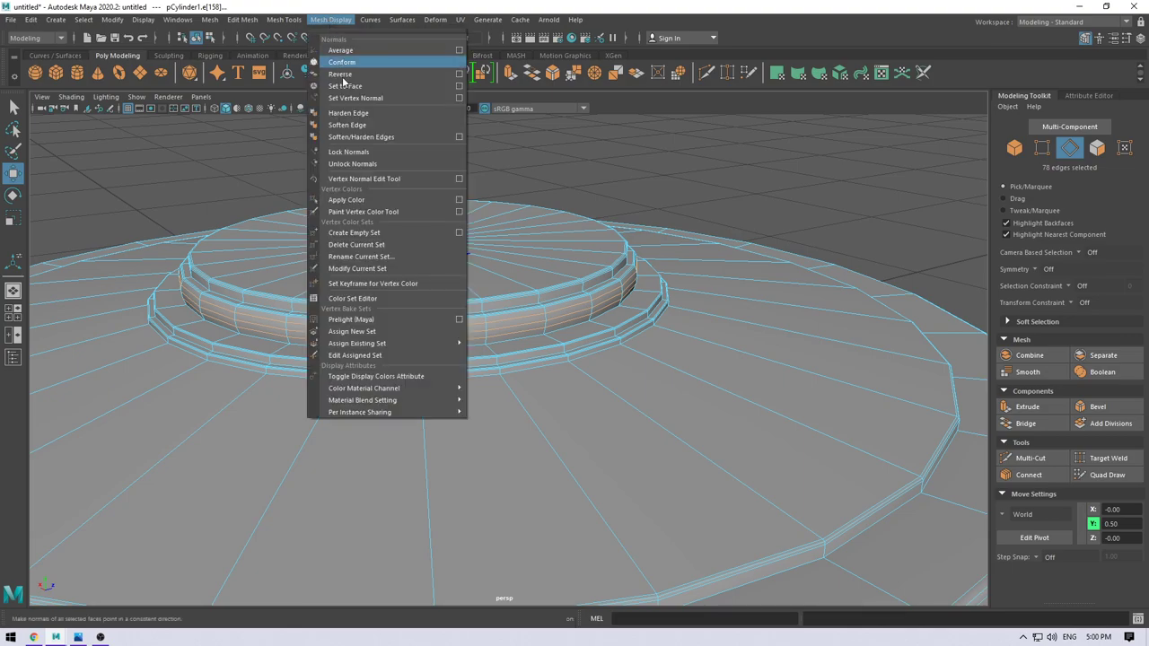
pyautogui.click(350, 125)
pyautogui.moveTo(436, 179); pyautogui.dragTo(528, 164, button='right')
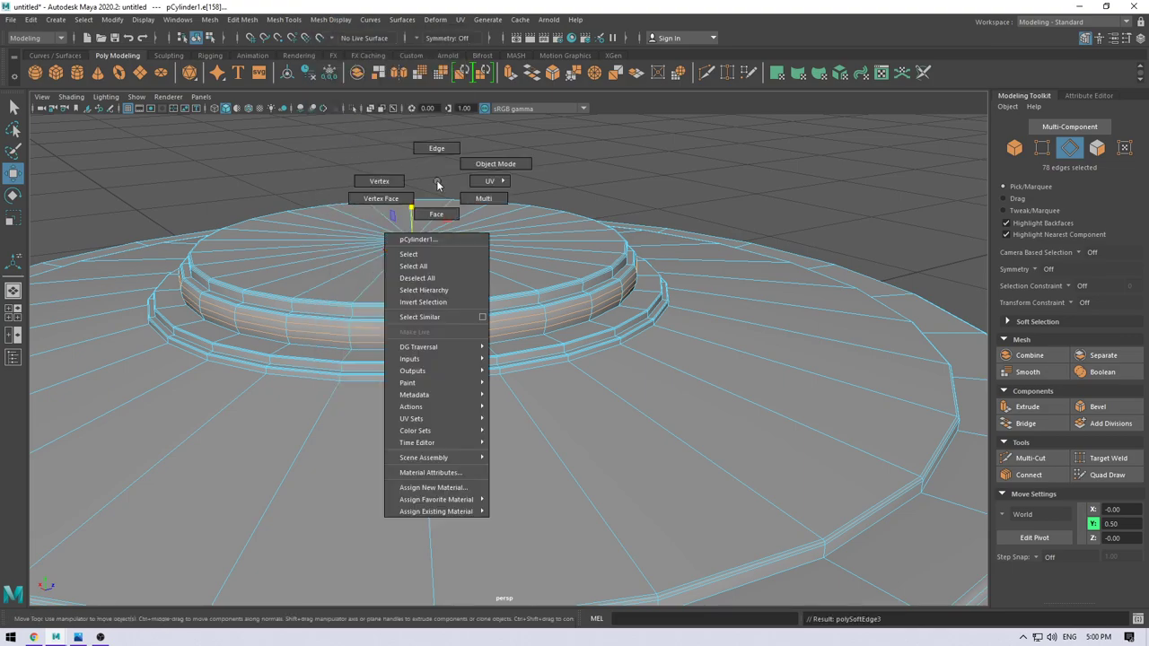
pyautogui.click(650, 122)
pyautogui.scroll(-5, 656, 291)
pyautogui.scroll(-3, 617, 218)
pyautogui.scroll(-2, 575, 225)
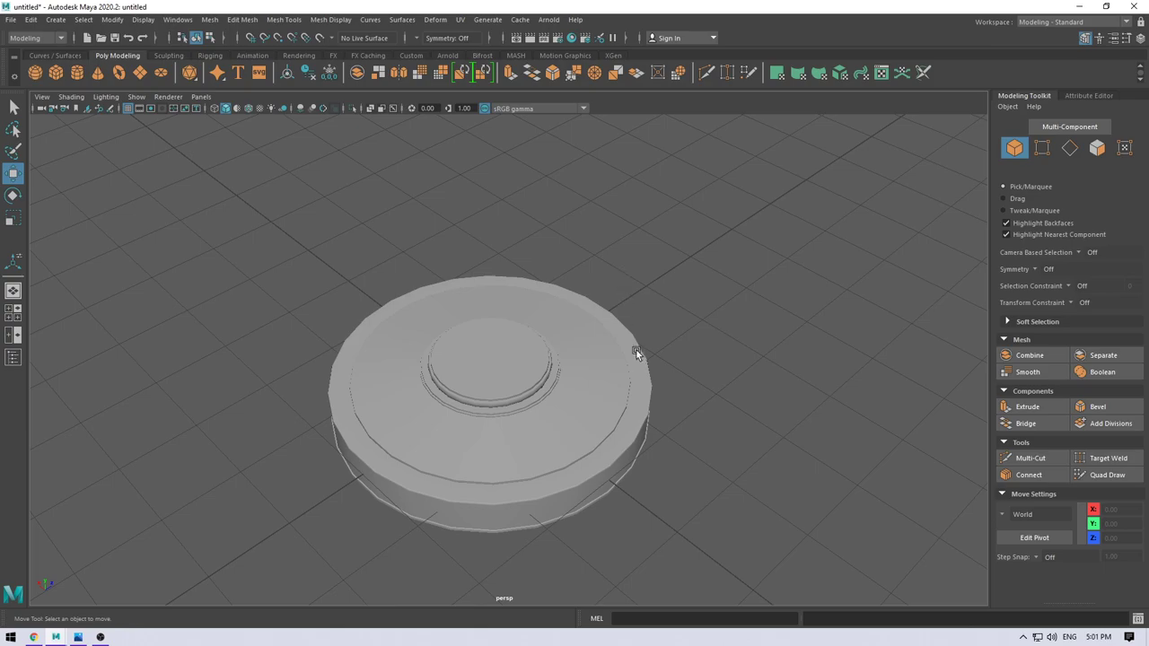
# Step: Switch to the top view and turn on Wireframe on Shaded
pyautogui.keyDown('alt'); pyautogui.moveTo(637, 351); pyautogui.dragTo(643, 302); pyautogui.keyUp('alt')
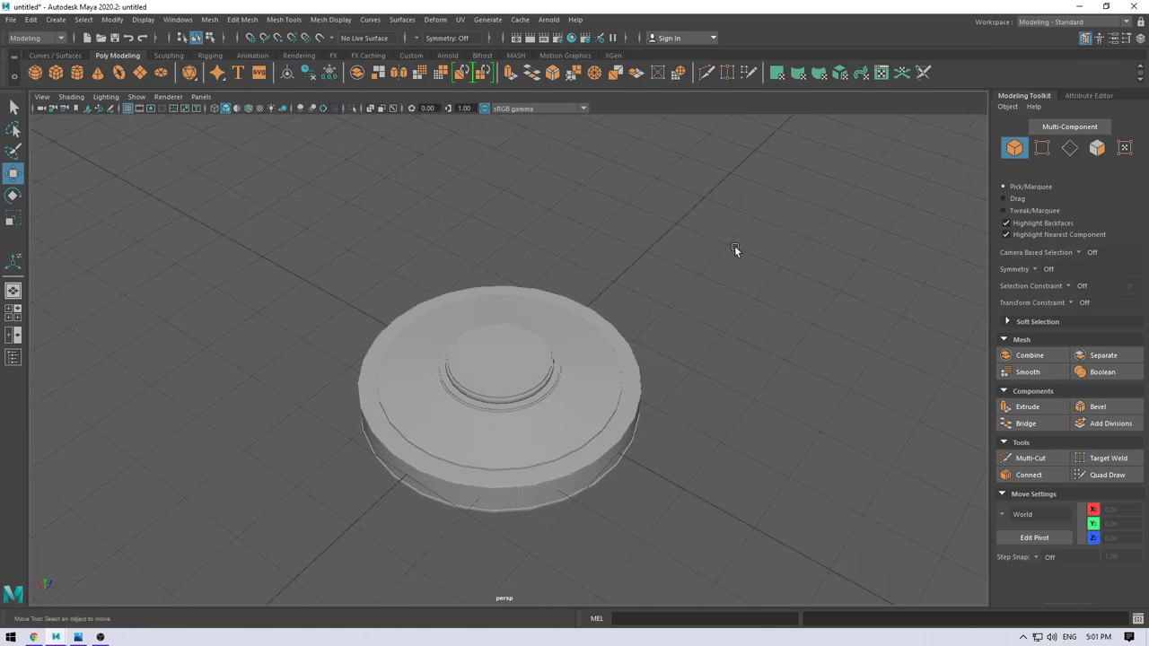
pyautogui.press('space')
pyautogui.moveTo(683, 289); pyautogui.dragTo(632, 285)
pyautogui.scroll(2, 613, 535)
pyautogui.scroll(3, 659, 501)
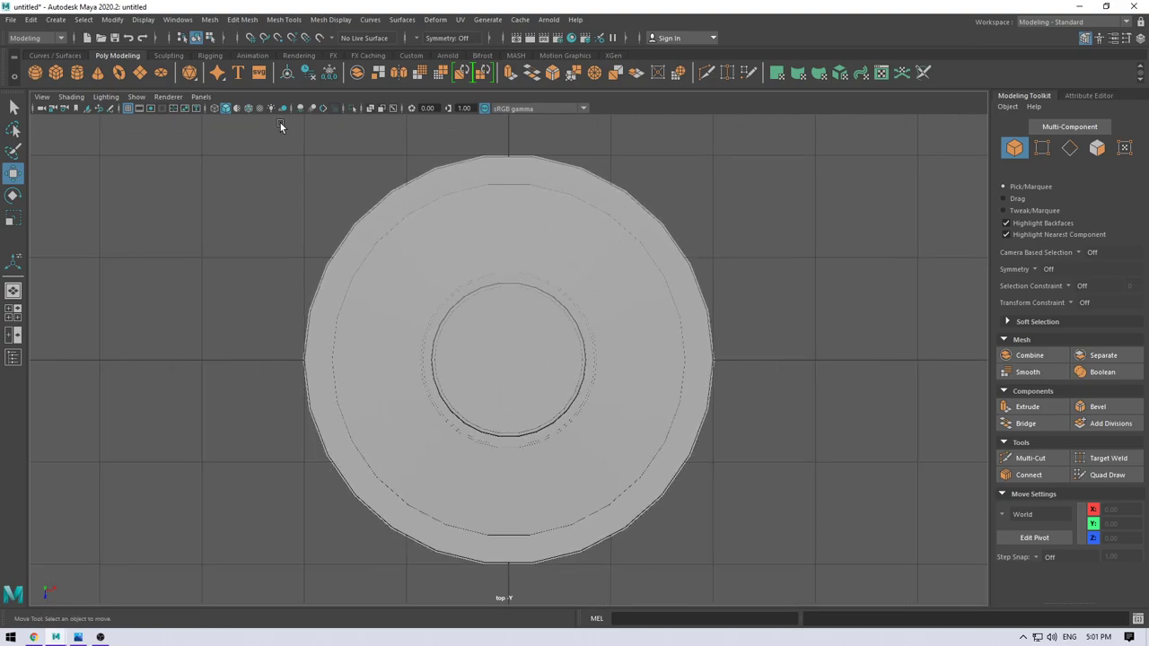
pyautogui.click(252, 111)
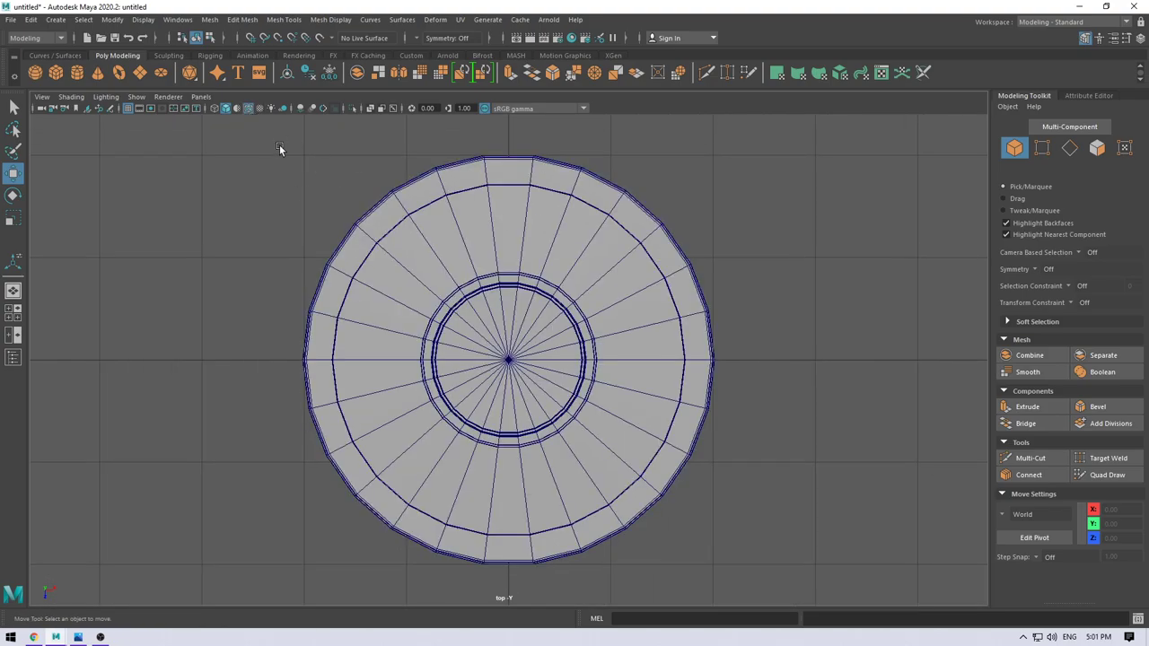
# Step: Zoom in on the disc's rim from above, then return to the perspective view
pyautogui.keyDown('alt'); pyautogui.moveTo(726, 175); pyautogui.dragTo(717, 256, button='middle'); pyautogui.keyUp('alt')
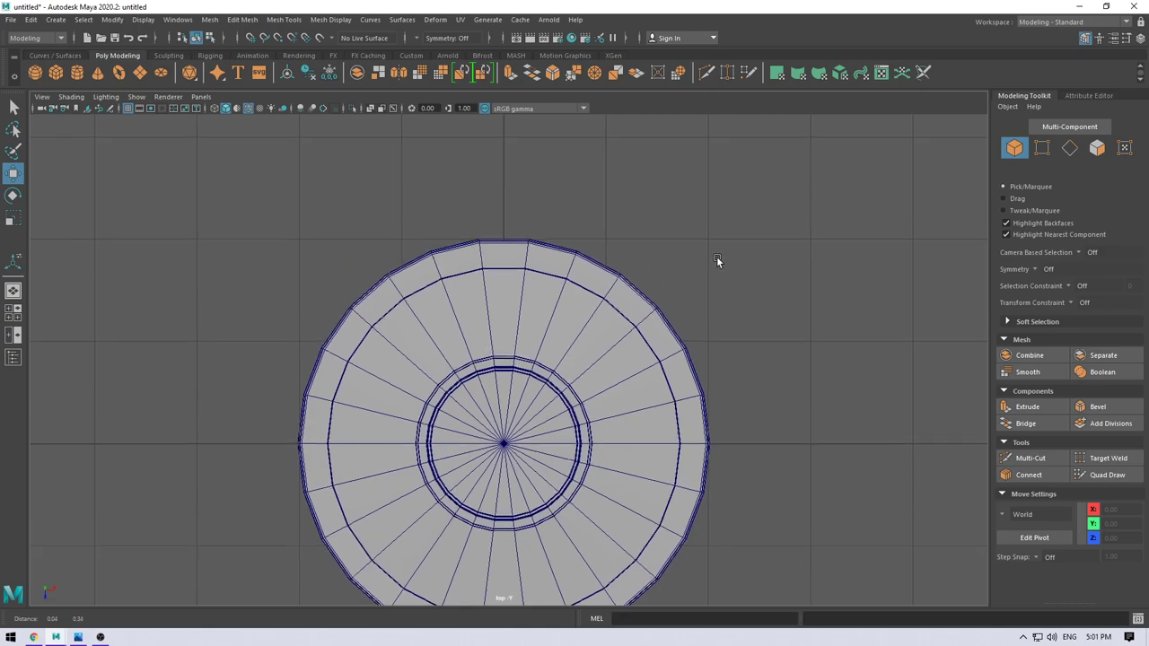
pyautogui.scroll(2, 767, 339)
pyautogui.scroll(2, 625, 427)
pyautogui.scroll(2, 626, 428)
pyautogui.scroll(2, 546, 418)
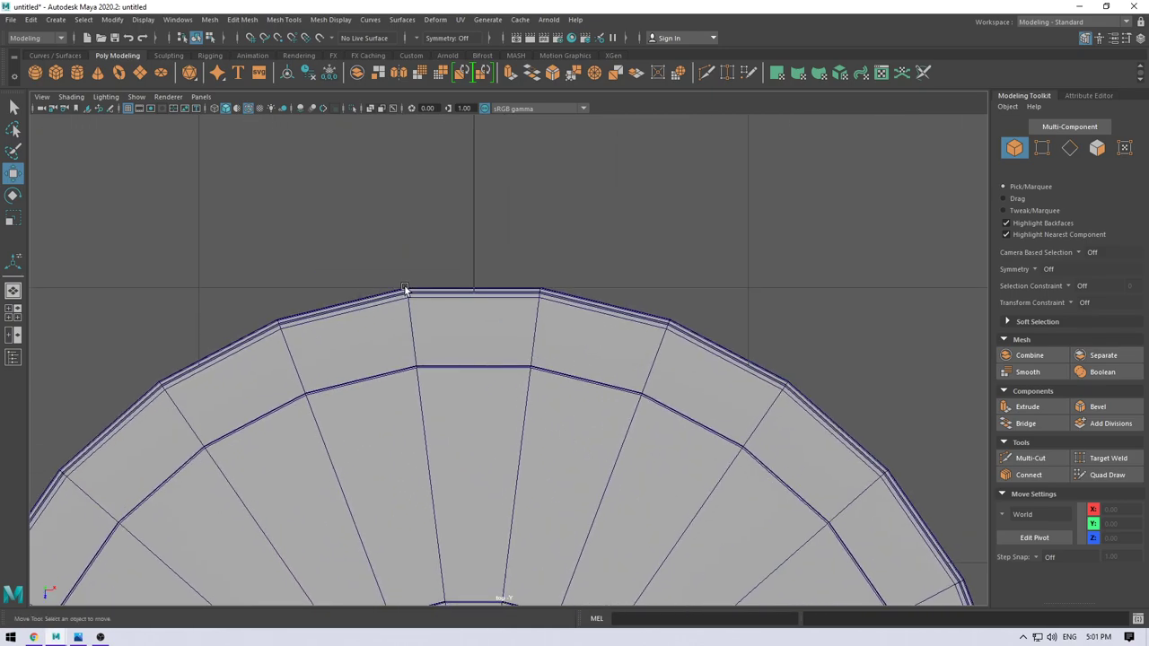
pyautogui.press('space')
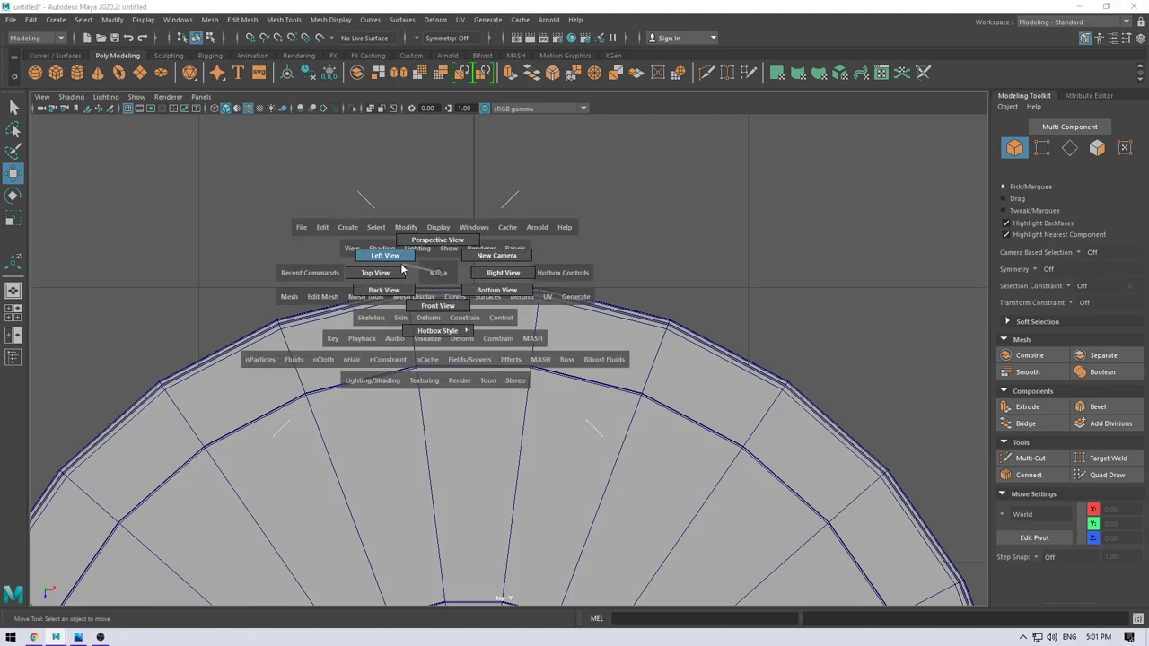
pyautogui.click(437, 240)
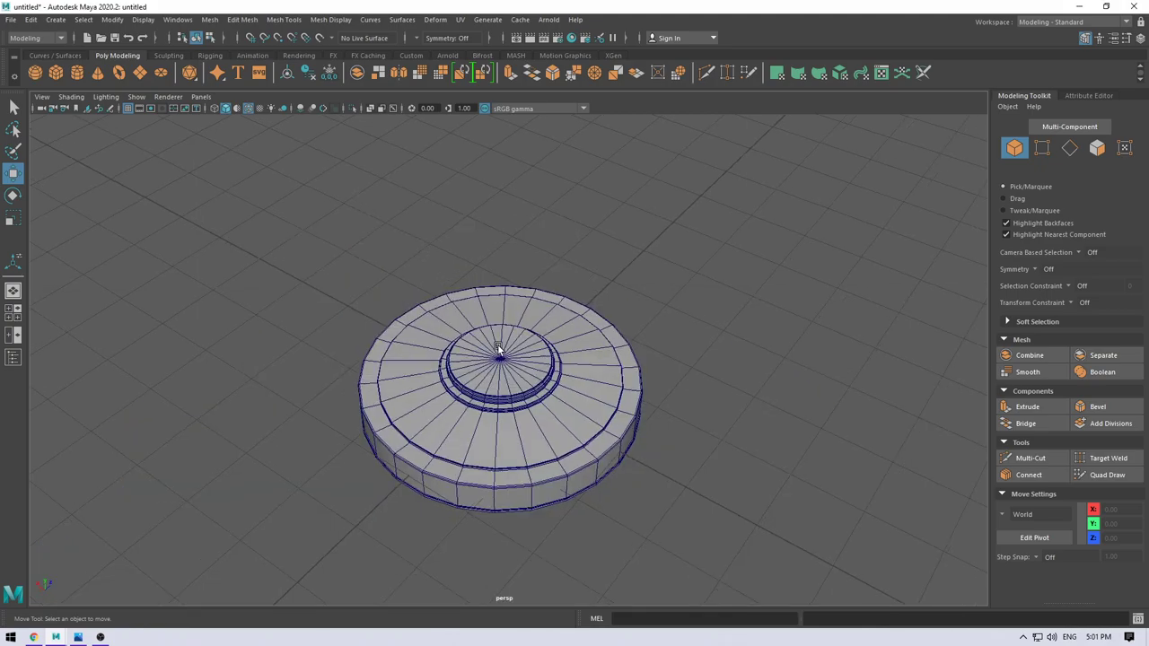
# Step: Select two adjacent side faces on the cylinder's outer rim
pyautogui.click(563, 379)
pyautogui.keyDown('alt'); pyautogui.moveTo(563, 379); pyautogui.dragTo(646, 459); pyautogui.keyUp('alt')
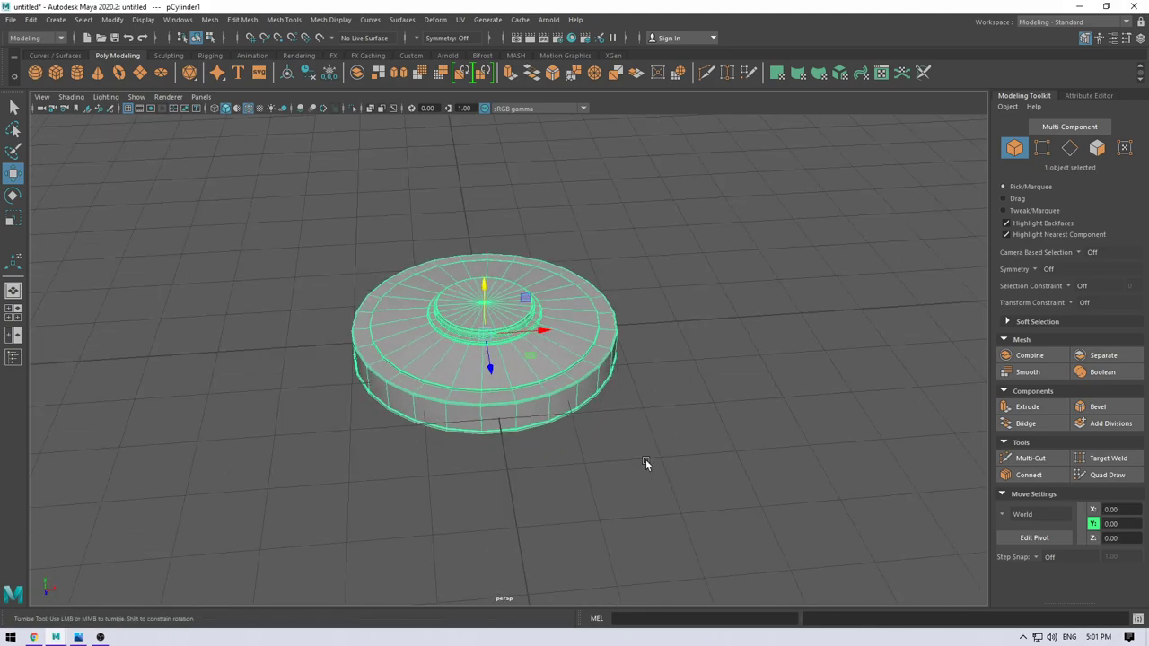
pyautogui.scroll(3, 638, 566)
pyautogui.scroll(2, 566, 453)
pyautogui.moveTo(583, 414); pyautogui.dragTo(575, 347, button='right')
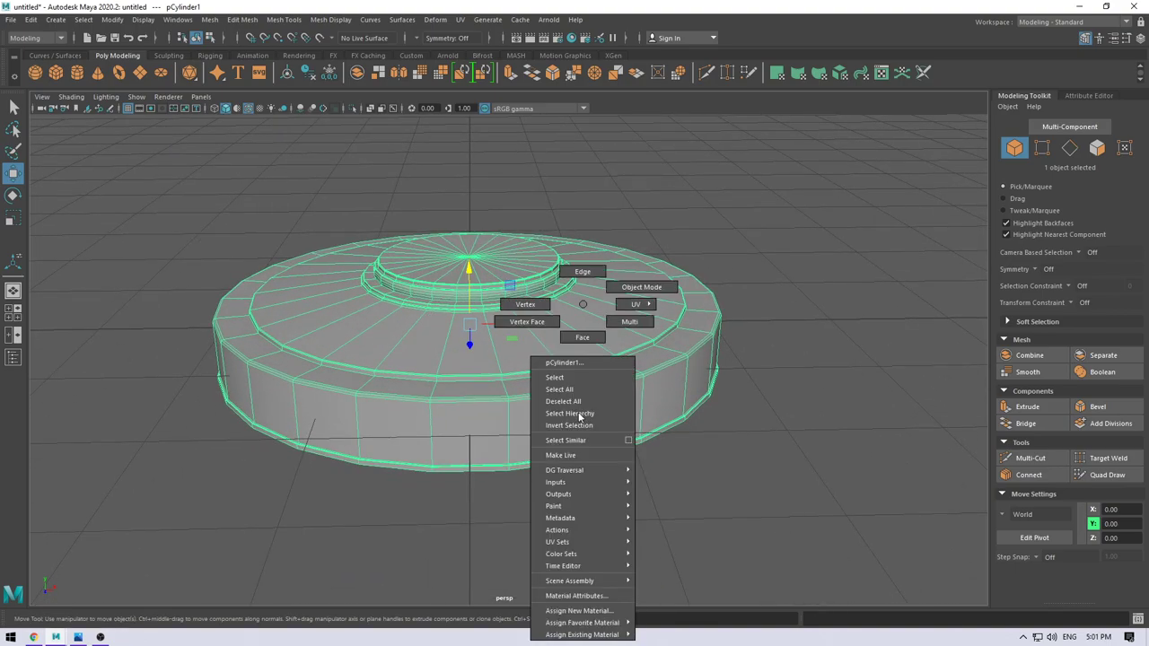
pyautogui.click(561, 424)
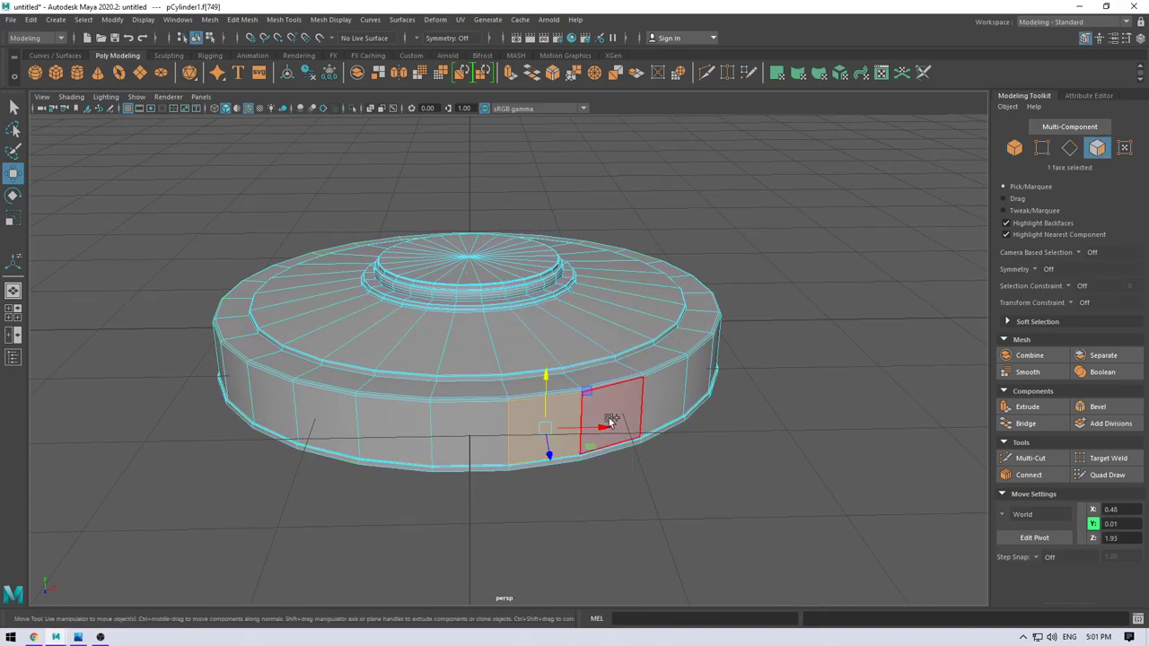
pyautogui.doubleClick(609, 417)
pyautogui.click(601, 431)
pyautogui.keyDown('shift'); pyautogui.click(560, 425); pyautogui.keyUp('shift')
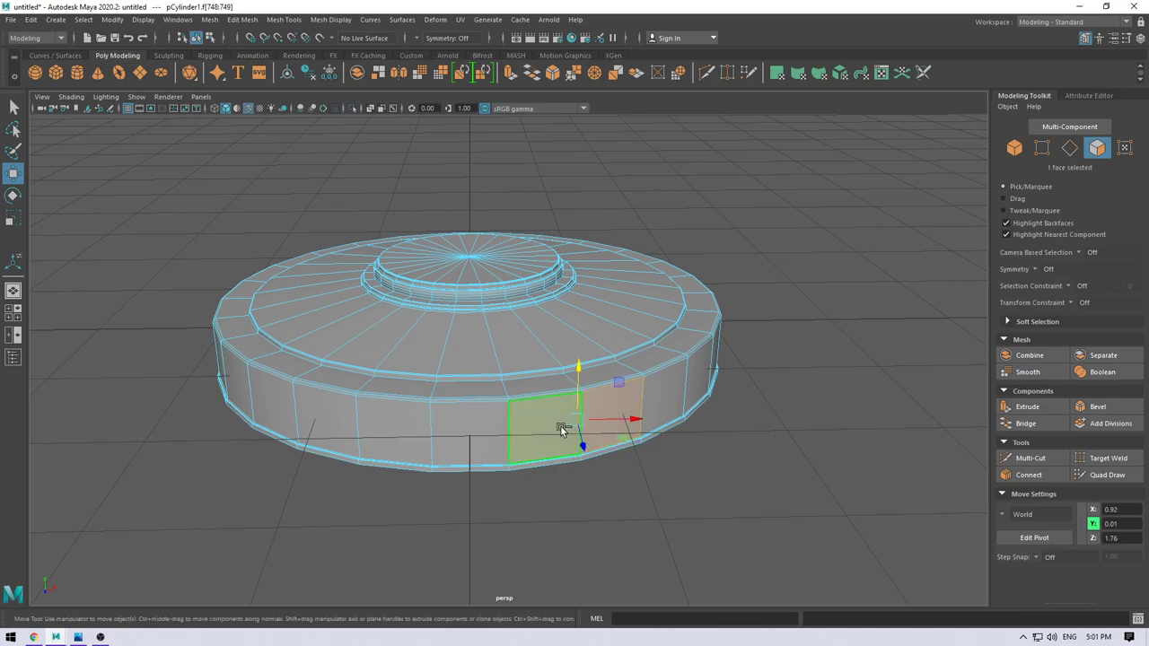
# Step: In top view, keep one rim face and extract it into polySurface2, then go back to Object Mode
pyautogui.press('space')
pyautogui.moveTo(652, 478); pyautogui.dragTo(609, 484)
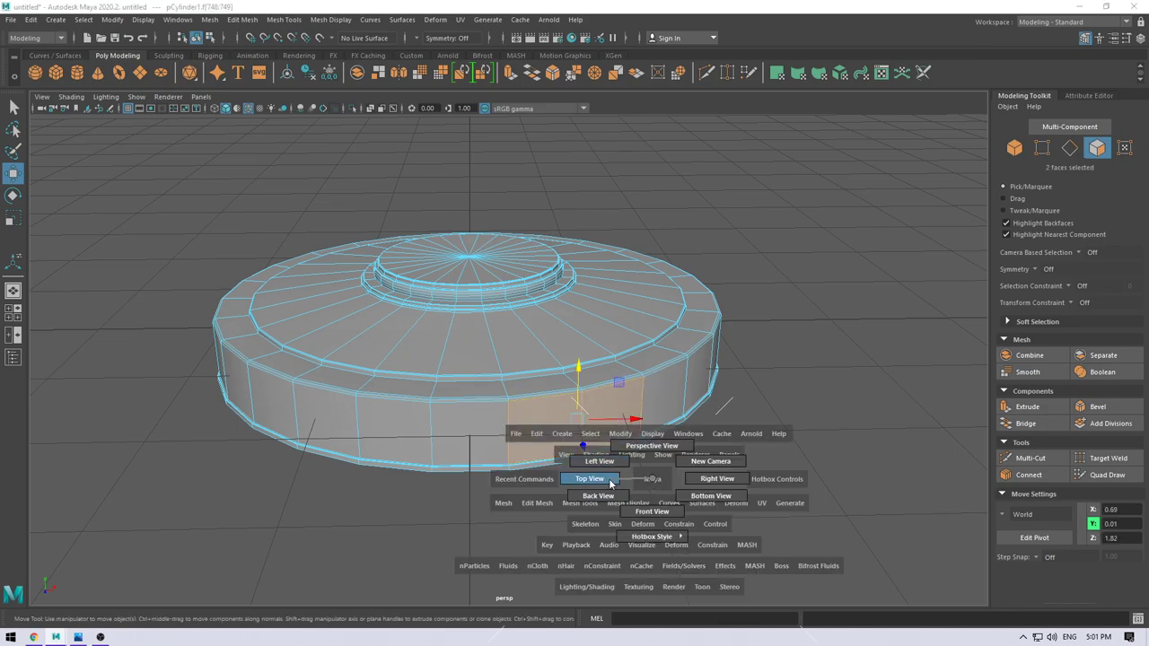
pyautogui.scroll(3, 593, 273)
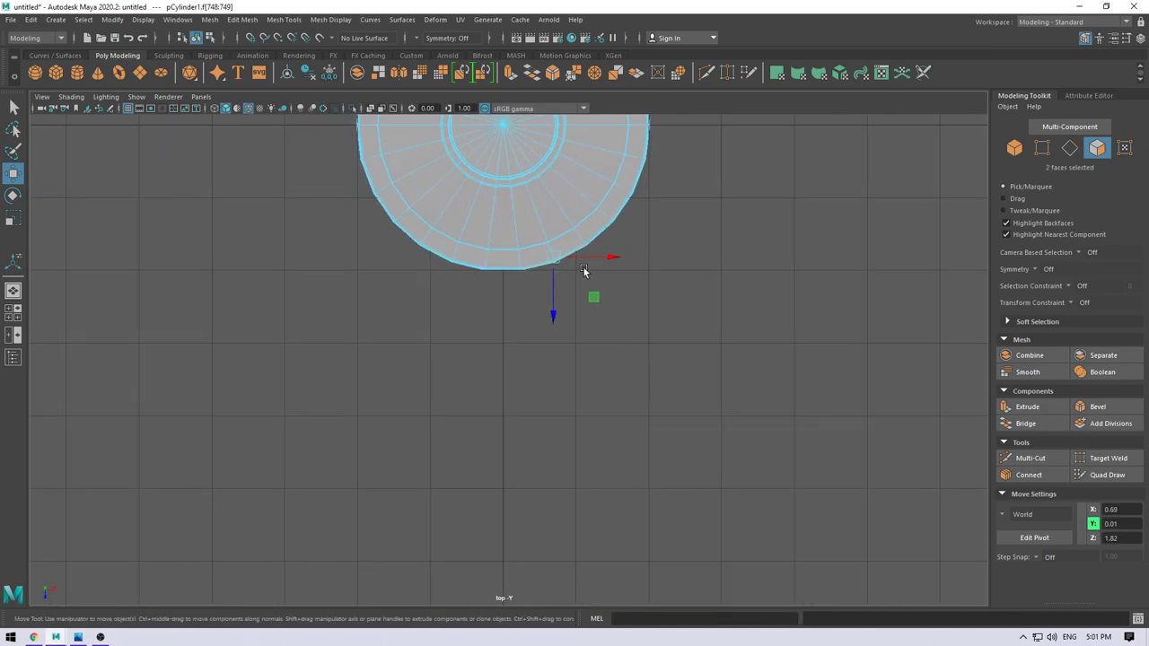
pyautogui.scroll(3, 584, 272)
pyautogui.keyDown('alt'); pyautogui.moveTo(651, 364); pyautogui.dragTo(649, 508, button='middle'); pyautogui.keyUp('alt')
pyautogui.scroll(2, 639, 477)
pyautogui.scroll(2, 622, 395)
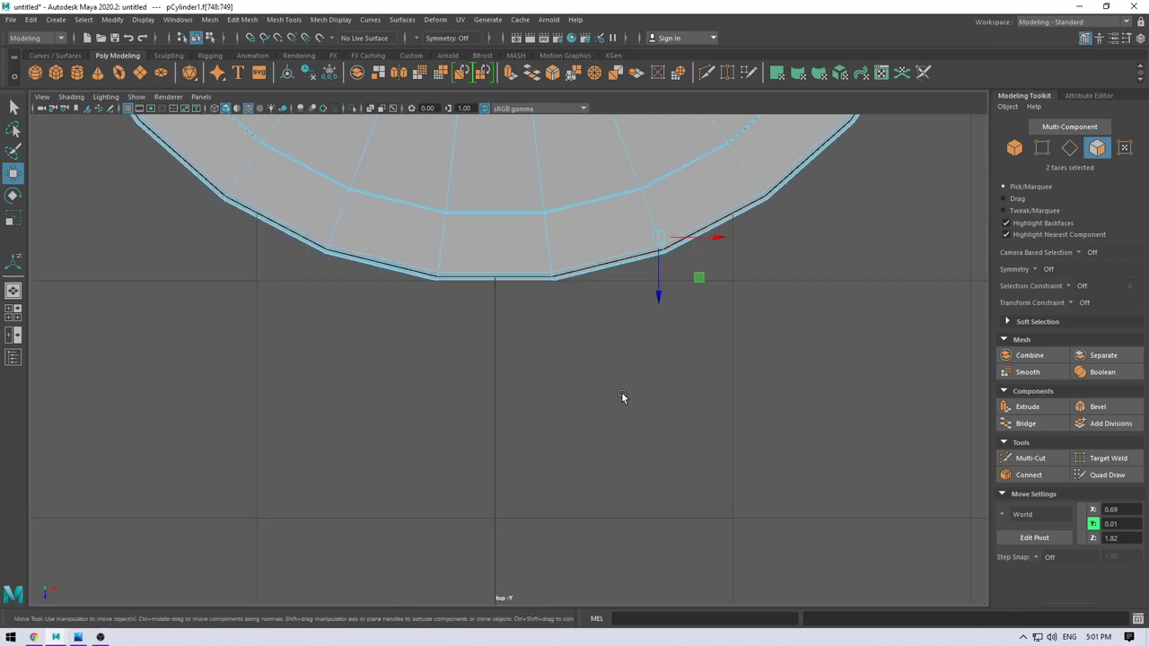
pyautogui.keyDown('alt'); pyautogui.moveTo(621, 396); pyautogui.dragTo(604, 444, button='middle'); pyautogui.keyUp('alt')
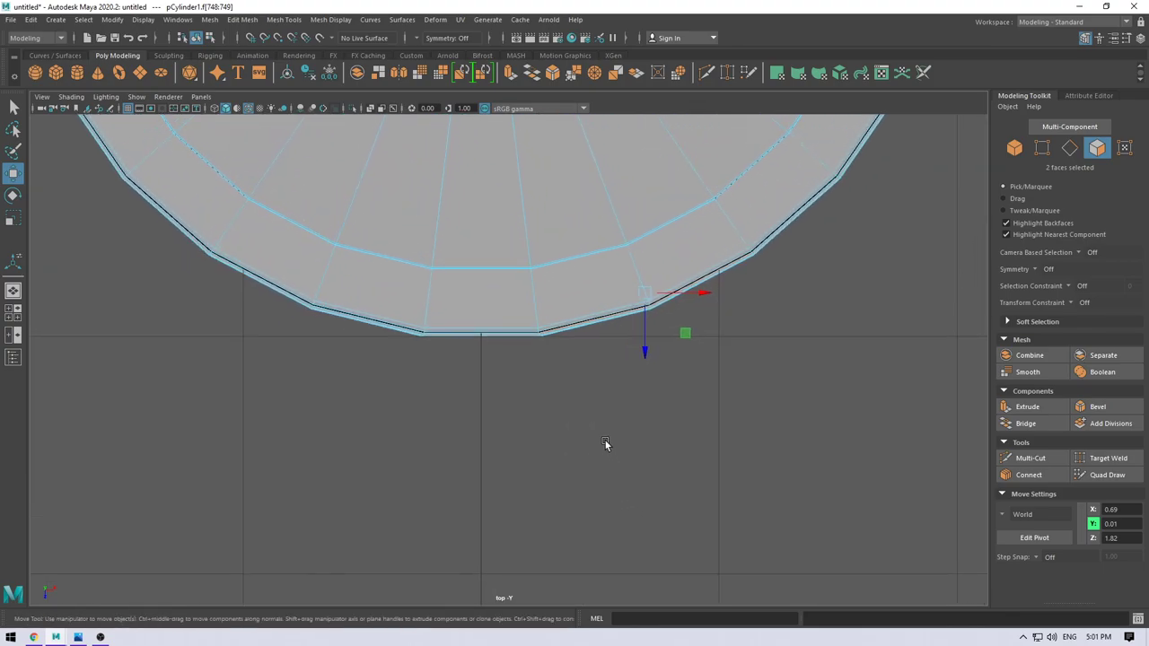
pyautogui.keyDown('ctrl'); pyautogui.click(712, 210); pyautogui.keyUp('ctrl')
pyautogui.keyDown('shift'); pyautogui.moveTo(642, 330); pyautogui.dragTo(642, 539, button='right'); pyautogui.keyUp('shift')
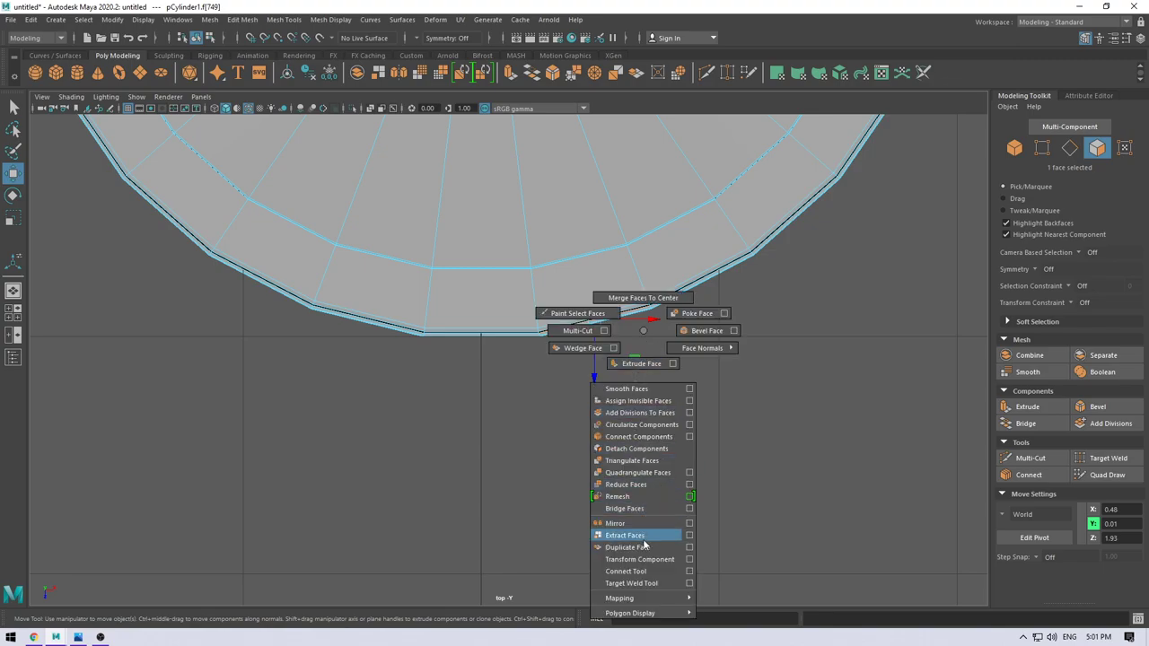
pyautogui.press('w')
pyautogui.press('space')
pyautogui.press('space')
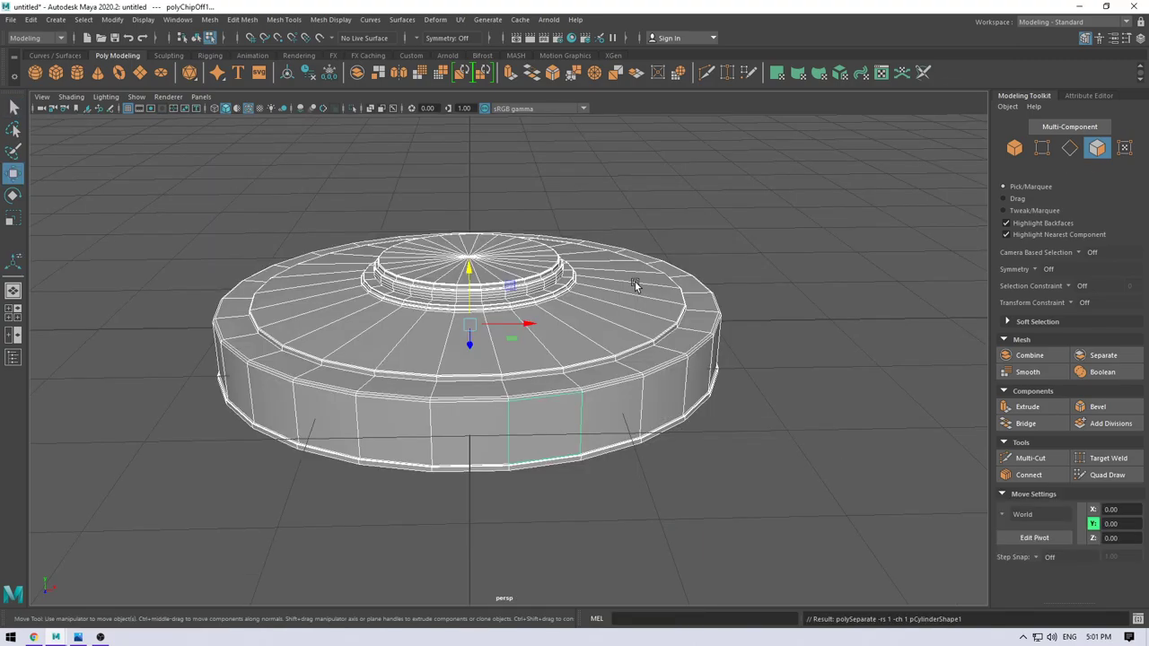
pyautogui.moveTo(544, 314); pyautogui.dragTo(788, 323, button='right')
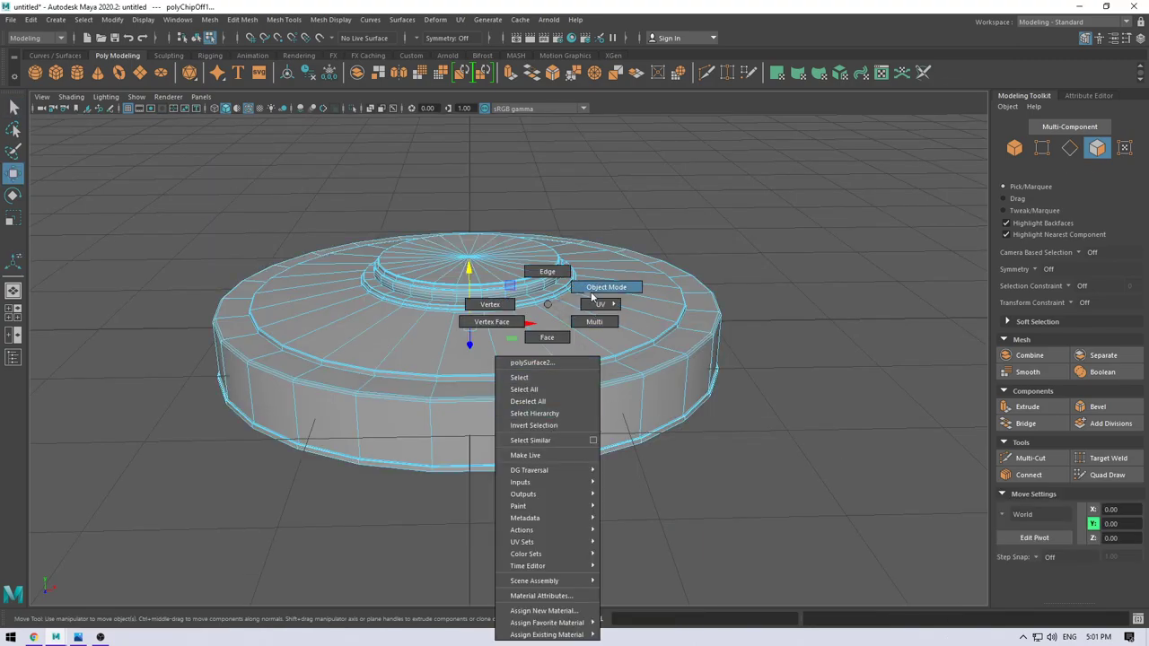
# Step: Select the extracted panel polySurface2 and scale it down in Y to about 0.84
pyautogui.click(558, 442)
pyautogui.press('F11')
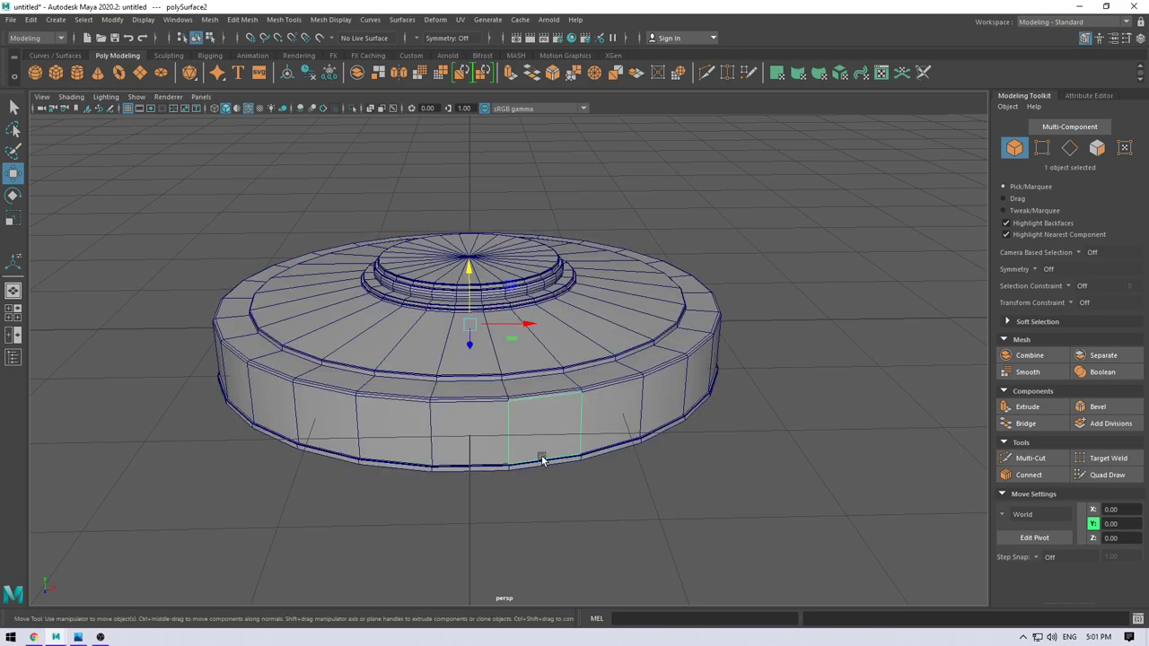
pyautogui.press('space')
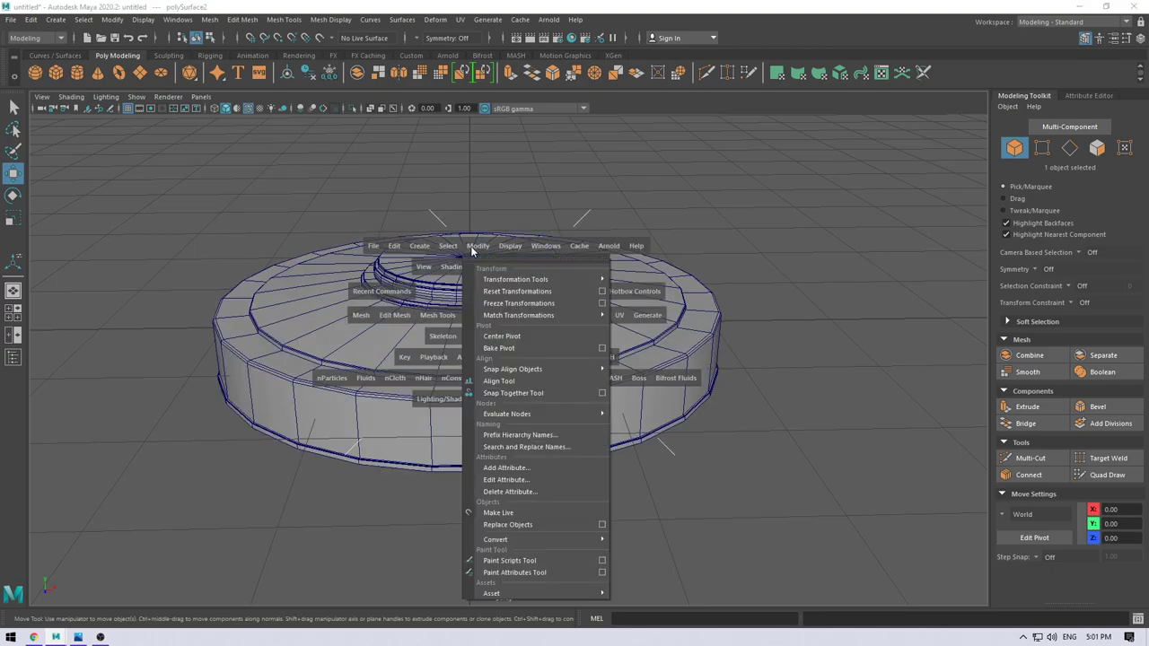
pyautogui.moveTo(471, 247); pyautogui.dragTo(539, 334)
pyautogui.click(568, 413)
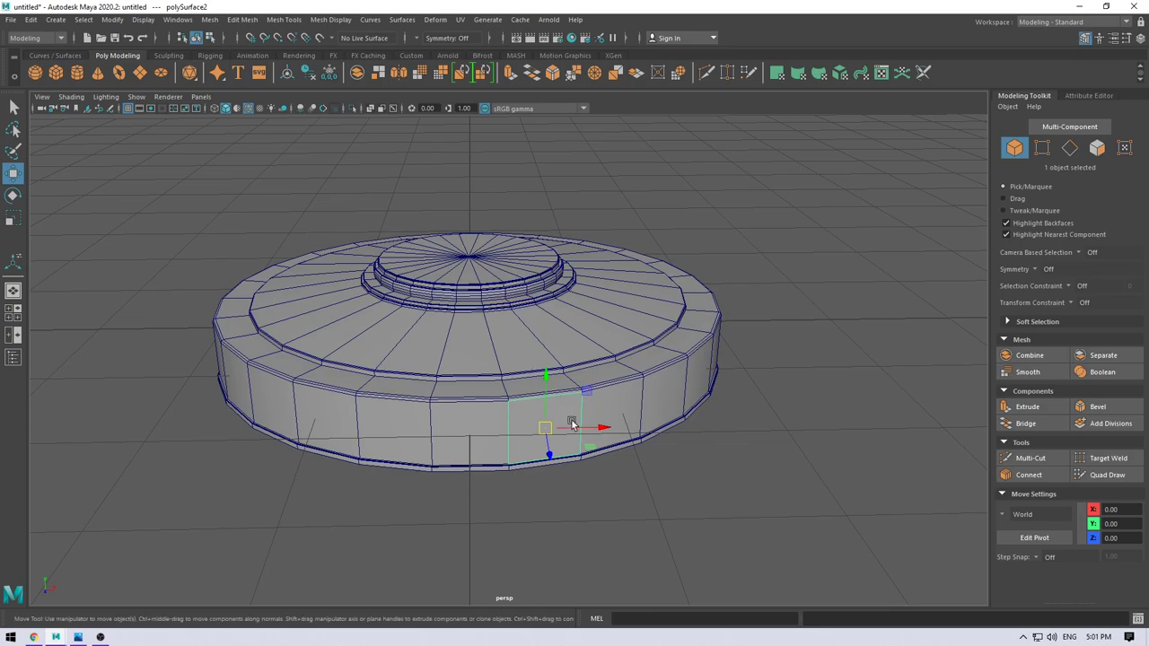
pyautogui.press('r')
pyautogui.moveTo(546, 380); pyautogui.dragTo(544, 372)
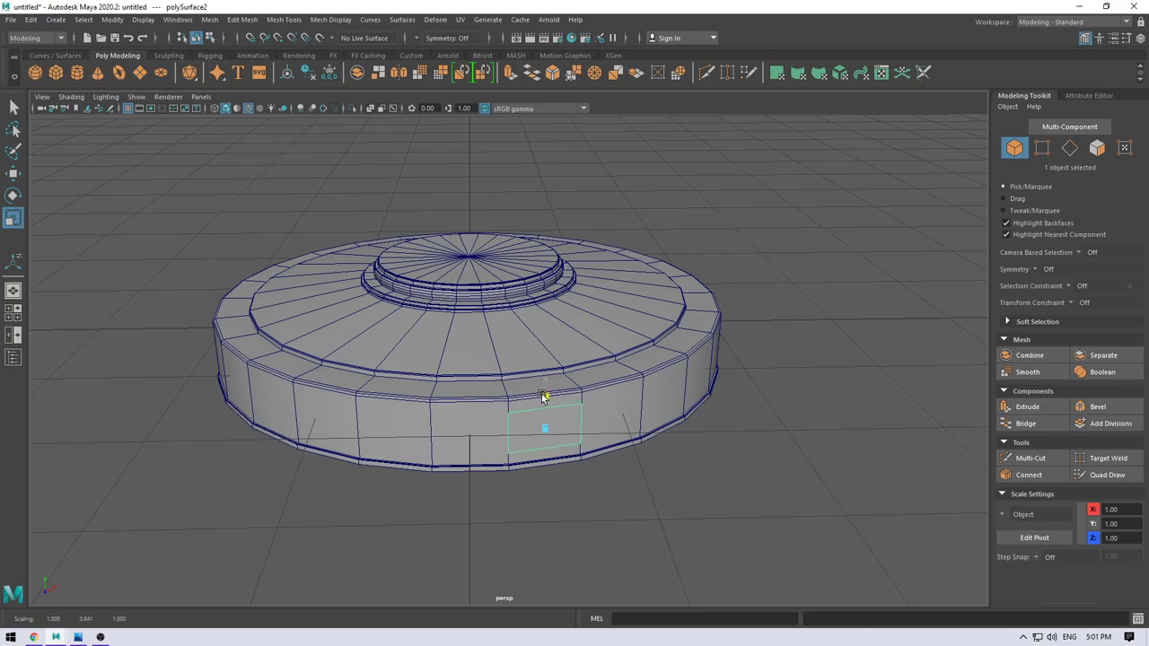
pyautogui.press('w')
# Step: Switch the viewport to the top view
pyautogui.press('space')
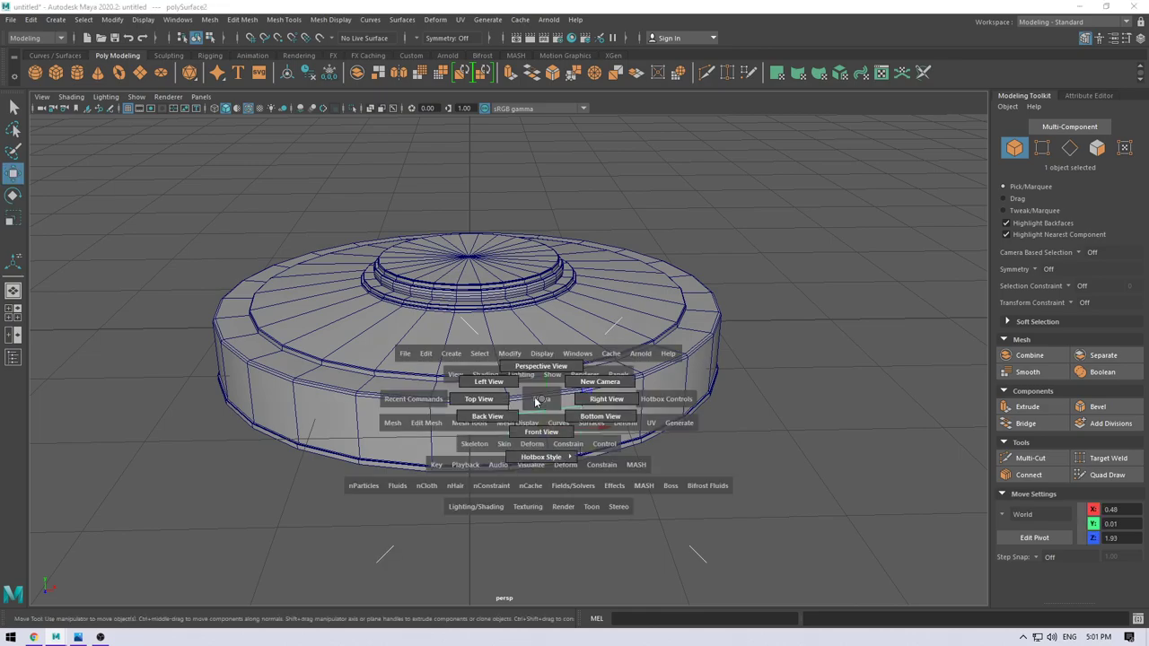
pyautogui.moveTo(536, 401); pyautogui.dragTo(509, 405)
pyautogui.moveTo(641, 307)
pyautogui.mouseDown(button='right')
pyautogui.moveTo(645, 416)
pyautogui.moveTo(693, 286)
pyautogui.mouseUp(button='right')
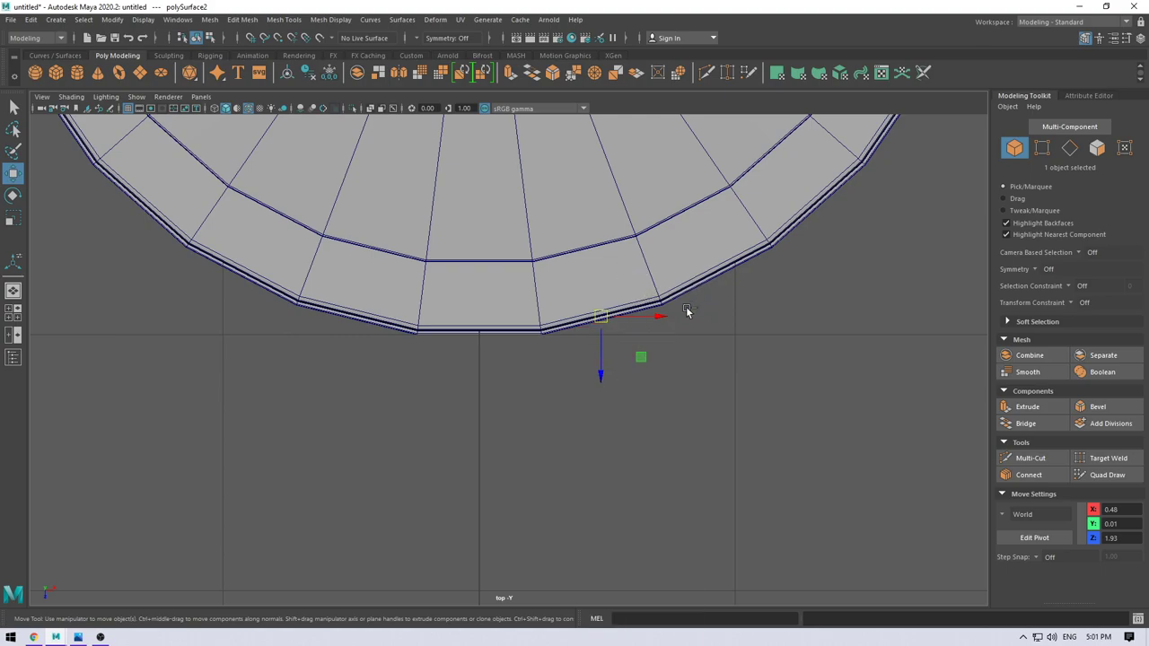
# Step: Hide all other objects and extrude the panel's outer edge outward from the rim
pyautogui.hotkey('alt', 'h')
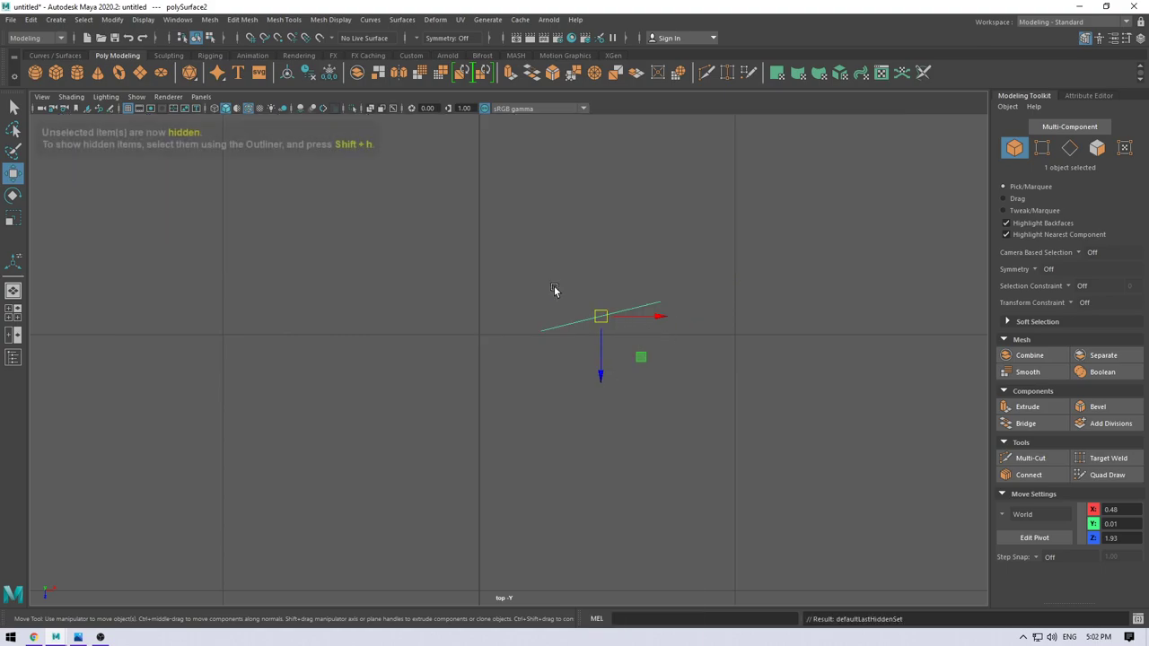
pyautogui.moveTo(554, 289); pyautogui.dragTo(545, 251, button='right')
pyautogui.click(540, 329)
pyautogui.moveTo(518, 300); pyautogui.dragTo(567, 372)
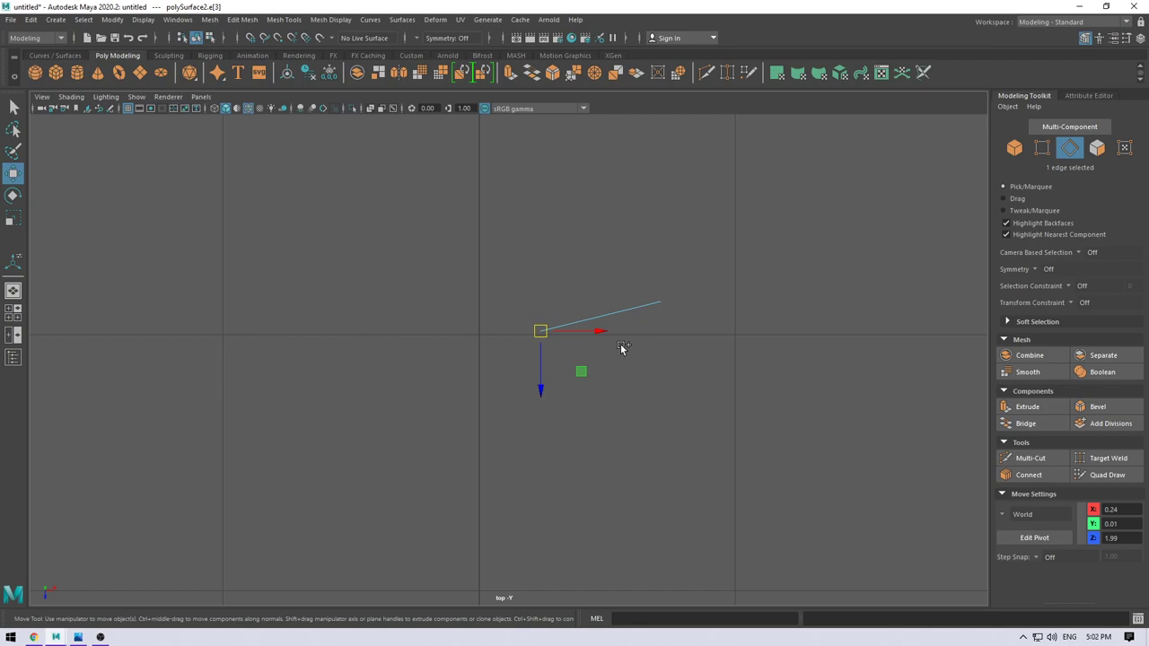
pyautogui.moveTo(542, 363)
pyautogui.keyDown('shift'); pyautogui.mouseDown()
pyautogui.moveTo(544, 335)
pyautogui.moveTo(531, 368)
pyautogui.mouseUp(); pyautogui.keyUp('shift')
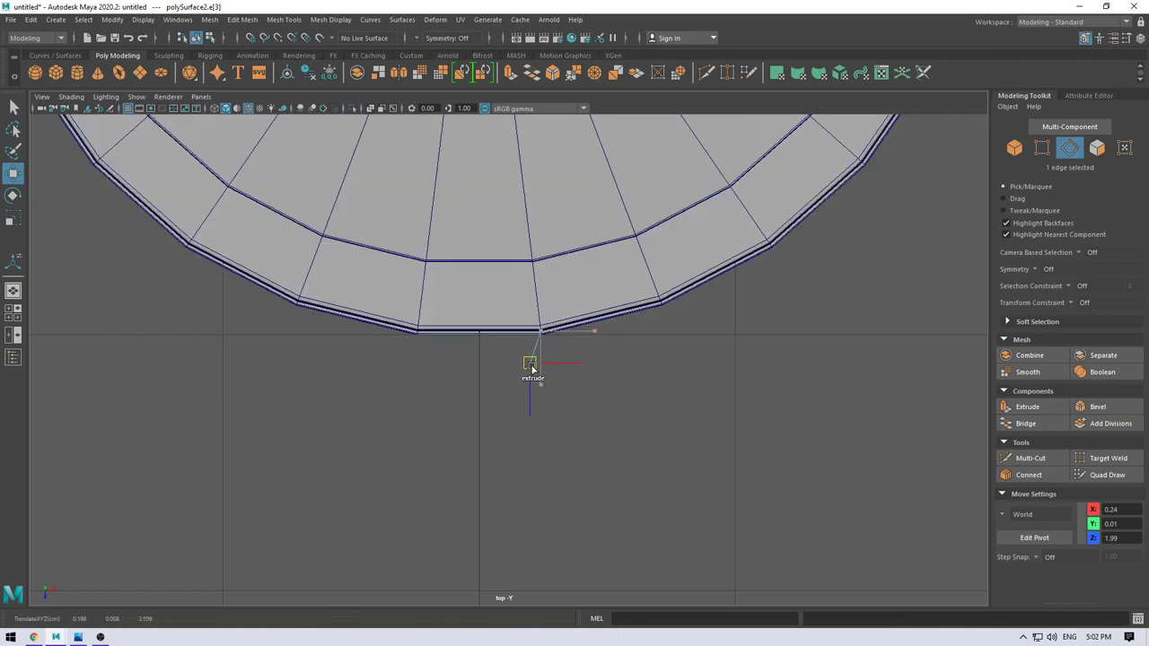
pyautogui.moveTo(532, 369)
pyautogui.keyDown('shift'); pyautogui.mouseDown()
pyautogui.moveTo(444, 370)
pyautogui.moveTo(608, 441)
pyautogui.moveTo(607, 405)
pyautogui.moveTo(477, 317)
pyautogui.moveTo(554, 303)
pyautogui.mouseUp(); pyautogui.keyUp('shift')
# Step: Move and snap the bracket's end vertices along X onto the model's centre line
pyautogui.press('space')
pyautogui.click(501, 330)
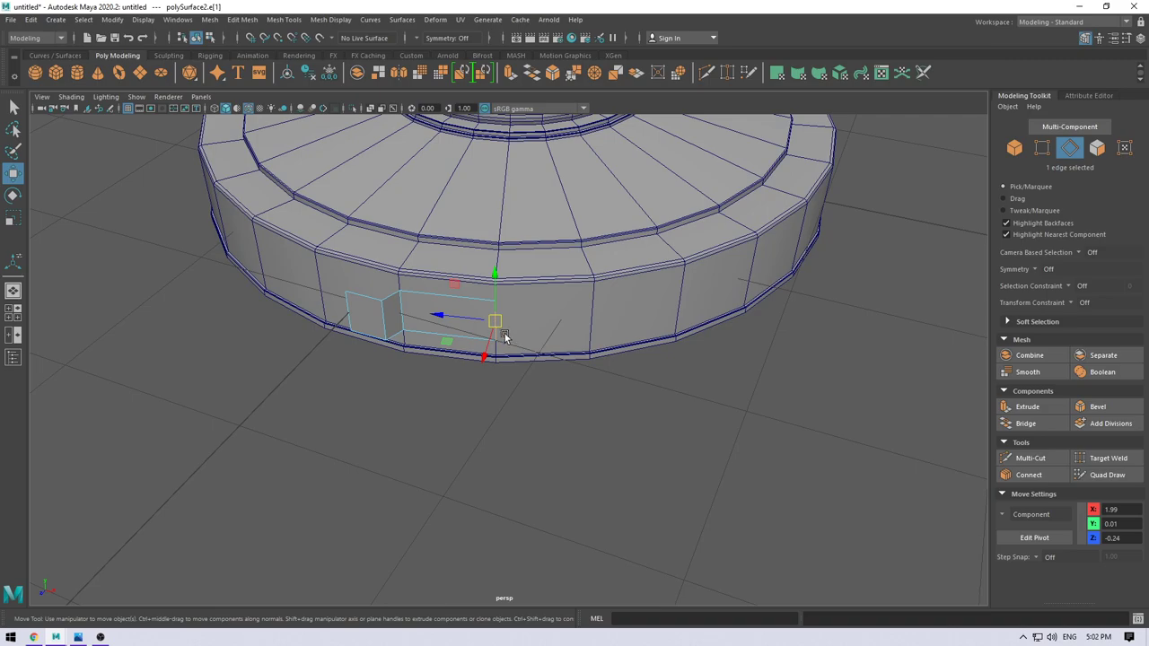
pyautogui.click(403, 311)
pyautogui.keyDown('alt'); pyautogui.moveTo(403, 311); pyautogui.dragTo(459, 381); pyautogui.keyUp('alt')
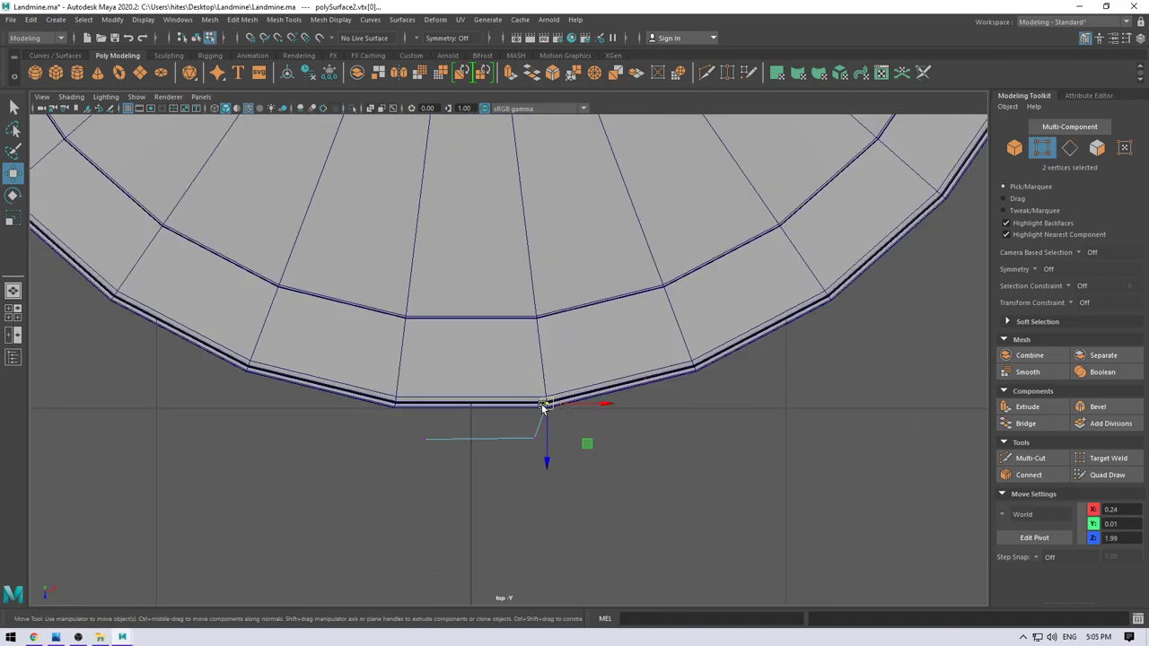
pyautogui.moveTo(545, 407); pyautogui.dragTo(589, 403)
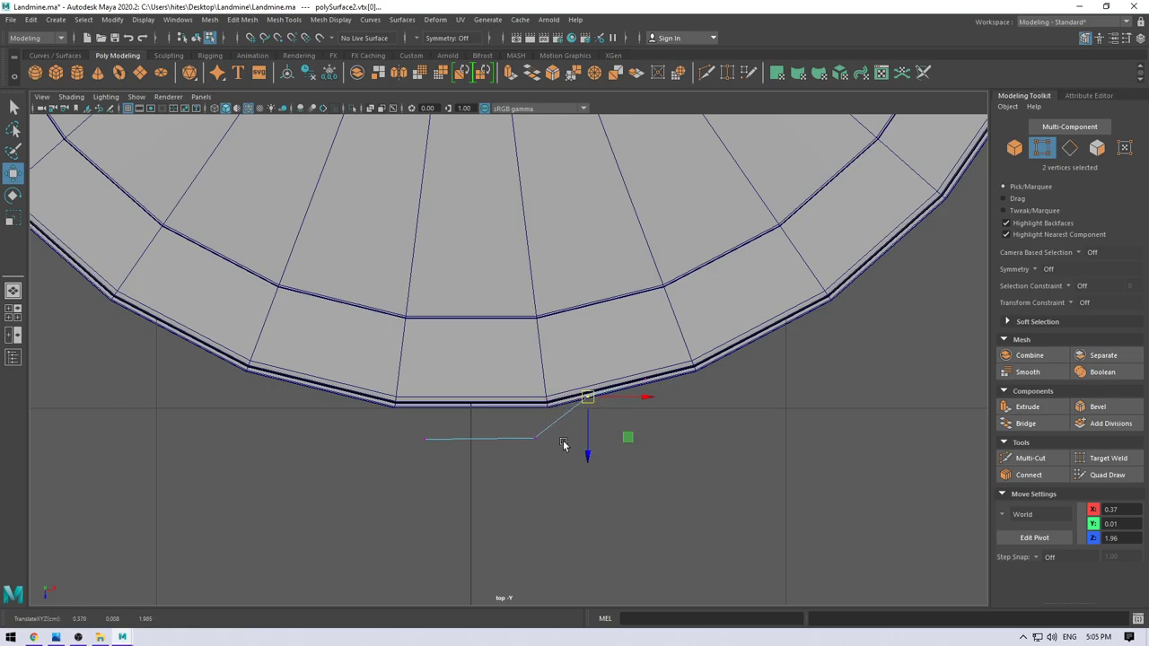
pyautogui.moveTo(547, 441); pyautogui.dragTo(539, 447, button='middle')
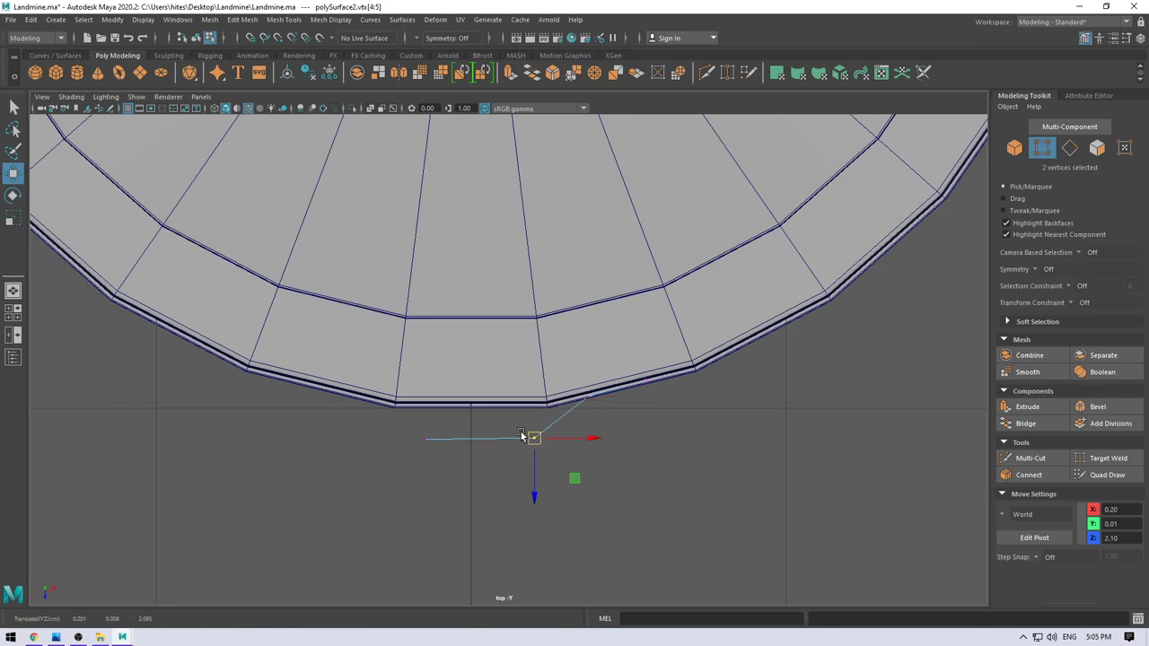
pyautogui.moveTo(394, 427); pyautogui.dragTo(613, 485)
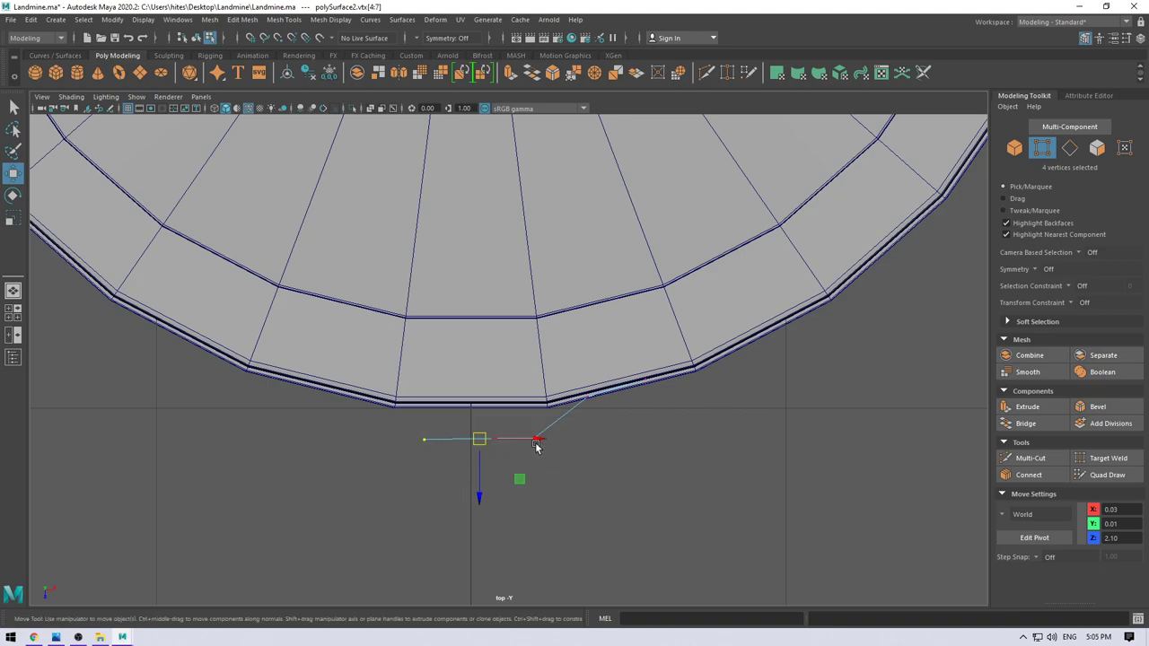
pyautogui.moveTo(401, 417); pyautogui.dragTo(641, 480)
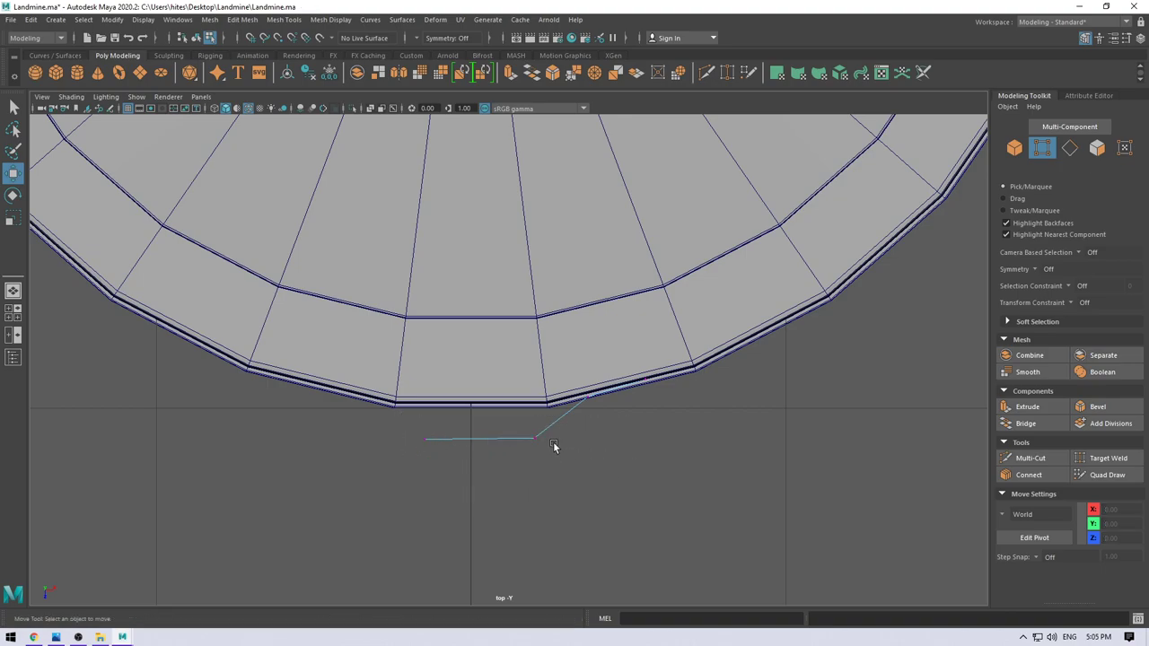
pyautogui.moveTo(542, 440); pyautogui.dragTo(586, 443)
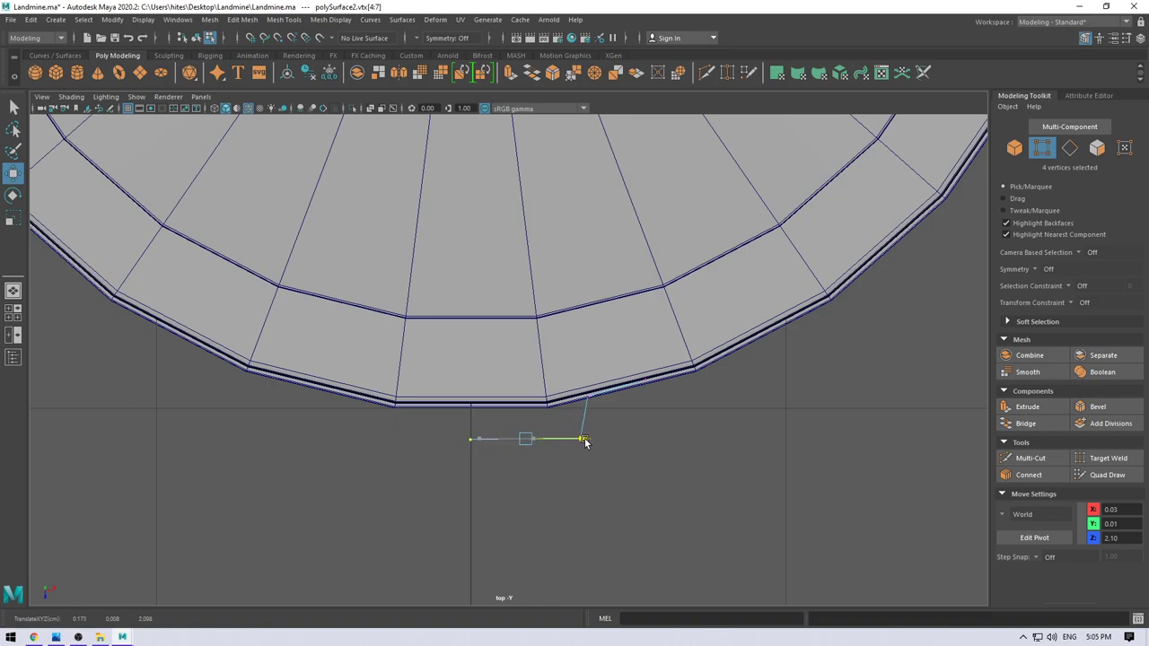
pyautogui.moveTo(641, 469); pyautogui.dragTo(575, 429)
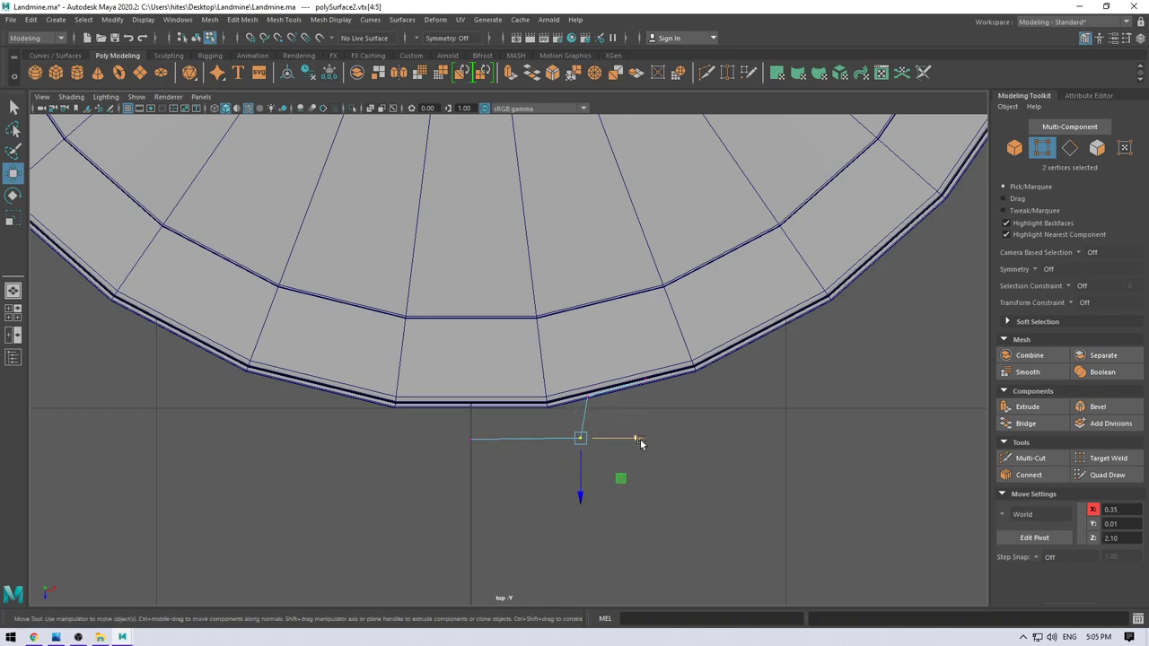
pyautogui.moveTo(641, 443); pyautogui.dragTo(627, 443)
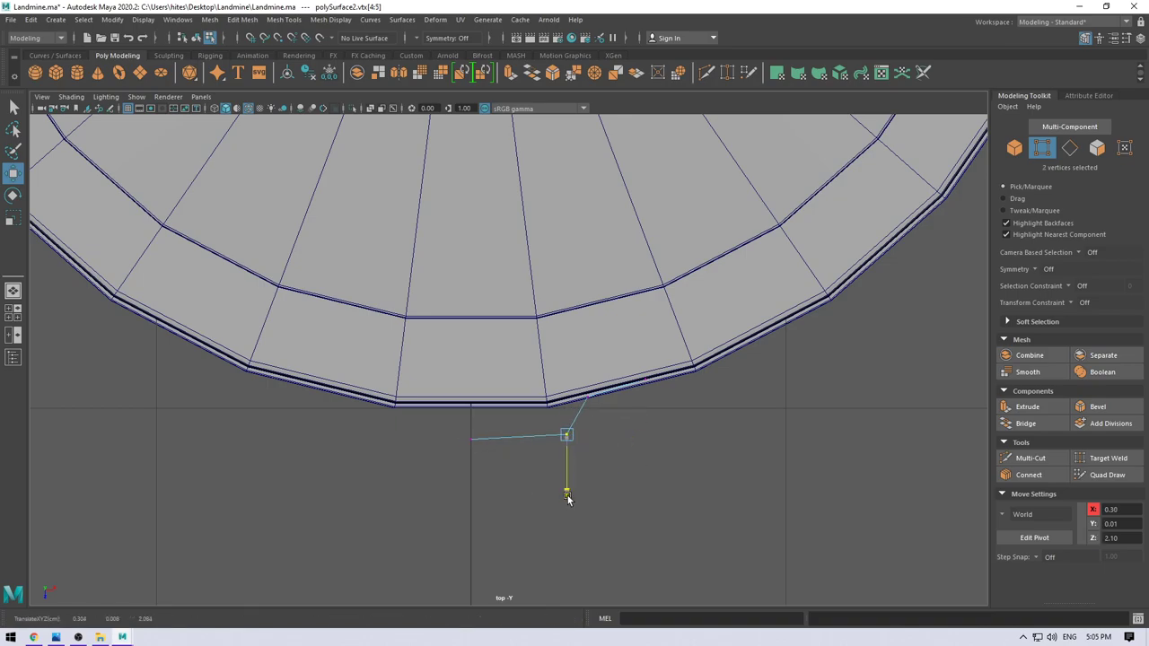
# Step: In top view, move the panel's pivot to the bracket end at X 0, Z 2.10
pyautogui.press('space')
pyautogui.click(594, 378)
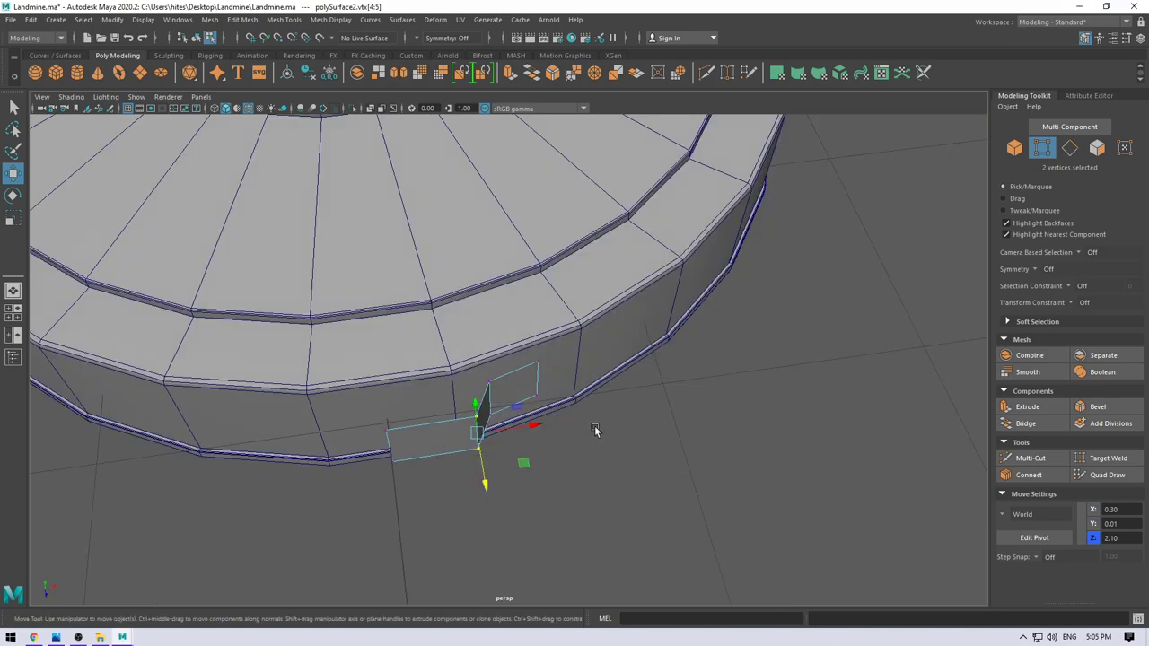
pyautogui.keyDown('alt'); pyautogui.moveTo(582, 426); pyautogui.dragTo(686, 327); pyautogui.keyUp('alt')
pyautogui.moveTo(692, 304); pyautogui.dragTo(725, 306, button='right')
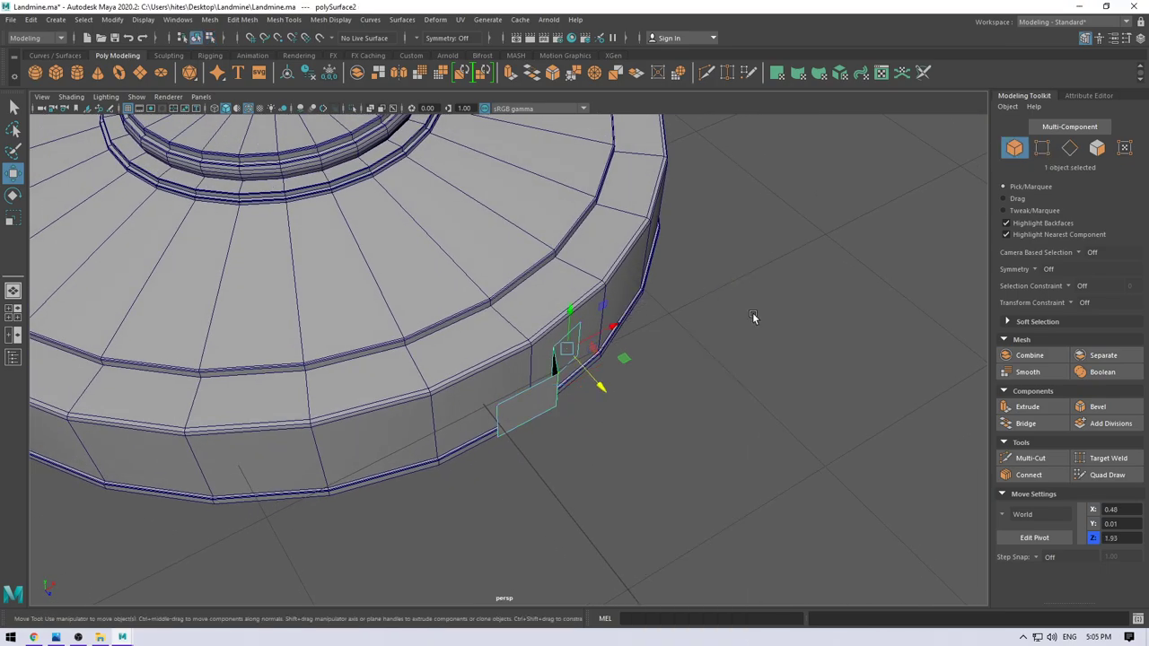
pyautogui.press('space')
pyautogui.click(673, 326)
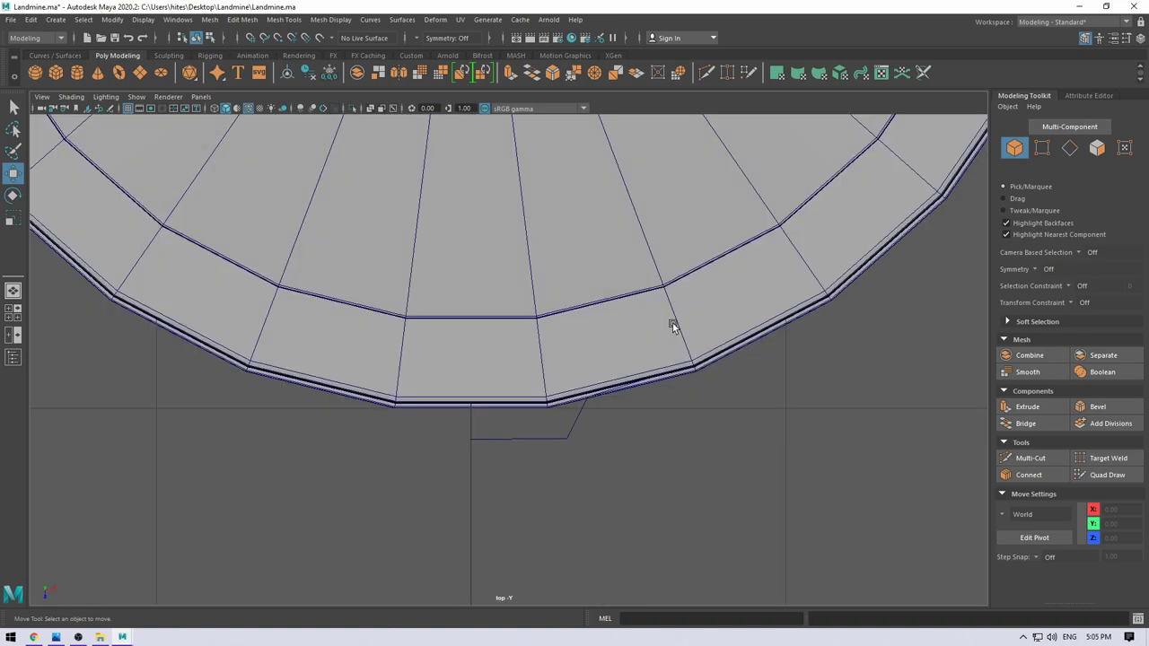
pyautogui.click(500, 441)
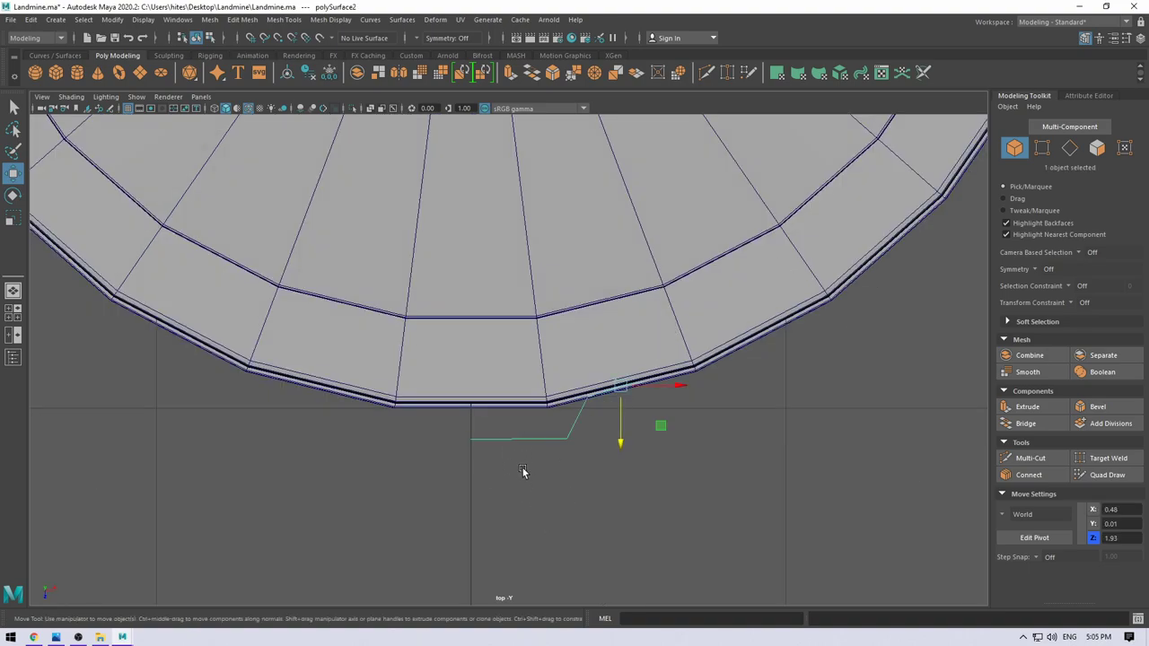
pyautogui.press('d')
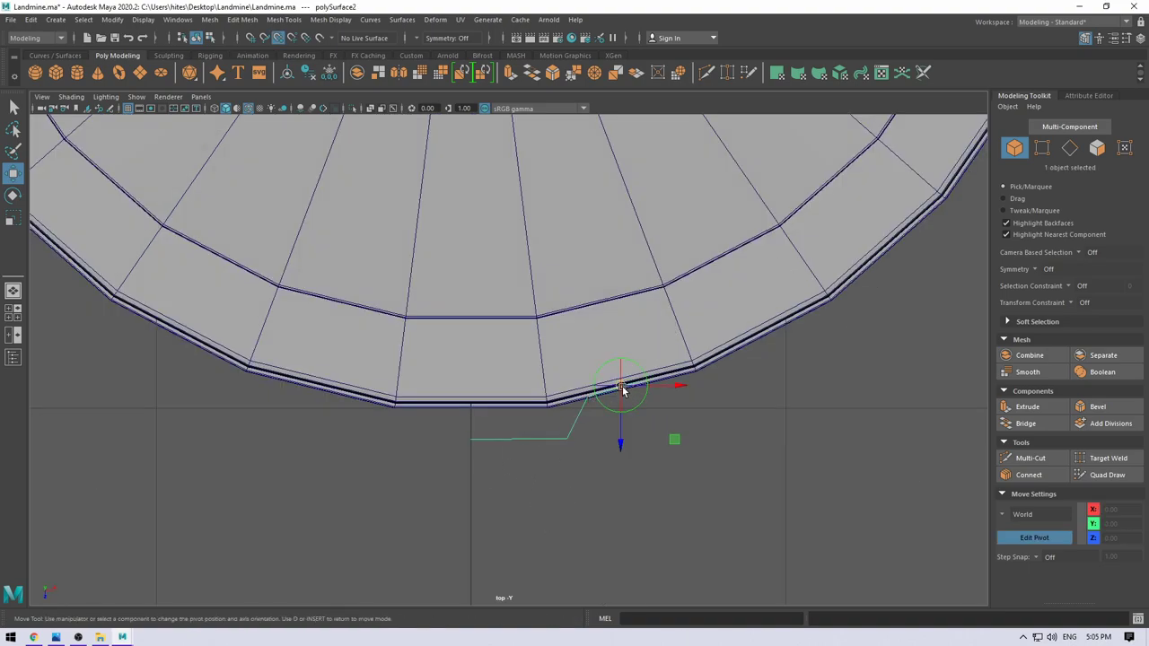
pyautogui.moveTo(622, 386); pyautogui.dragTo(554, 420)
# Step: Set Scale X to -1 in the Channel Box to mirror the bracket
pyautogui.press('d')
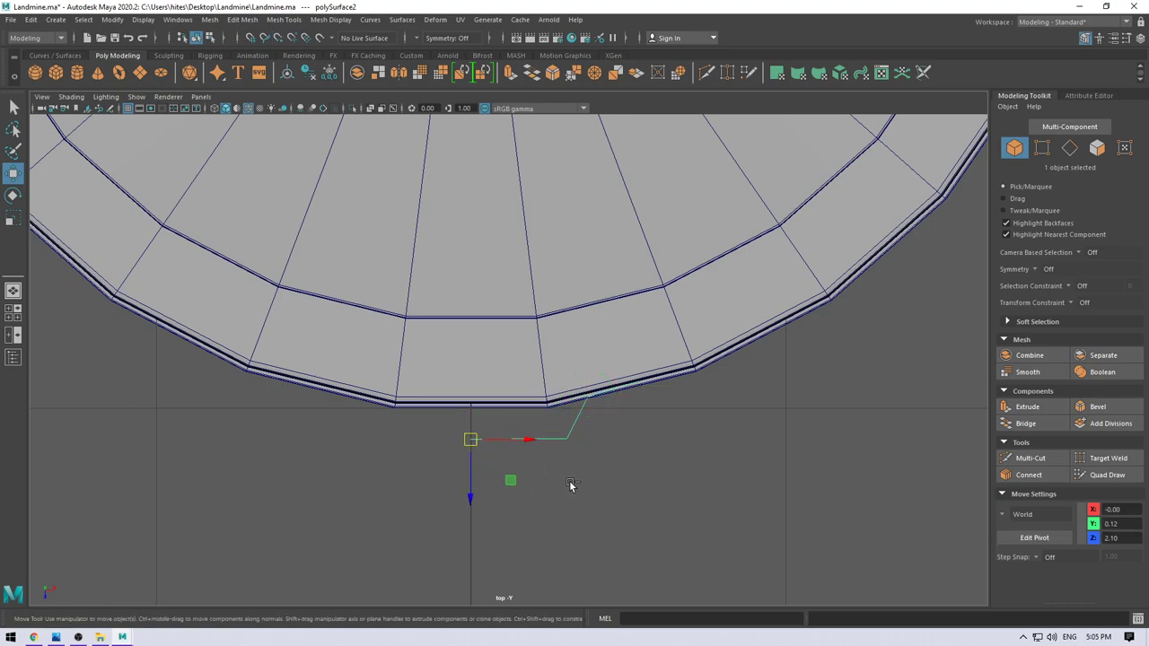
pyautogui.click(1140, 38)
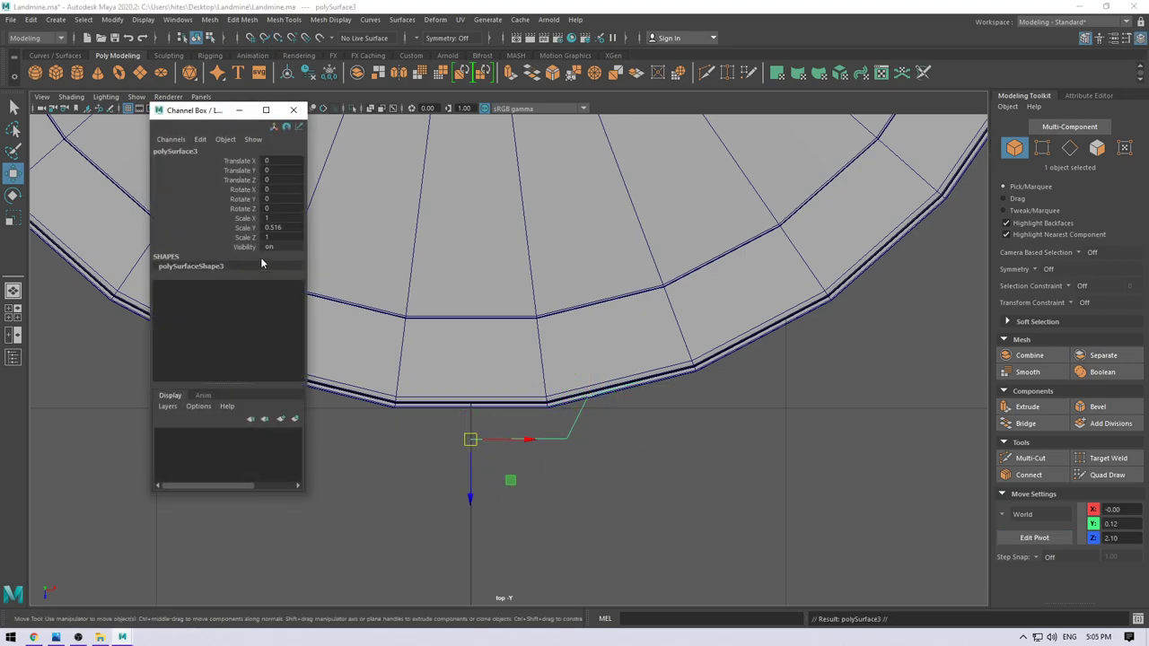
pyautogui.doubleClick(280, 219)
pyautogui.press('Return')
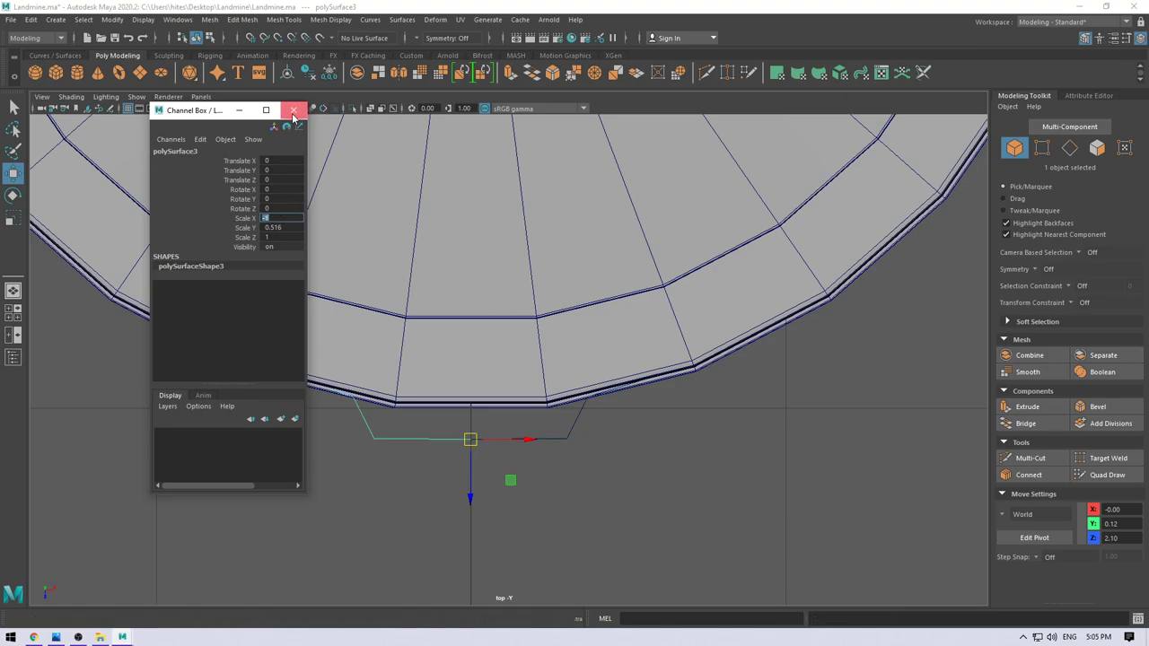
pyautogui.click(293, 109)
# Step: Select both bracket halves and combine them into one mesh, polySurface3
pyautogui.scroll(1, 580, 457)
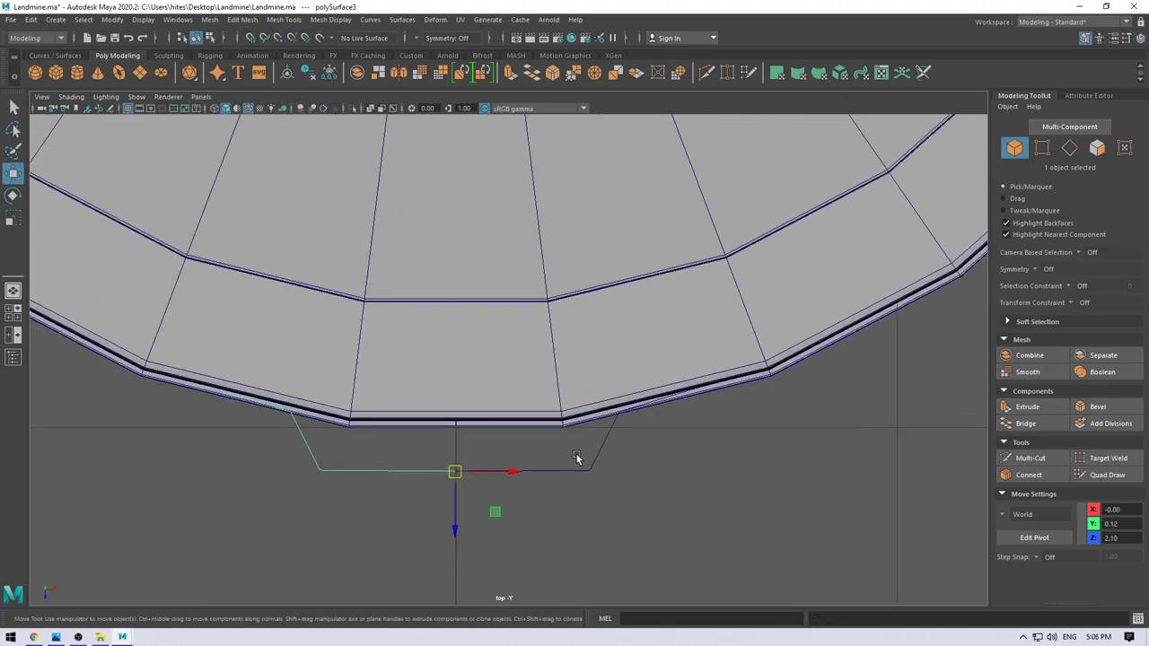
pyautogui.scroll(1, 569, 364)
pyautogui.scroll(1, 567, 359)
pyautogui.moveTo(598, 417); pyautogui.dragTo(467, 349)
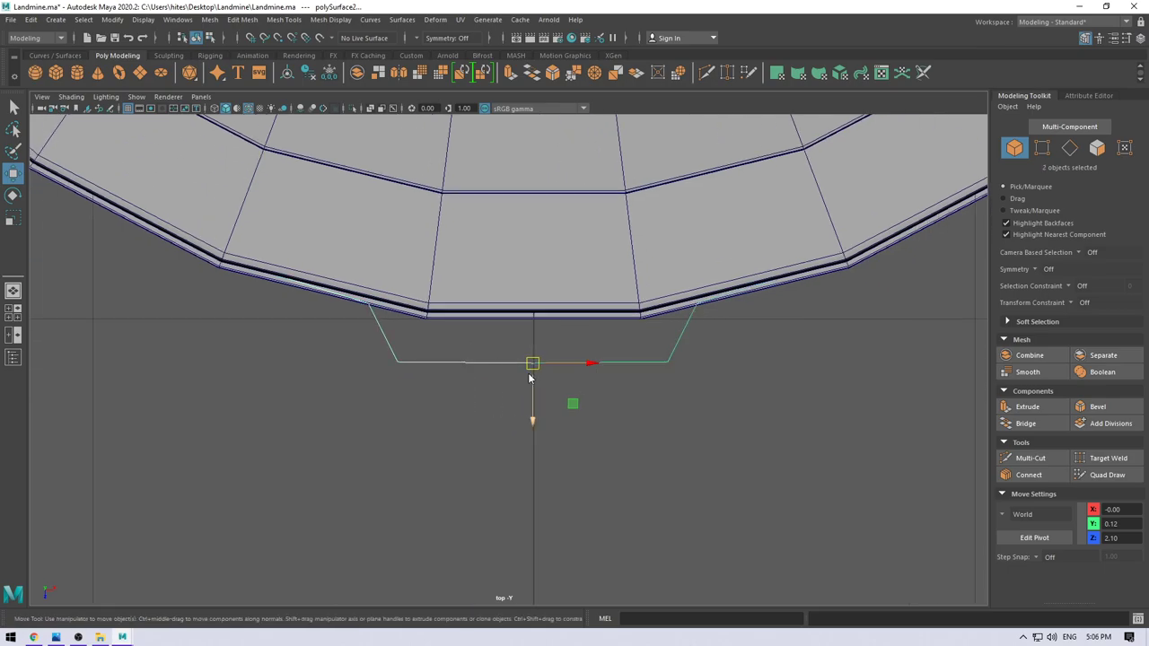
pyautogui.keyDown('shift'); pyautogui.moveTo(529, 316); pyautogui.dragTo(508, 570, button='right'); pyautogui.keyUp('shift')
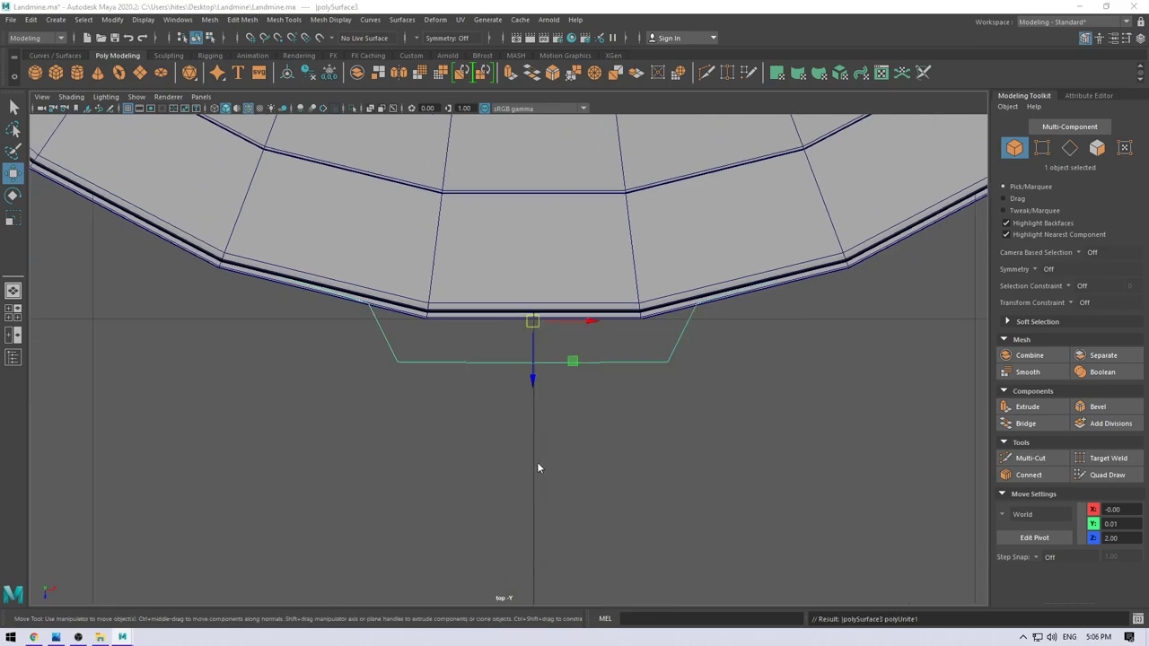
pyautogui.moveTo(539, 467)
pyautogui.keyDown('alt'); pyautogui.mouseDown()
pyautogui.moveTo(513, 487)
pyautogui.moveTo(515, 418)
pyautogui.mouseUp(); pyautogui.keyUp('alt')
# Step: Merge the bracket's seam vertices with a Distance Threshold of 0.1
pyautogui.scroll(2, 474, 335)
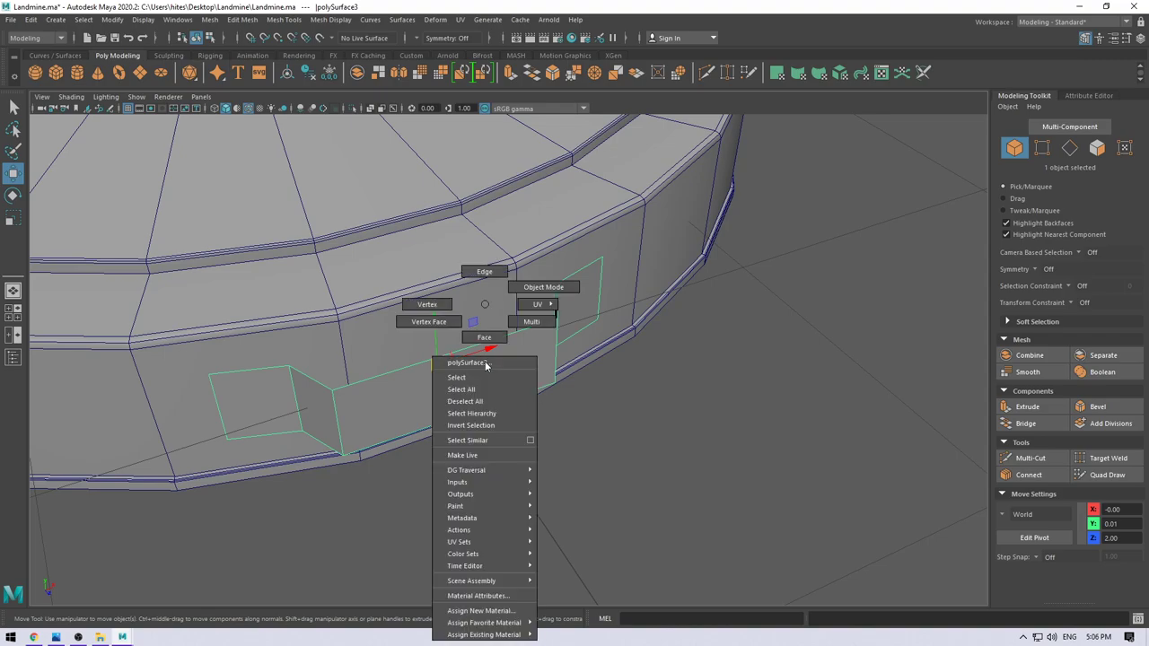
pyautogui.moveTo(481, 315); pyautogui.dragTo(416, 325, button='right')
pyautogui.keyDown('shift'); pyautogui.moveTo(467, 409); pyautogui.dragTo(501, 354, button='right'); pyautogui.keyUp('shift')
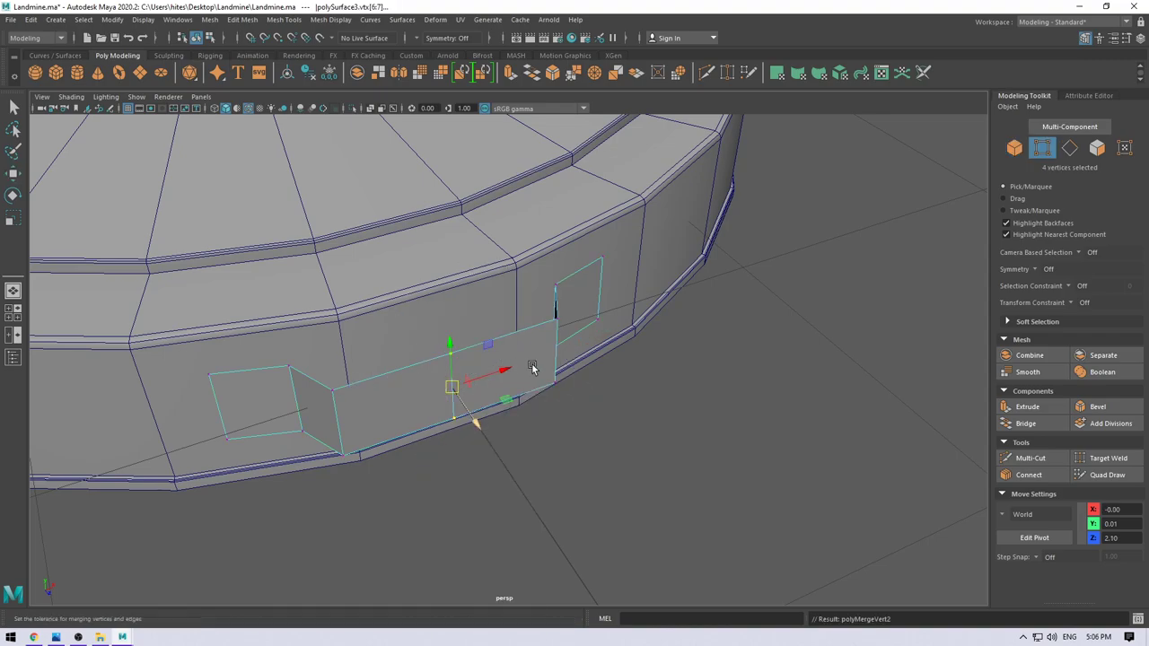
pyautogui.moveTo(709, 365); pyautogui.dragTo(721, 364)
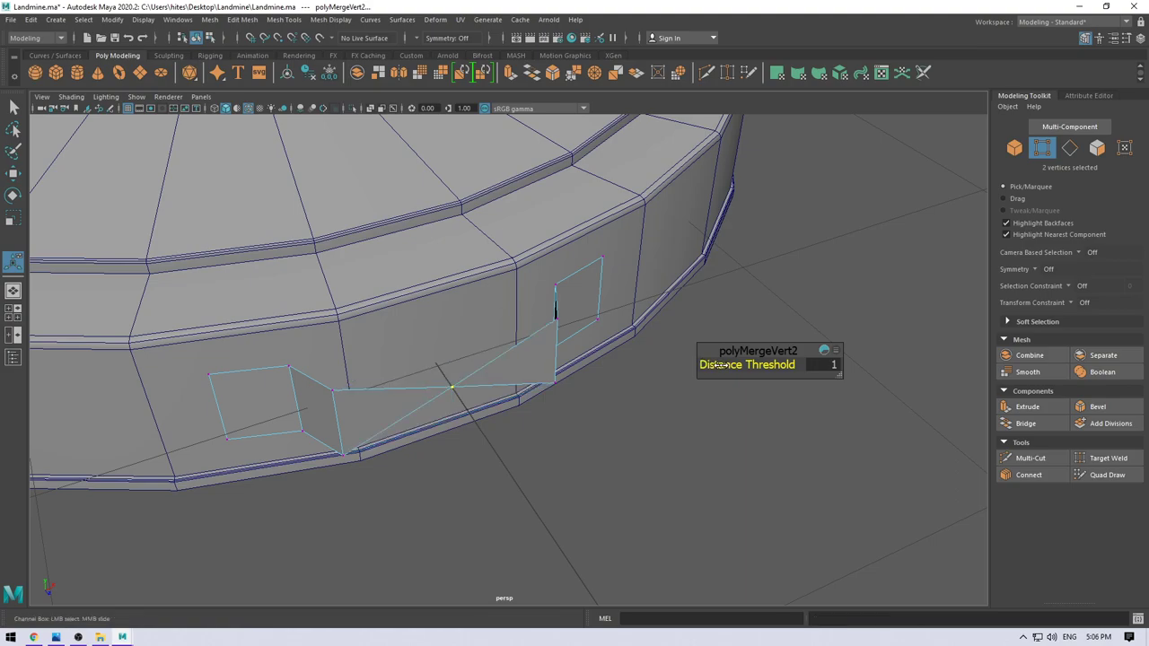
pyautogui.moveTo(718, 364); pyautogui.dragTo(709, 364)
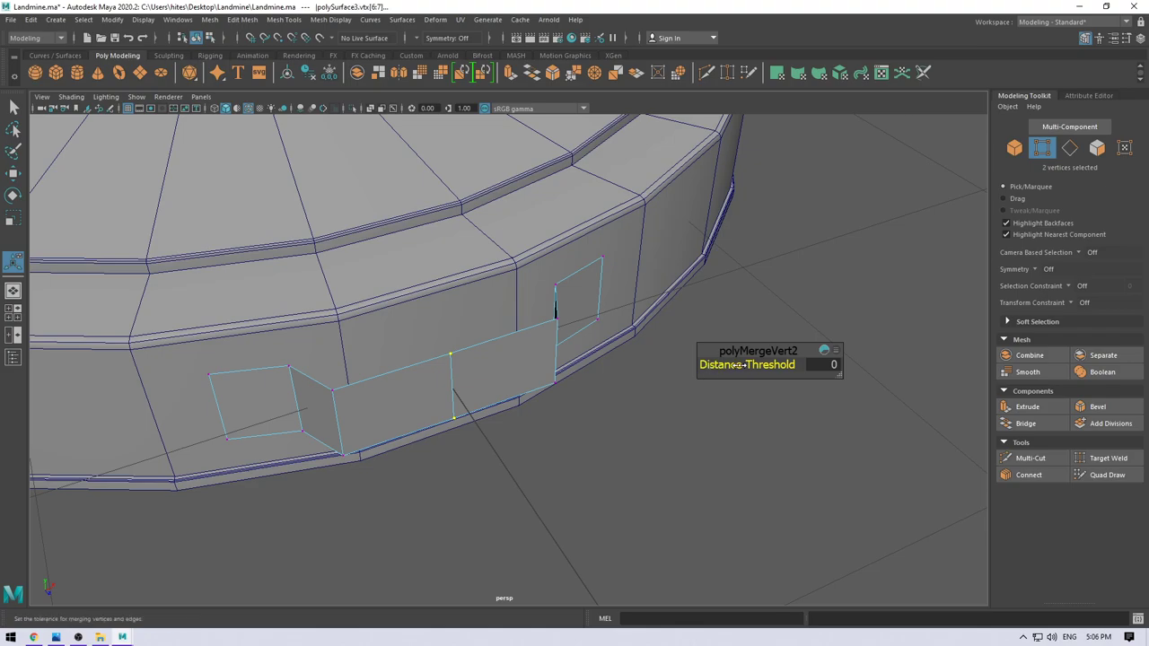
pyautogui.click(823, 365)
pyautogui.write('.01')
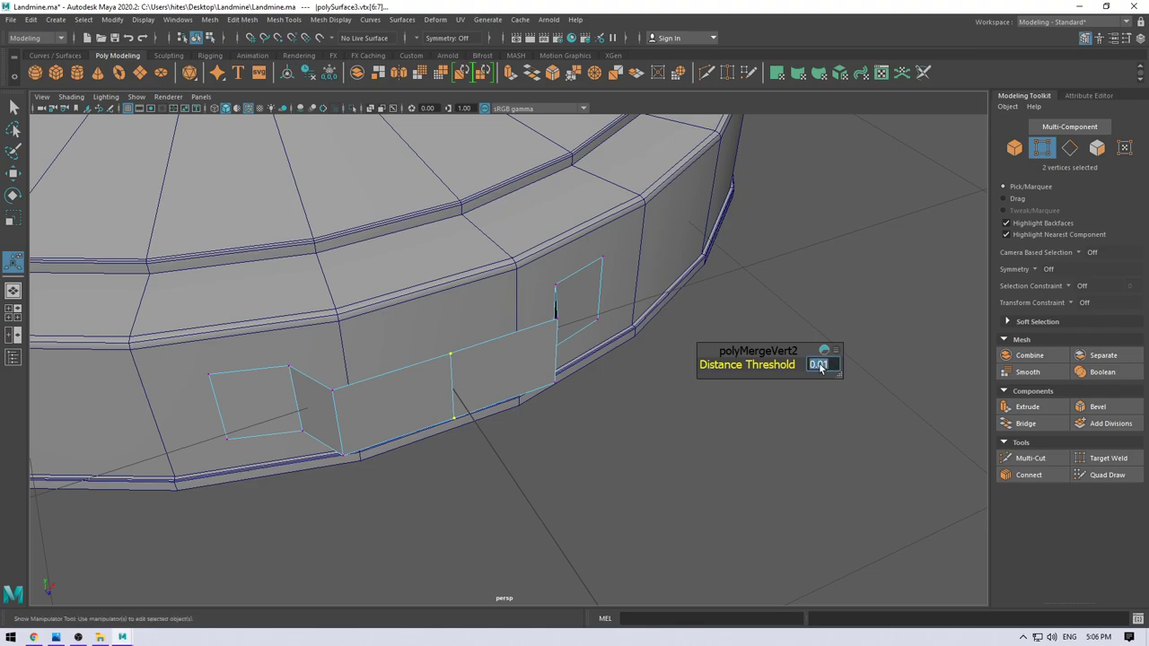
pyautogui.press('Return')
pyautogui.click(827, 364)
pyautogui.press('Return')
pyautogui.press('w')
# Step: Delete the bracket's middle seam edge to leave one continuous panel
pyautogui.moveTo(495, 305); pyautogui.dragTo(495, 269, button='right')
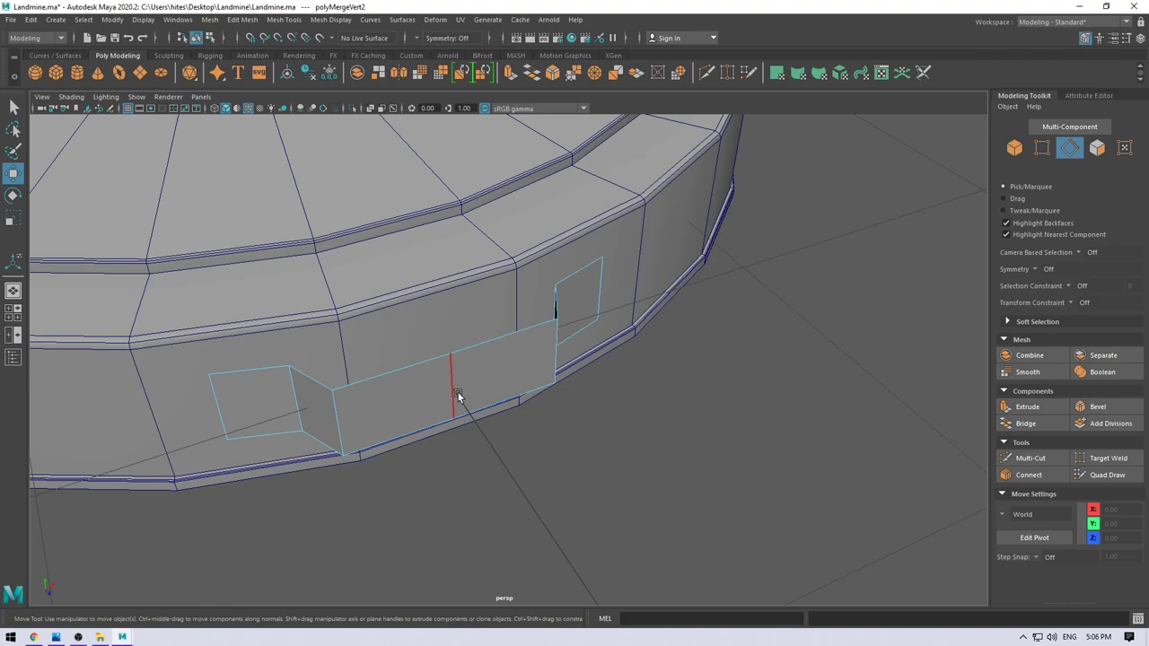
pyautogui.click(536, 354)
pyautogui.keyDown('shift'); pyautogui.moveTo(536, 355); pyautogui.dragTo(432, 406, button='right'); pyautogui.keyUp('shift')
pyautogui.press('space')
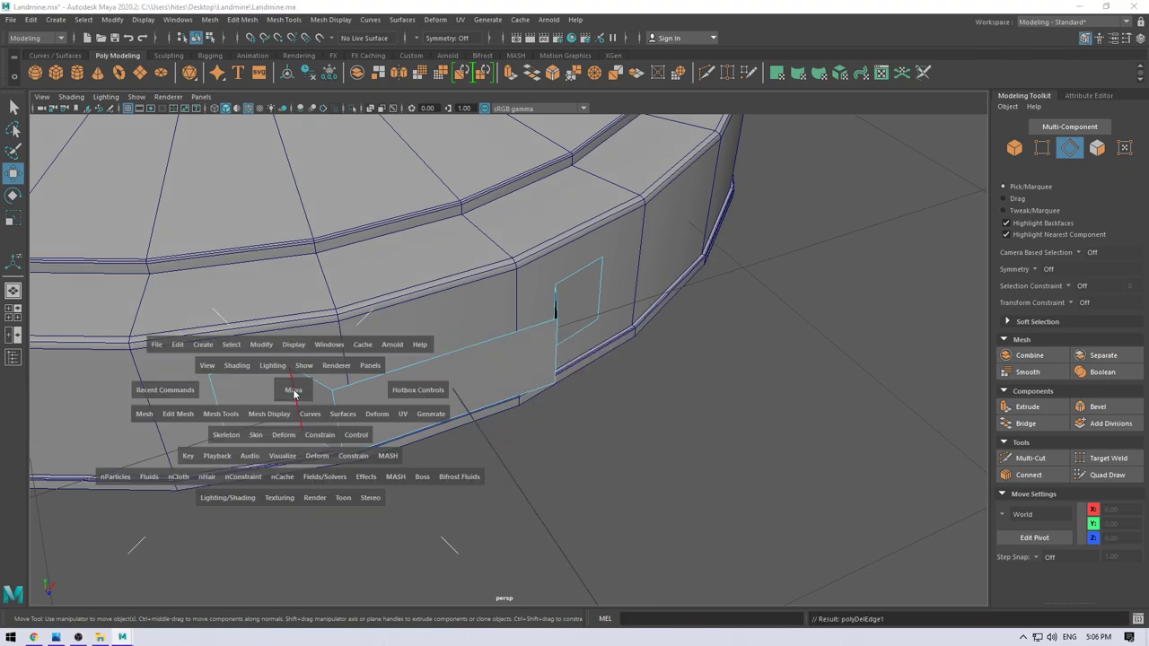
pyautogui.moveTo(296, 399); pyautogui.dragTo(388, 416)
# Step: In top view, move the panel's two end vertices along one axis
pyautogui.scroll(2, 431, 481)
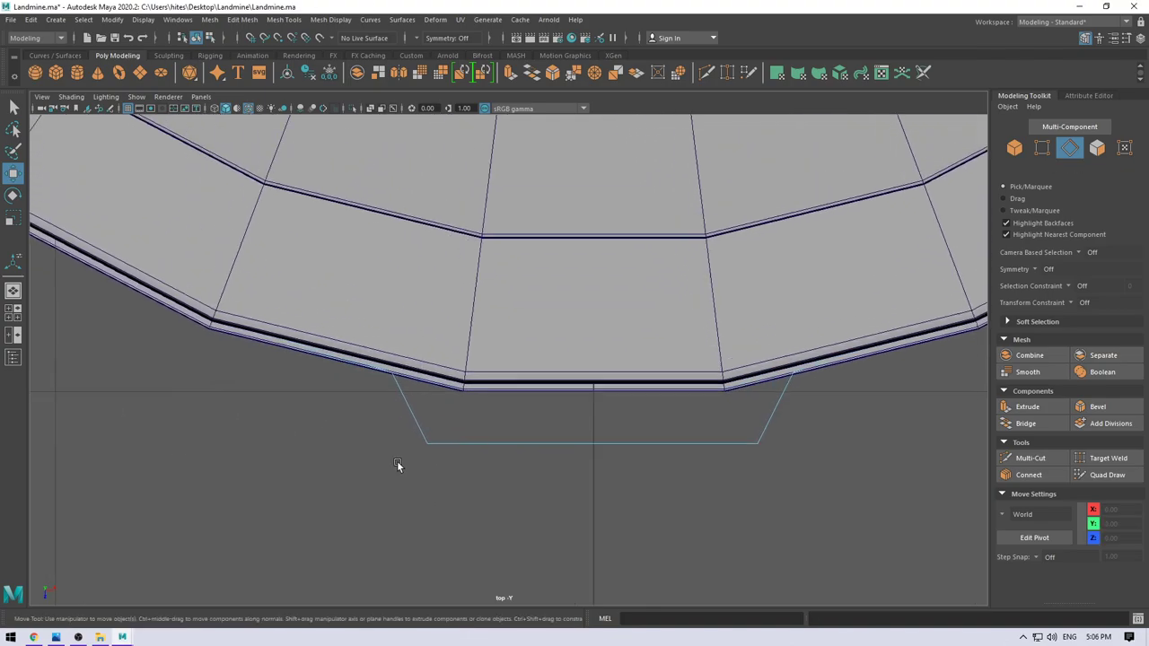
pyautogui.scroll(2, 396, 461)
pyautogui.moveTo(374, 441)
pyautogui.keyDown('alt'); pyautogui.mouseDown(button='middle')
pyautogui.moveTo(351, 390)
pyautogui.moveTo(361, 402)
pyautogui.mouseUp(button='middle'); pyautogui.keyUp('alt')
pyautogui.keyDown('ctrl'); pyautogui.moveTo(361, 402); pyautogui.dragTo(234, 379, button='right'); pyautogui.keyUp('ctrl')
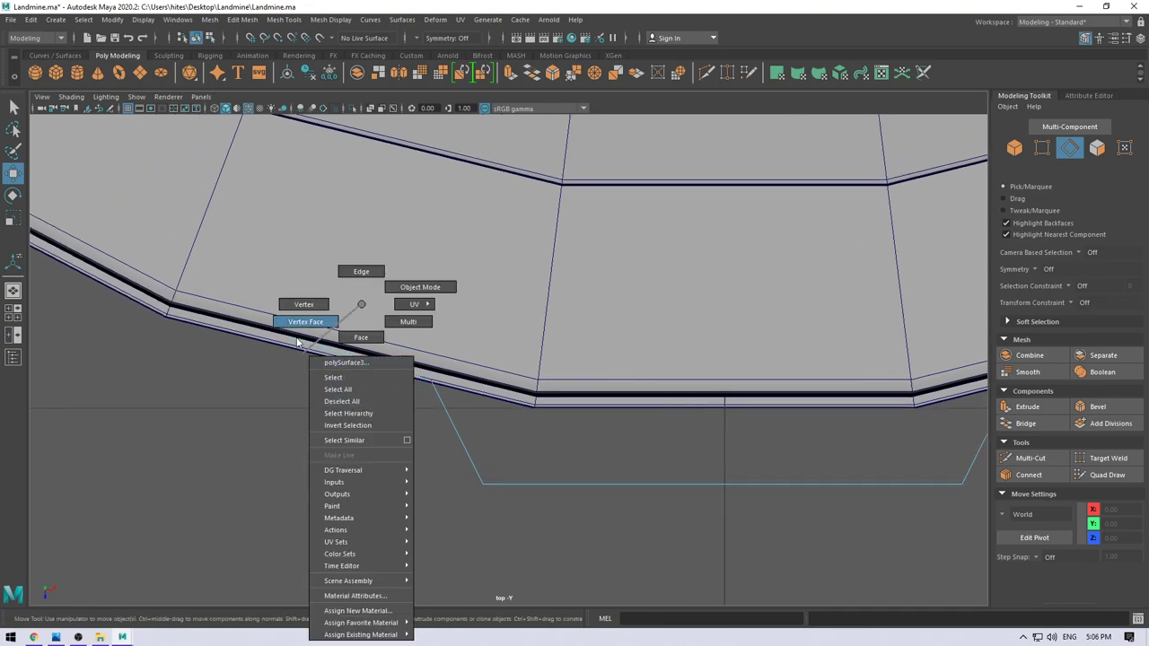
pyautogui.click(288, 400)
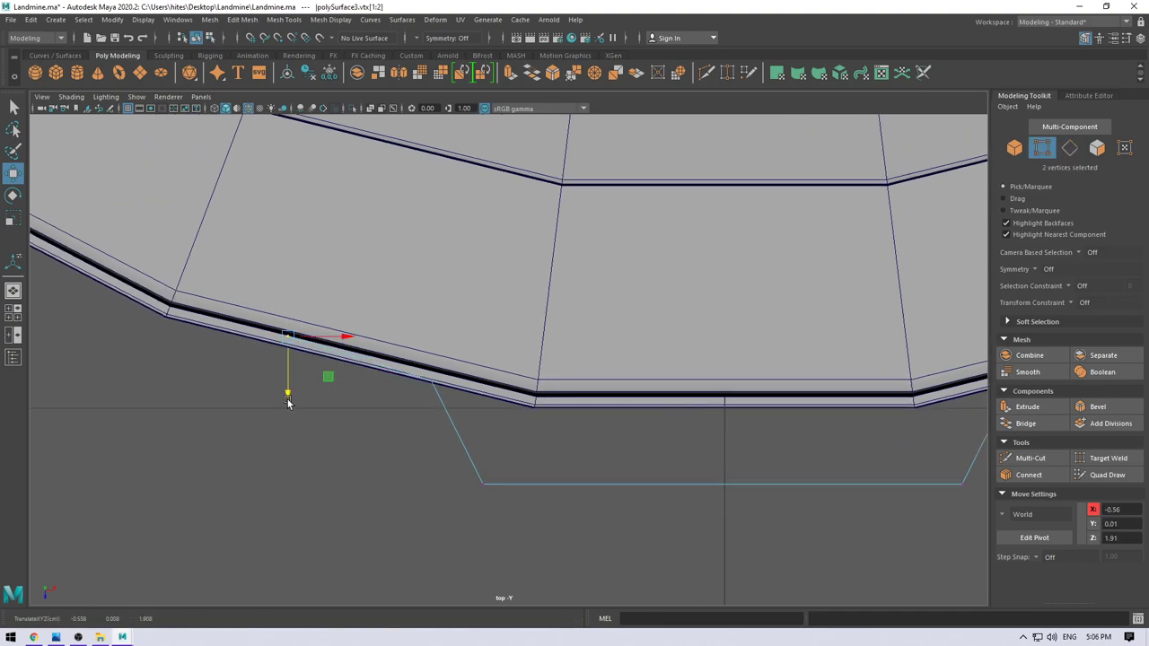
pyautogui.keyDown('alt'); pyautogui.moveTo(421, 381); pyautogui.dragTo(113, 396, button='middle'); pyautogui.keyUp('alt')
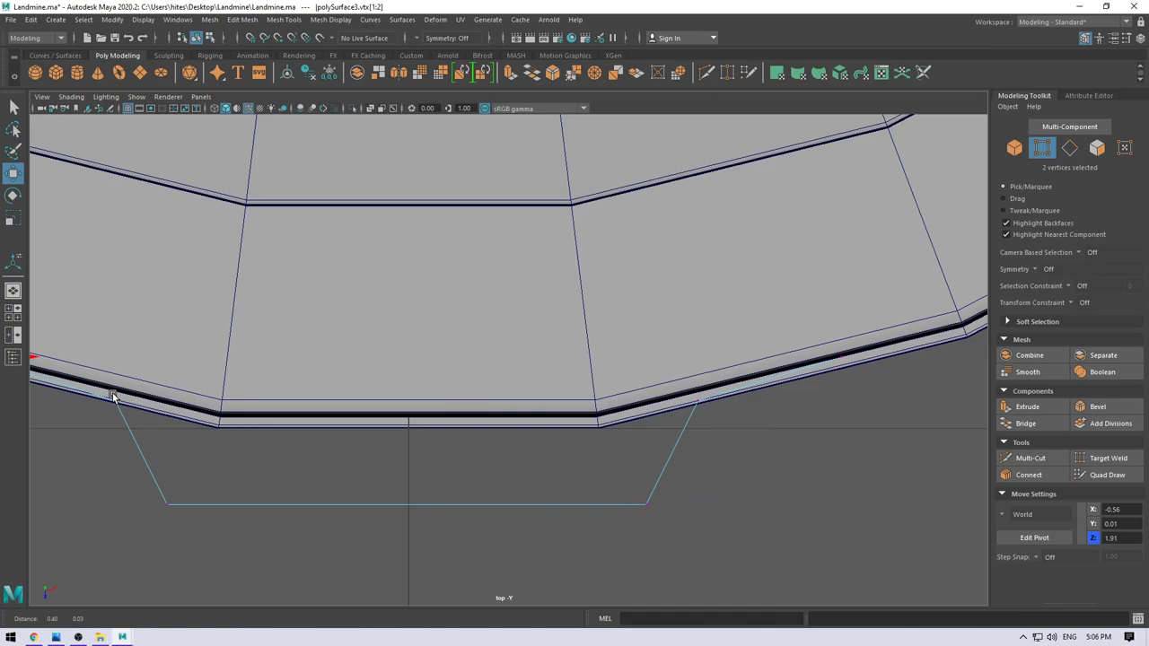
# Step: Back in perspective, select the bracket panel's five faces
pyautogui.press('space')
pyautogui.press('space')
pyautogui.keyDown('alt'); pyautogui.moveTo(234, 383); pyautogui.dragTo(317, 352); pyautogui.keyUp('alt')
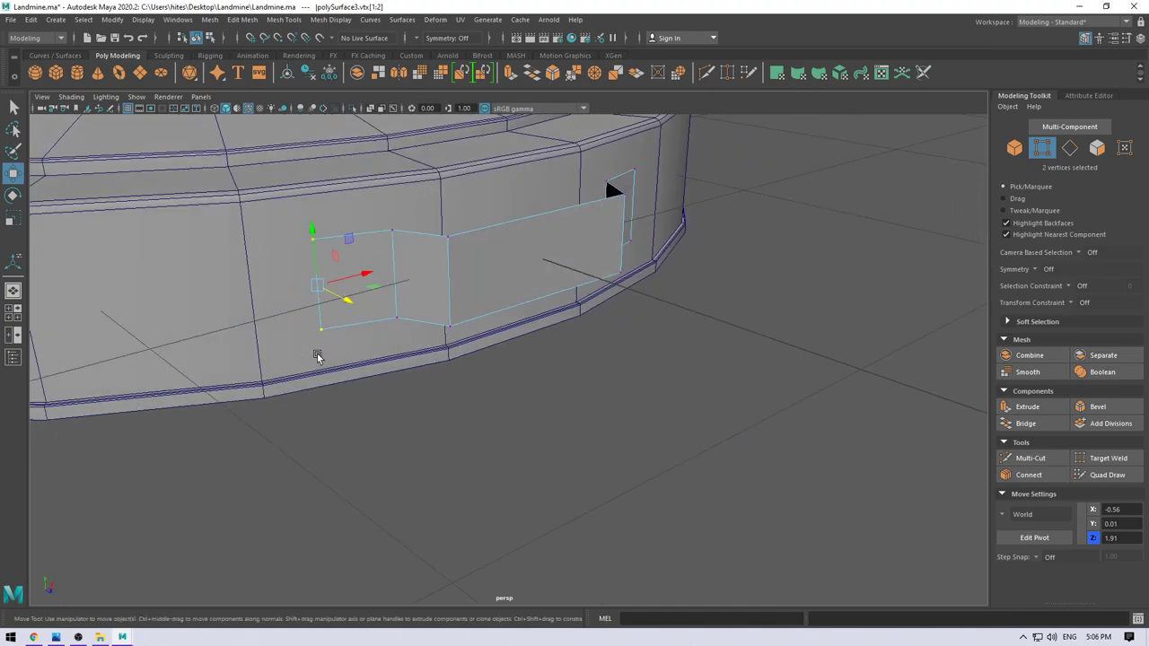
pyautogui.moveTo(386, 280); pyautogui.dragTo(490, 331, button='right')
pyautogui.moveTo(490, 332)
pyautogui.keyDown('alt'); pyautogui.mouseDown()
pyautogui.moveTo(400, 364)
pyautogui.moveTo(513, 383)
pyautogui.moveTo(628, 346)
pyautogui.mouseUp(); pyautogui.keyUp('alt')
# Step: Extrude the bracket faces with a thickness of 0.02 and return to Object Mode
pyautogui.hotkey('ctrl', 'e')
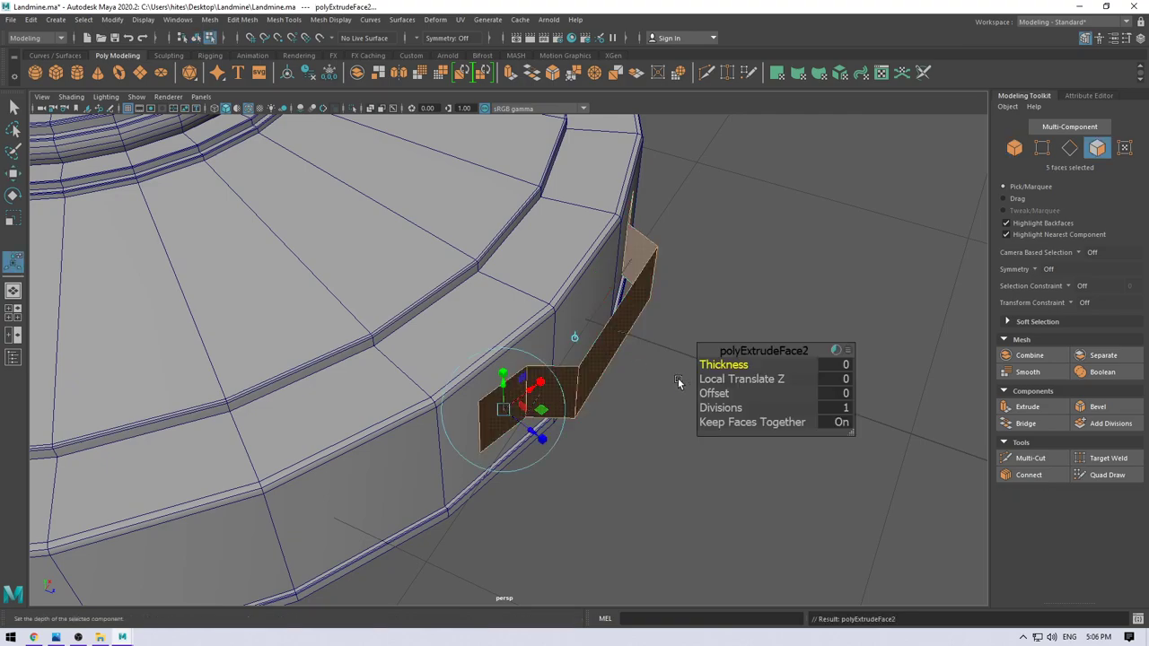
pyautogui.moveTo(730, 365); pyautogui.dragTo(729, 366, button='middle')
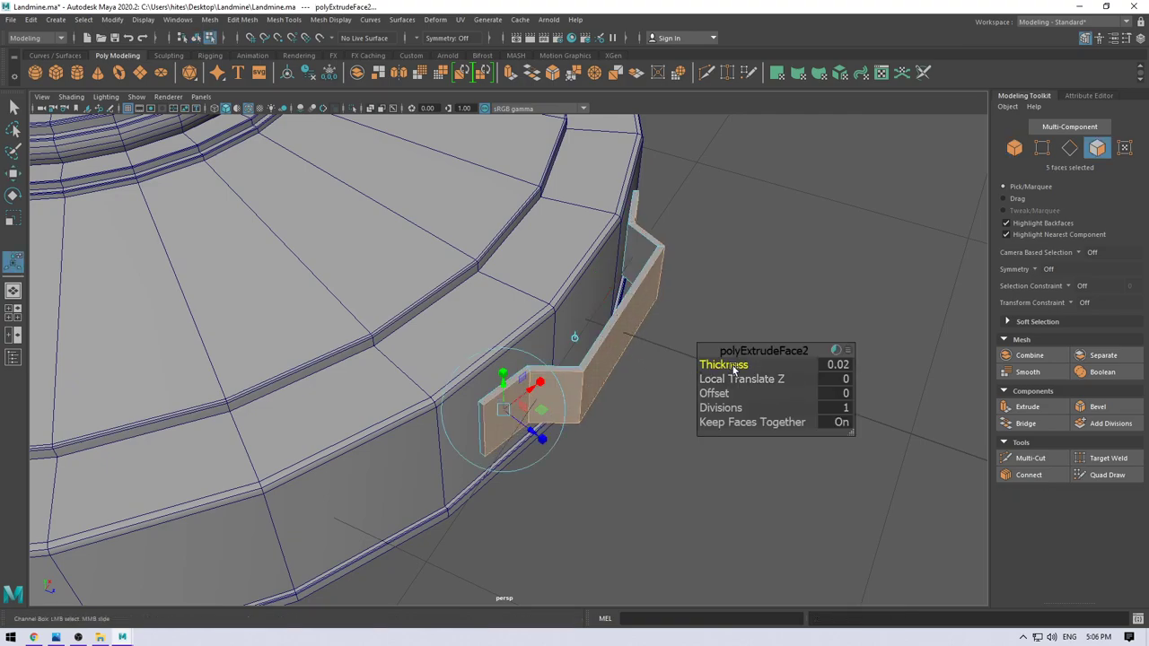
pyautogui.press('w')
pyautogui.moveTo(725, 305)
pyautogui.mouseDown(button='right')
pyautogui.moveTo(730, 267)
pyautogui.moveTo(783, 288)
pyautogui.mouseUp(button='right')
pyautogui.click(829, 261)
# Step: Nudge the bracket along Z so it sits flush against the landmine rim
pyautogui.scroll(-5, 690, 257)
pyautogui.scroll(-3, 523, 449)
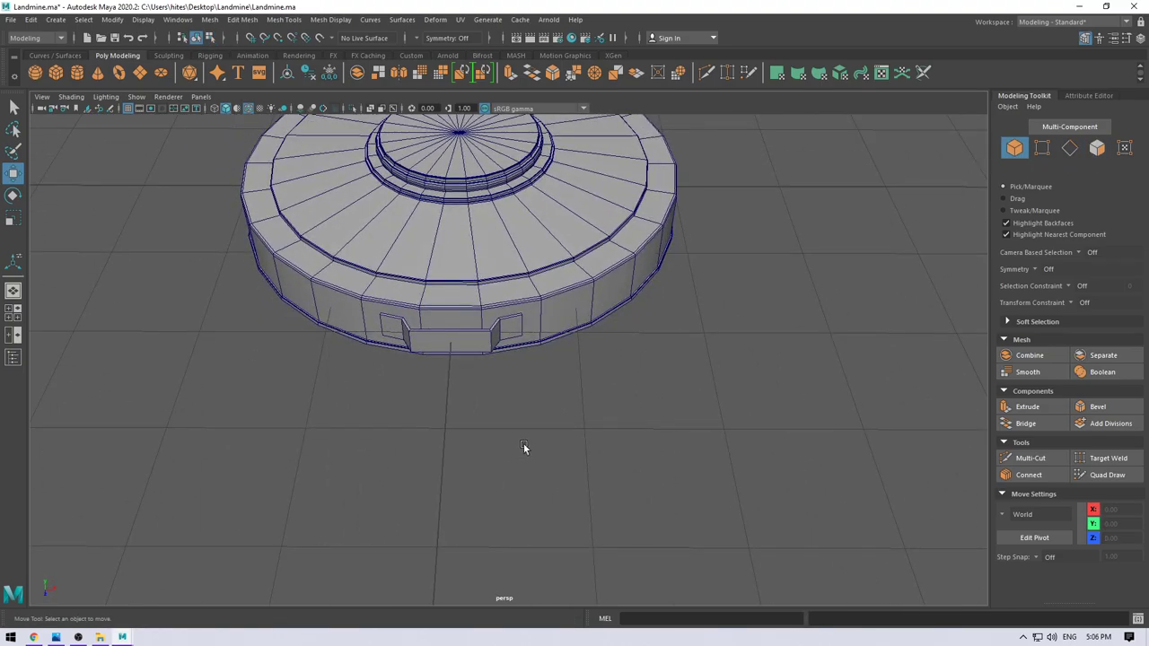
pyautogui.moveTo(523, 447)
pyautogui.keyDown('alt'); pyautogui.mouseDown()
pyautogui.moveTo(376, 366)
pyautogui.moveTo(421, 327)
pyautogui.mouseUp(); pyautogui.keyUp('alt')
pyautogui.scroll(5, 449, 346)
pyautogui.moveTo(479, 360)
pyautogui.keyDown('alt'); pyautogui.mouseDown()
pyautogui.moveTo(629, 409)
pyautogui.moveTo(593, 427)
pyautogui.moveTo(750, 440)
pyautogui.mouseUp(); pyautogui.keyUp('alt')
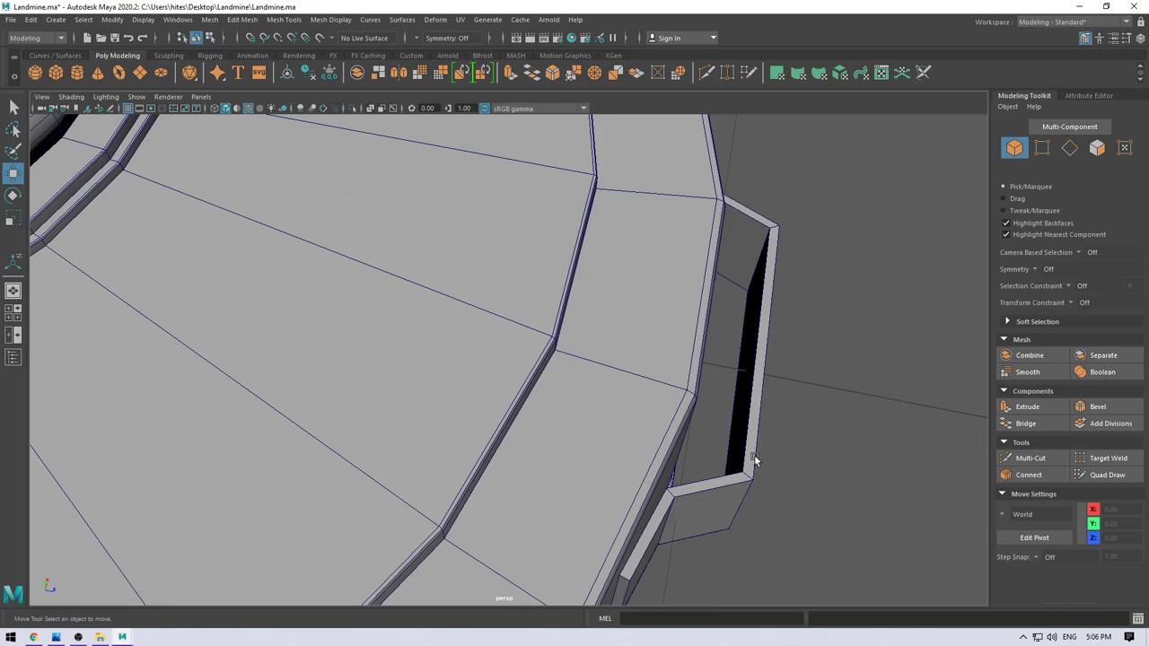
pyautogui.click(754, 458)
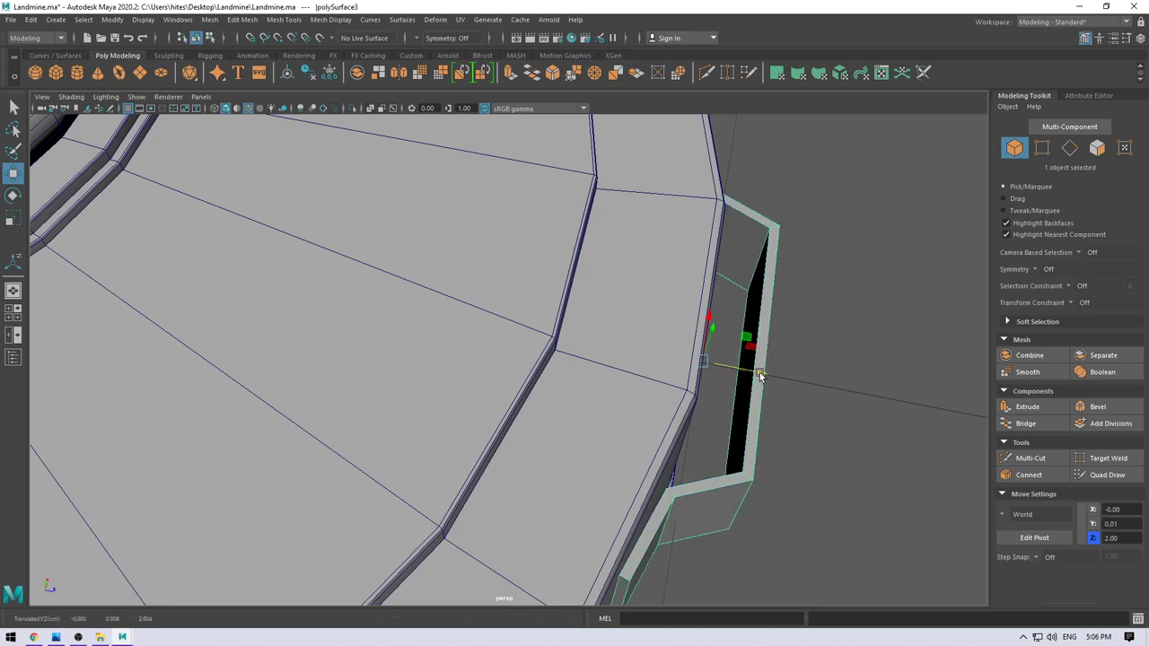
pyautogui.moveTo(760, 376); pyautogui.dragTo(757, 376)
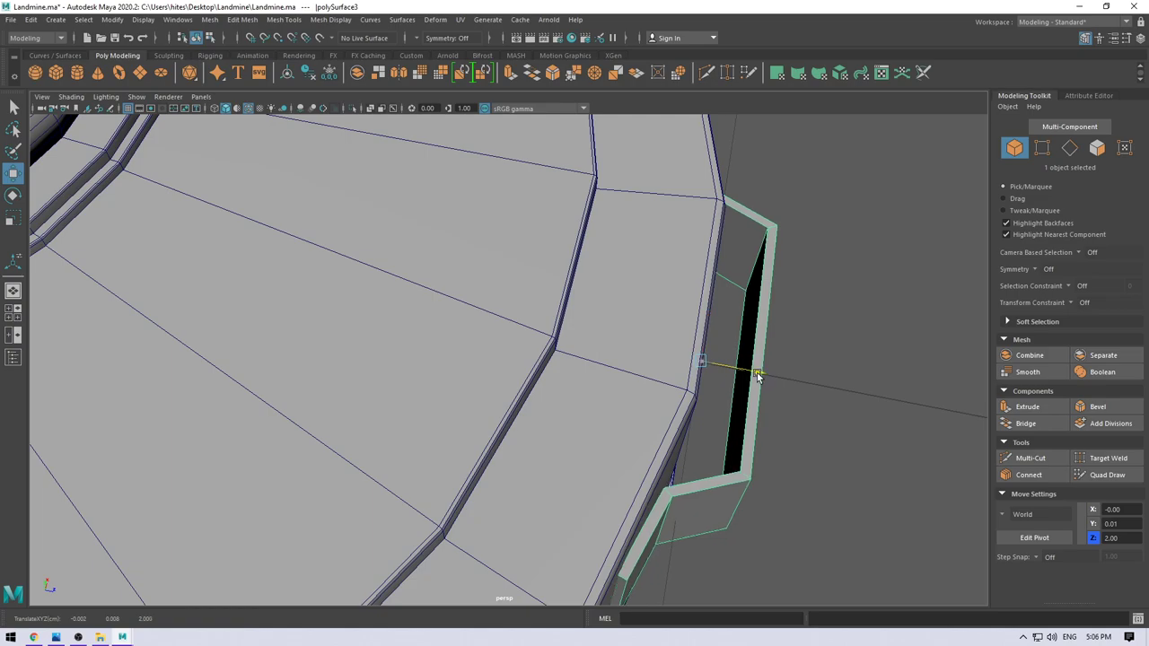
pyautogui.click(862, 405)
pyautogui.scroll(-5, 726, 403)
pyautogui.scroll(-5, 559, 226)
pyautogui.scroll(2, 612, 267)
pyautogui.scroll(-3, 503, 287)
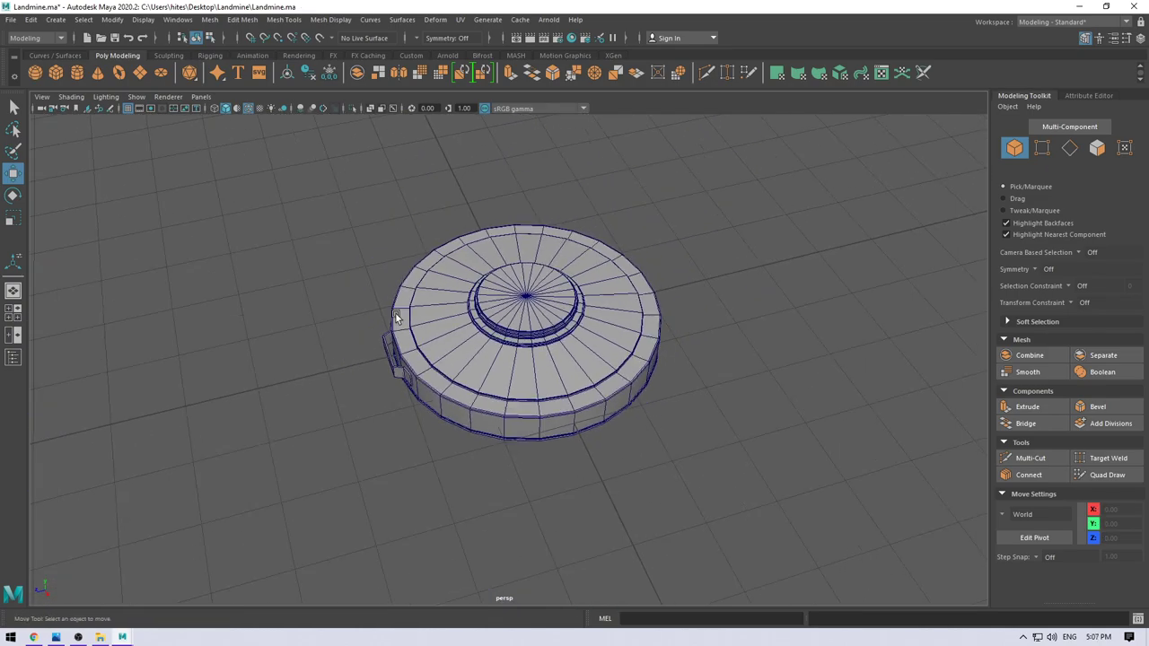
# Step: Select the bracket panel and frame the landmine in top view
pyautogui.keyDown('alt'); pyautogui.moveTo(506, 330); pyautogui.dragTo(336, 342, button='middle'); pyautogui.keyUp('alt')
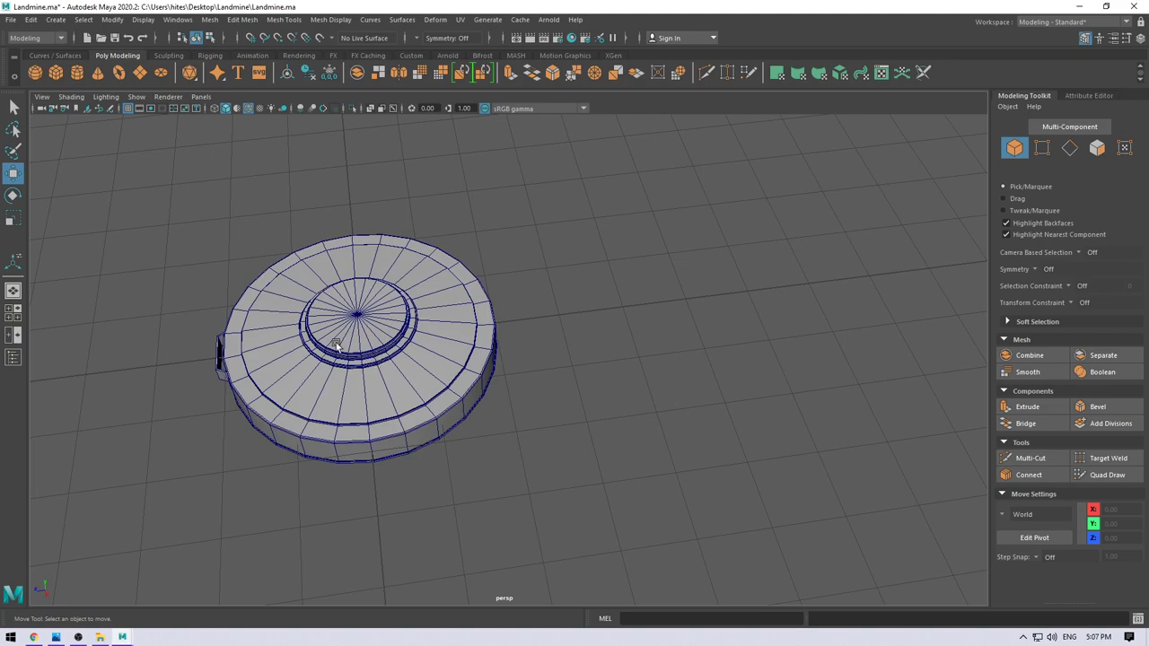
pyautogui.click(212, 369)
pyautogui.press('space')
pyautogui.scroll(-4, 455, 291)
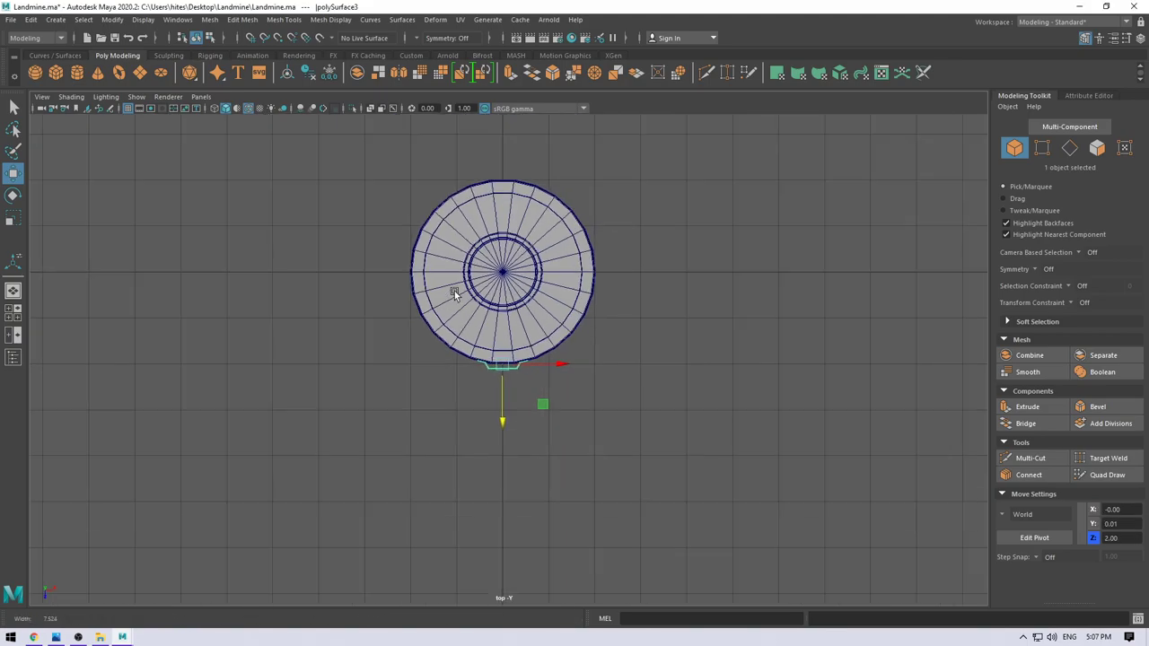
pyautogui.keyDown('alt'); pyautogui.moveTo(455, 290); pyautogui.dragTo(450, 302, button='middle'); pyautogui.keyUp('alt')
pyautogui.scroll(2, 449, 301)
pyautogui.scroll(2, 586, 503)
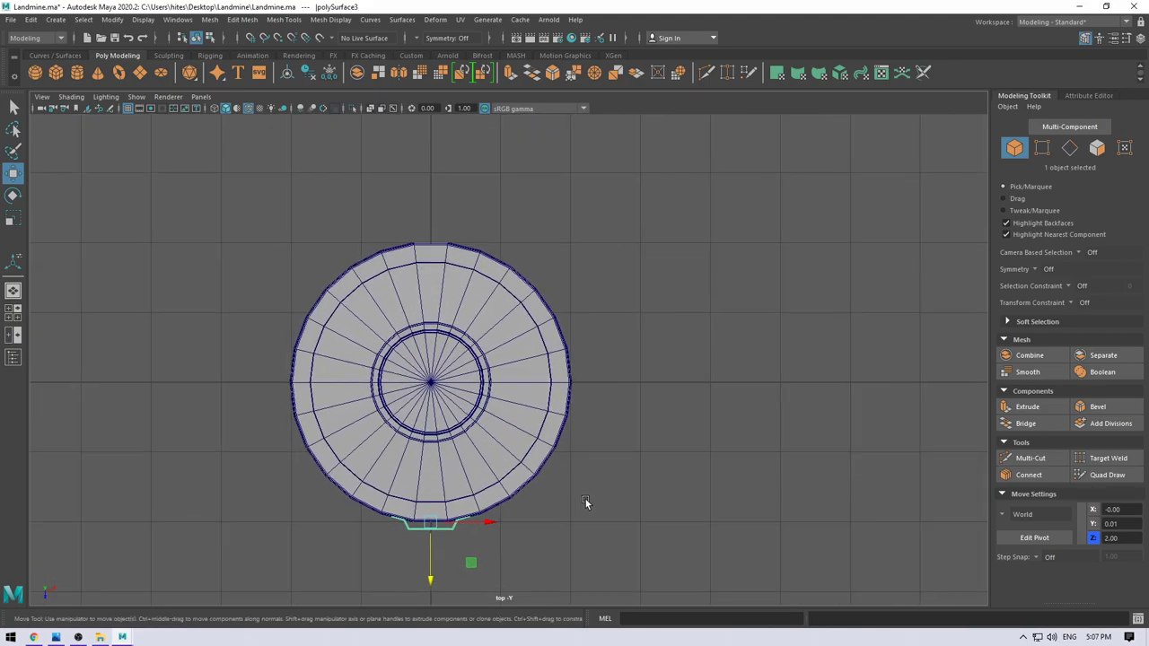
# Step: Duplicate the bracket as polySurface4 and move it to the opposite rim edge
pyautogui.hotkey('ctrl', 'd')
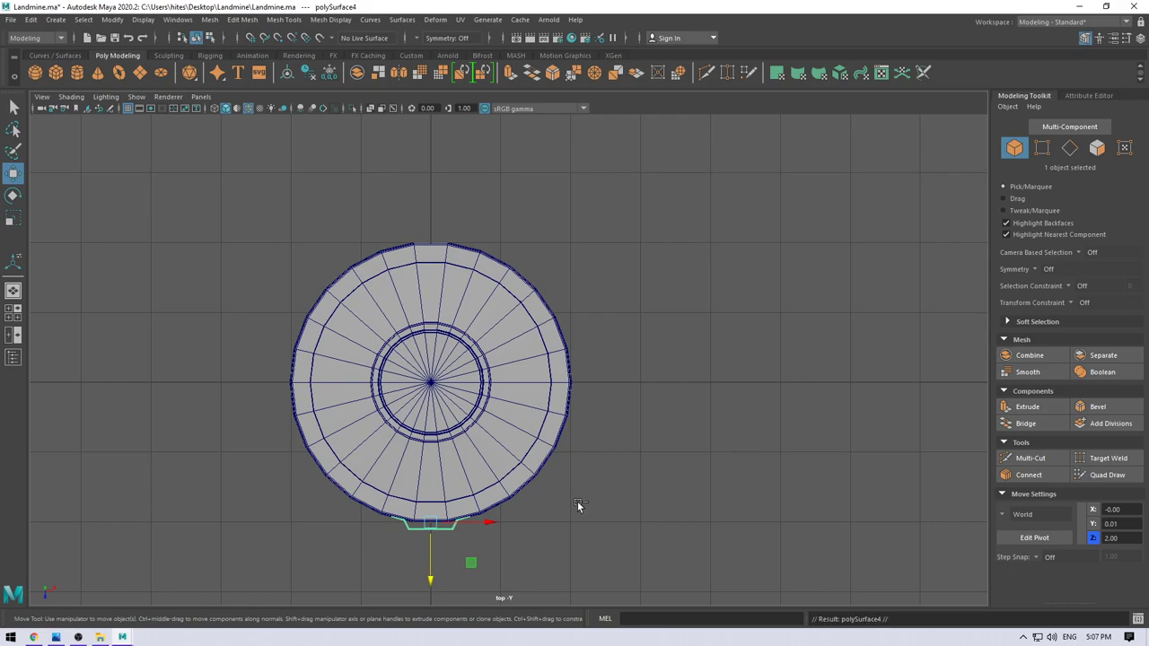
pyautogui.moveTo(431, 582); pyautogui.dragTo(427, 283)
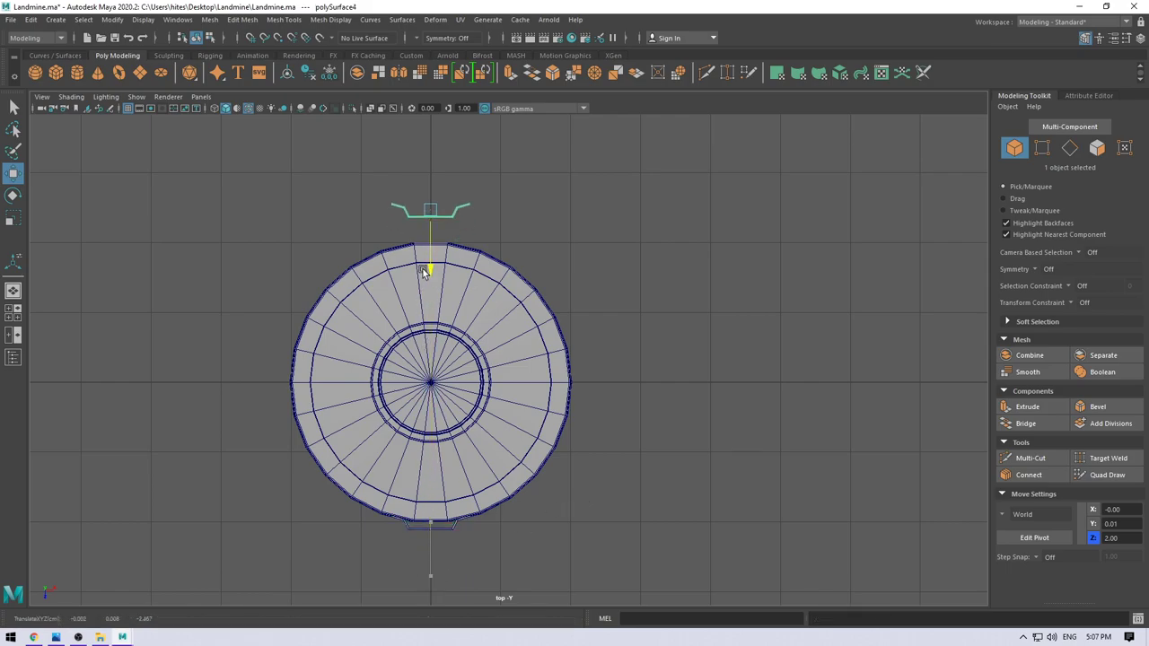
pyautogui.click(468, 243)
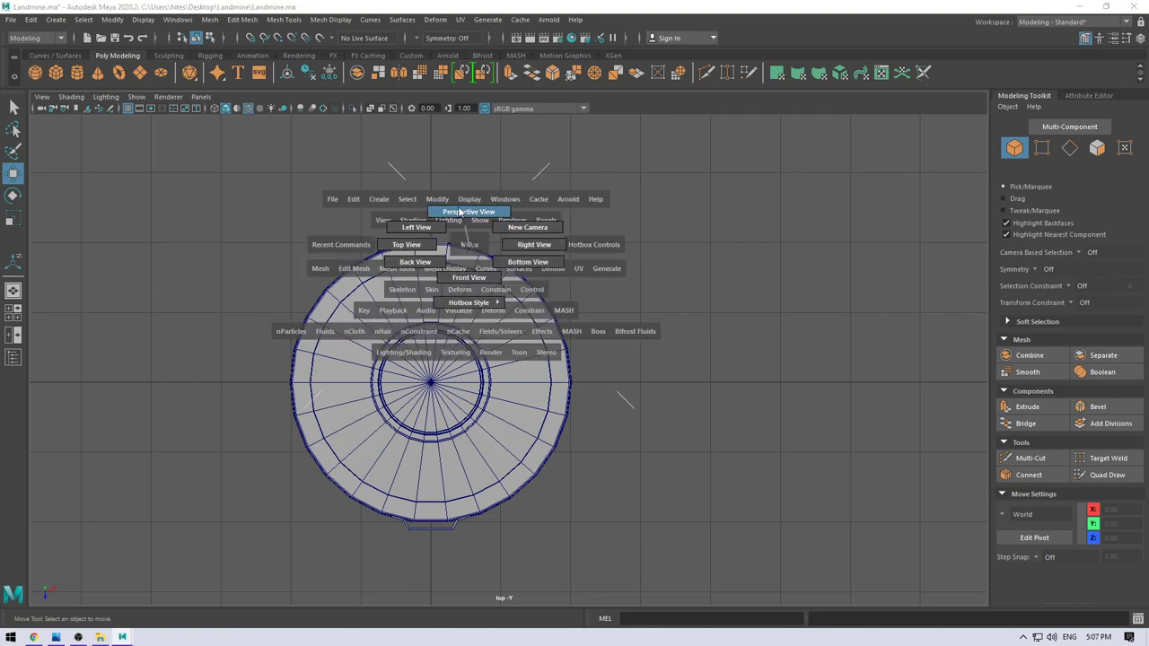
pyautogui.moveTo(469, 220)
pyautogui.mouseDown()
pyautogui.moveTo(530, 309)
pyautogui.moveTo(535, 412)
pyautogui.mouseUp()
pyautogui.moveTo(613, 344)
pyautogui.keyDown('alt'); pyautogui.mouseDown()
pyautogui.moveTo(659, 343)
pyautogui.moveTo(634, 389)
pyautogui.moveTo(608, 401)
pyautogui.moveTo(599, 388)
pyautogui.moveTo(609, 391)
pyautogui.mouseUp(); pyautogui.keyUp('alt')
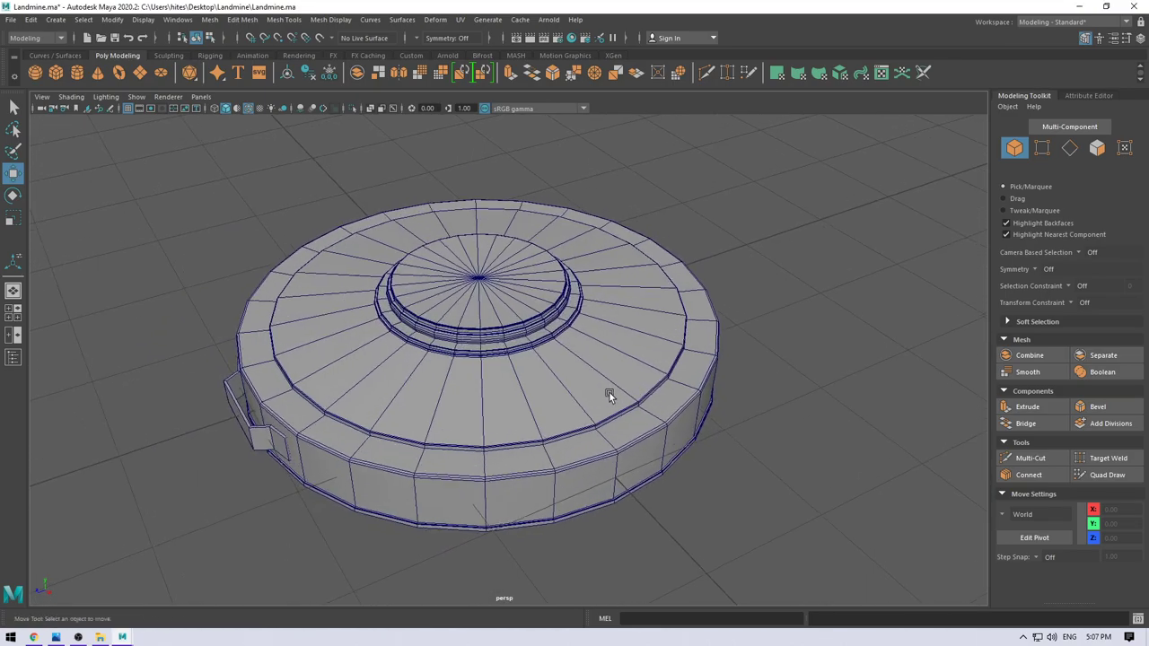